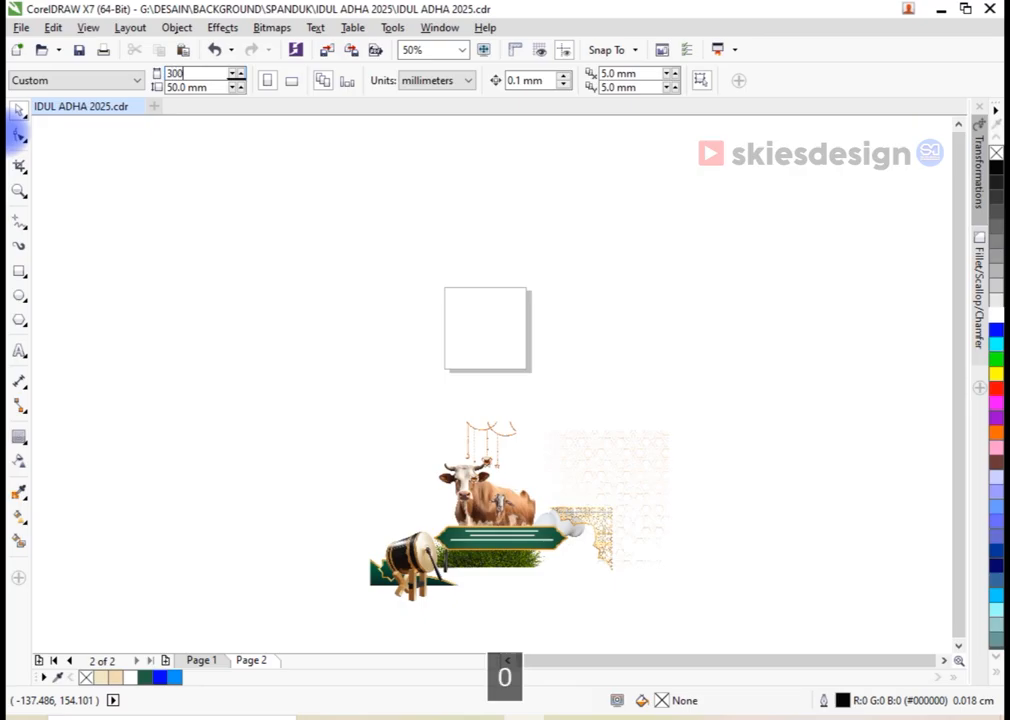
# Set the page size to 300 × 100 mm and add a rectangle matching the page
pyautogui.press('Return')
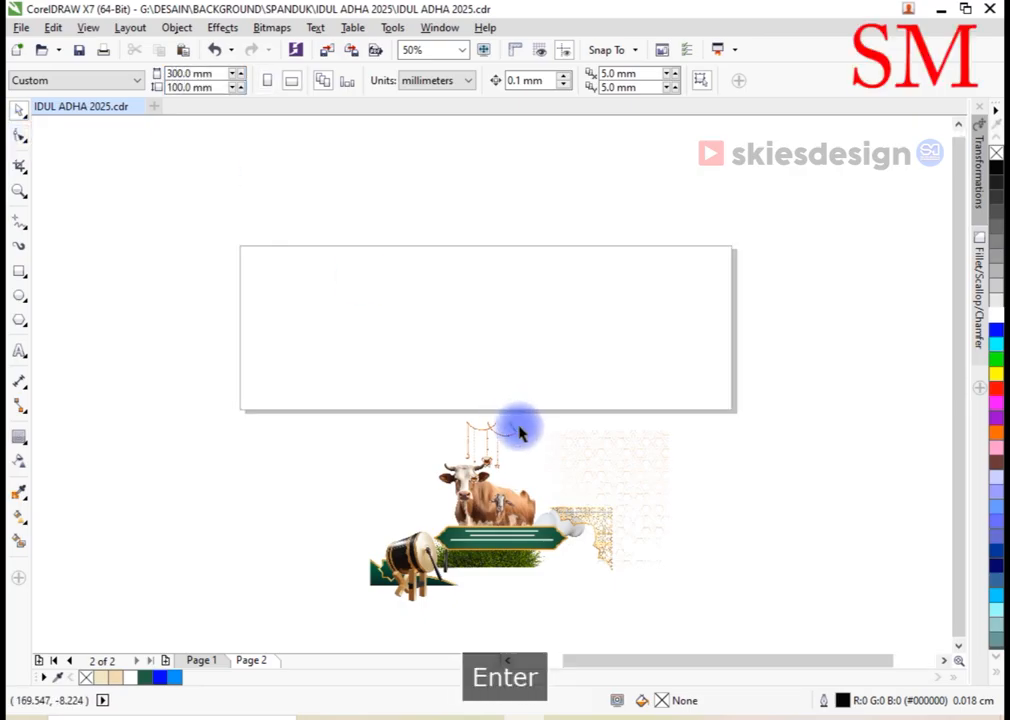
pyautogui.doubleClick(27, 278)
pyautogui.click(18, 108)
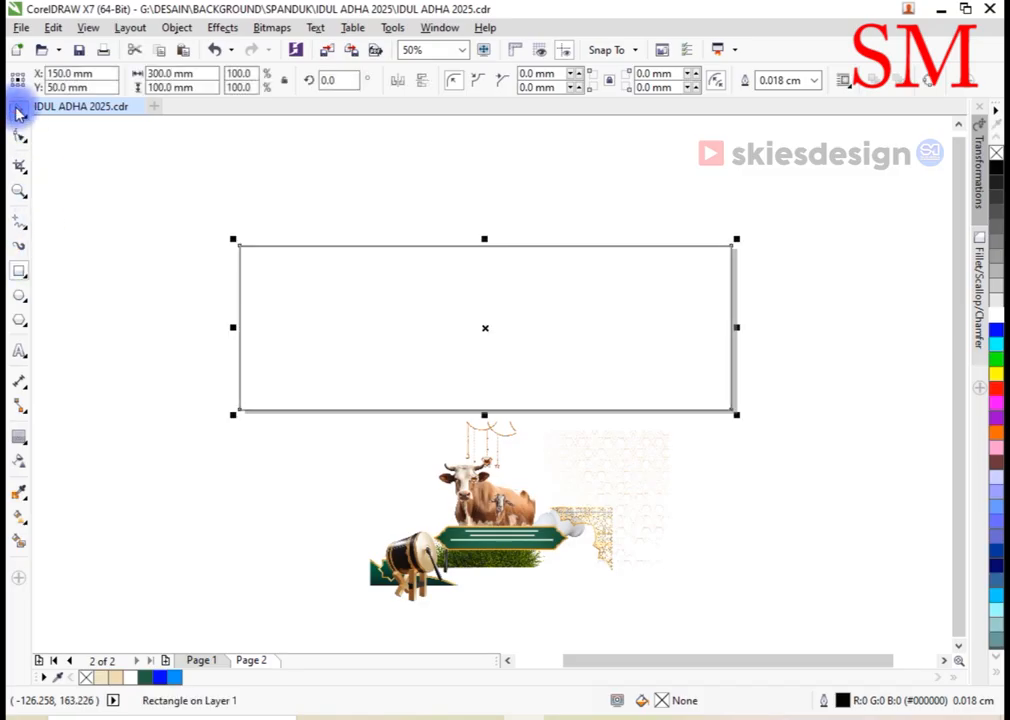
pyautogui.click(212, 452)
pyautogui.click(485, 286)
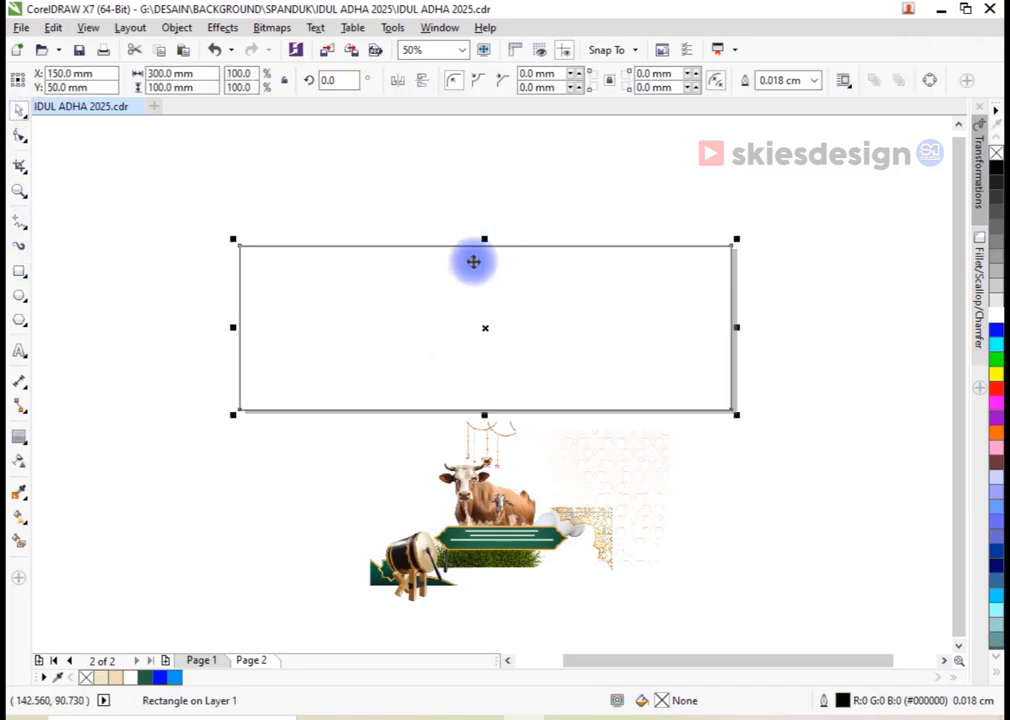
# Add five lines of artistic text reading "skies media", "mengucapkan", "selamat hari raya", "idul adha" and "1446 H", and break them into separate lines
pyautogui.scroll(1, 474, 257)
pyautogui.click(17, 352)
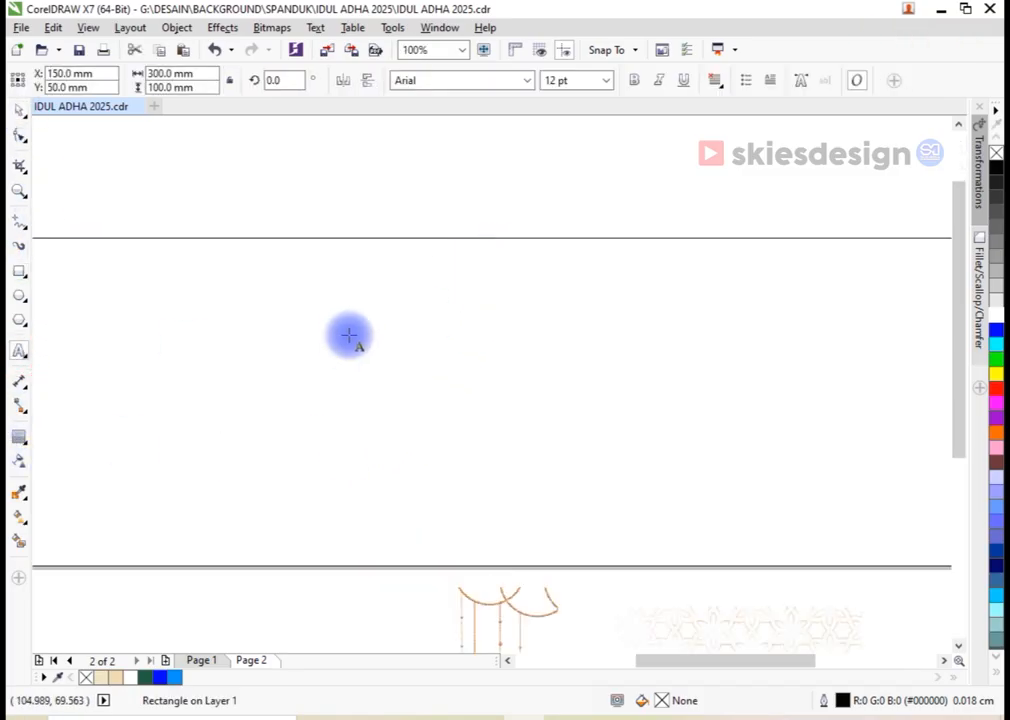
pyautogui.click(349, 337)
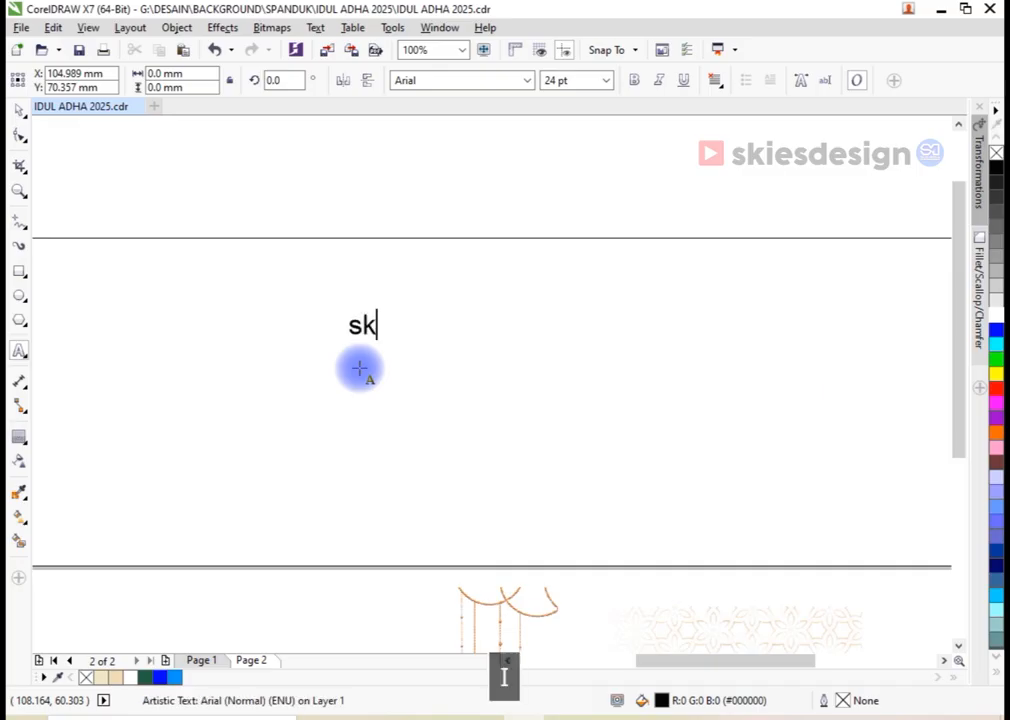
pyautogui.write('skies media')
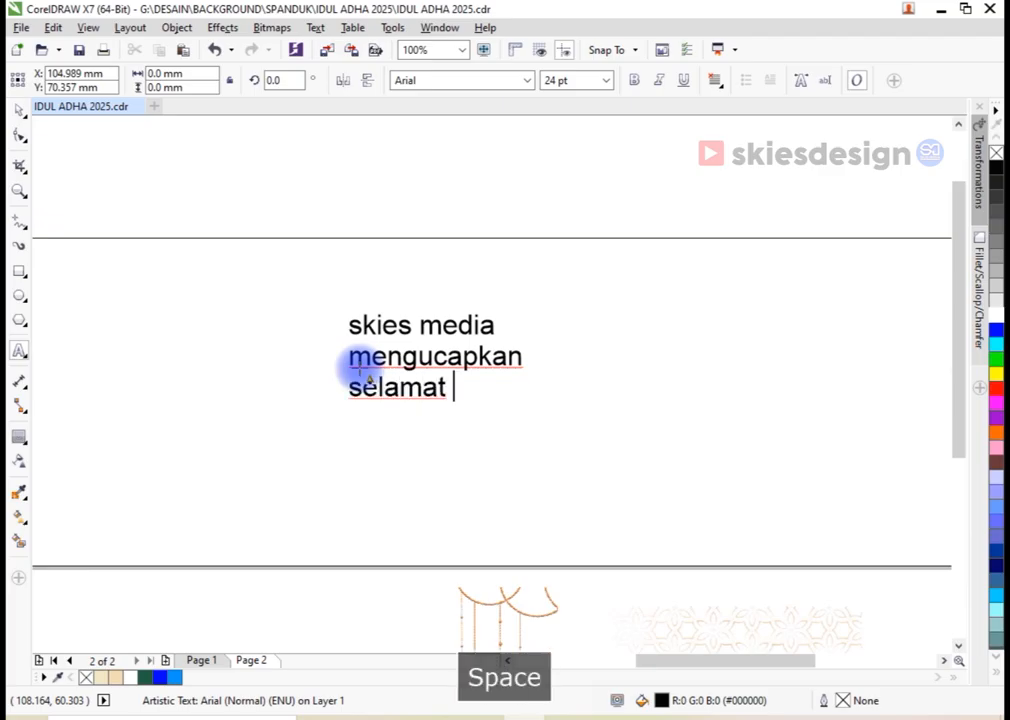
pyautogui.write('hari raya')
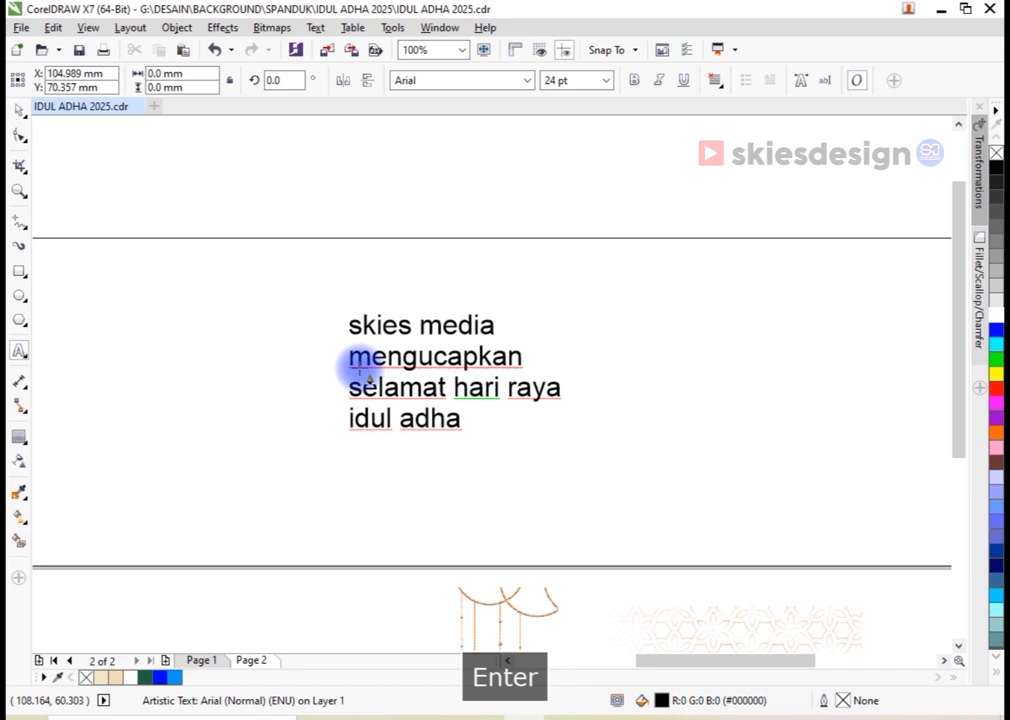
pyautogui.write('1446')
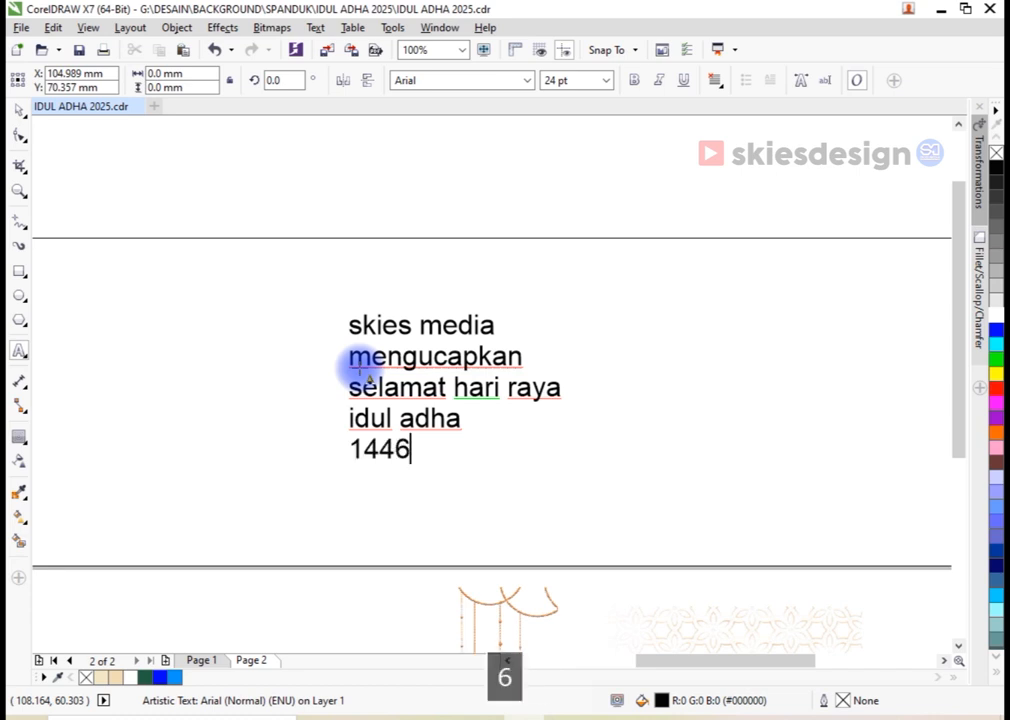
pyautogui.click(19, 109)
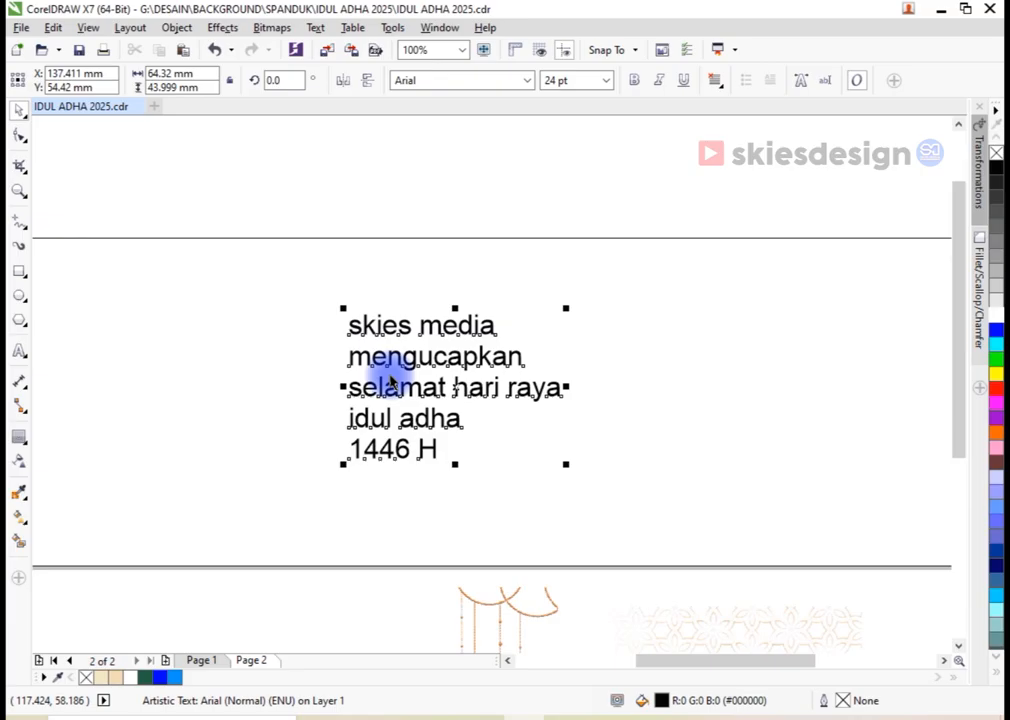
pyautogui.hotkey('ctrl', 'k')
# Set "skies media" in the Helsinki font and centre it horizontally near the upper edge of the rectangle
pyautogui.click(451, 313)
pyautogui.click(527, 82)
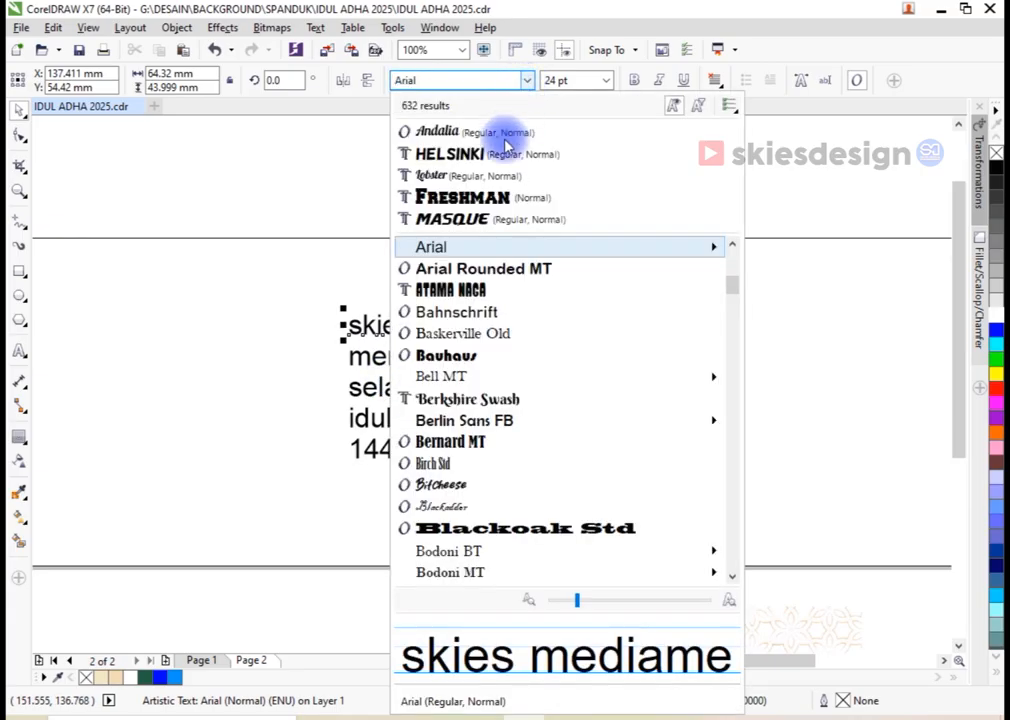
pyautogui.click(500, 156)
pyautogui.moveTo(478, 322); pyautogui.dragTo(613, 322)
pyautogui.keyDown('shift'); pyautogui.click(558, 200); pyautogui.keyUp('shift')
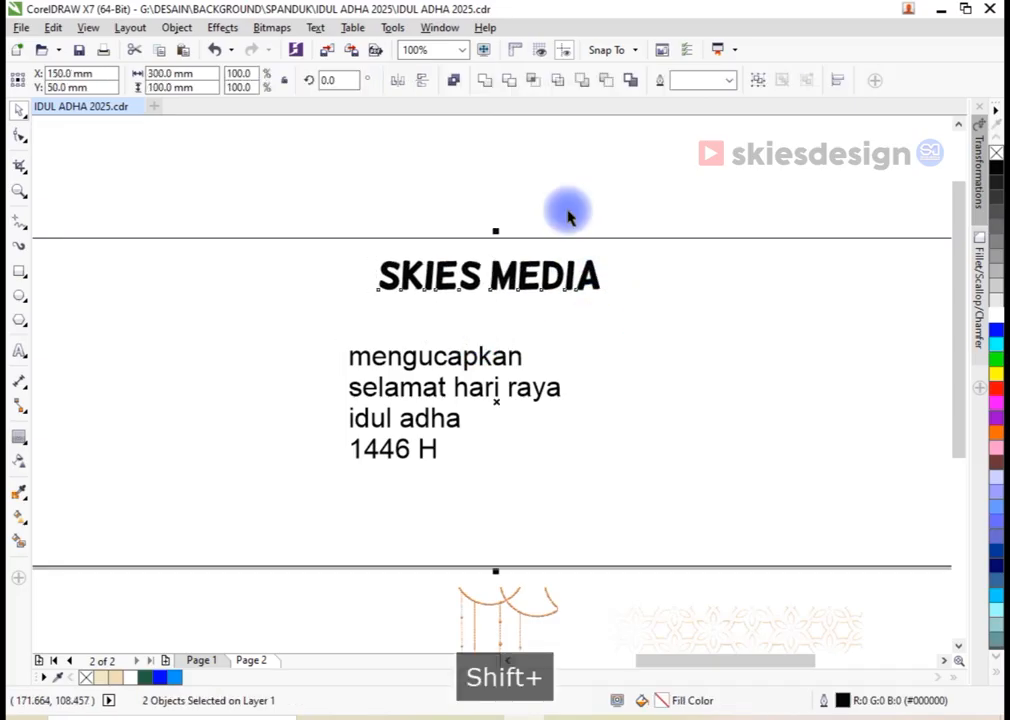
pyautogui.press('c')
# Move "mengucapkan" up below the SKIES MEDIA heading and set its font to Andalia
pyautogui.click(514, 354)
pyautogui.moveTo(514, 354); pyautogui.dragTo(514, 329)
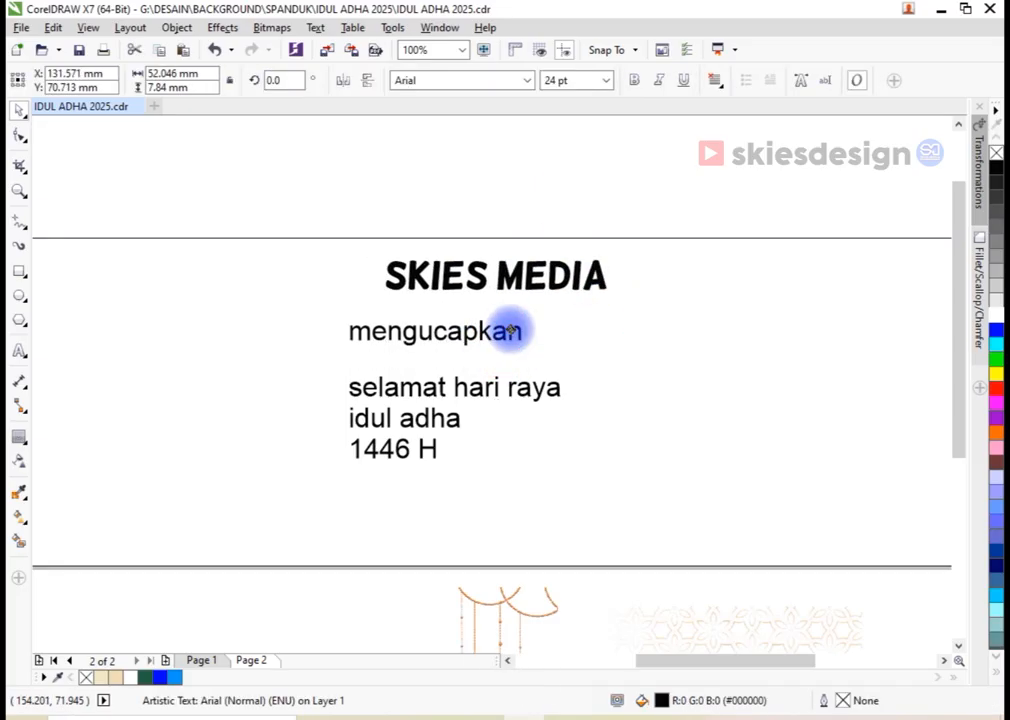
pyautogui.click(531, 85)
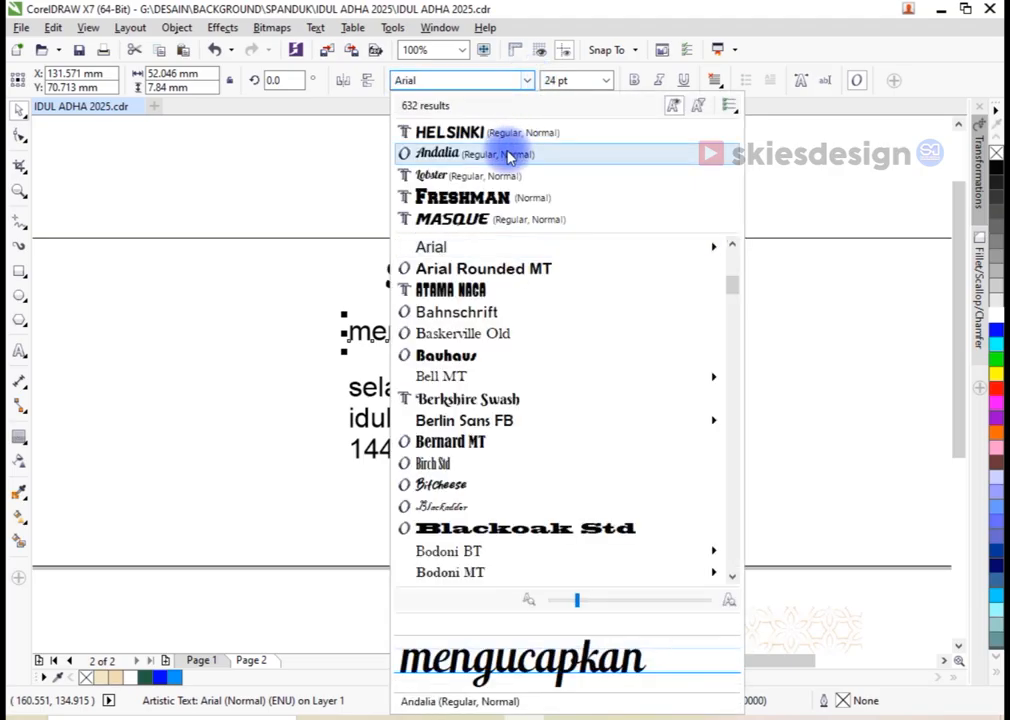
pyautogui.click(512, 152)
# Capitalize the first letter of "Mengucapkan" and centre the line horizontally in the rectangle
pyautogui.click(18, 350)
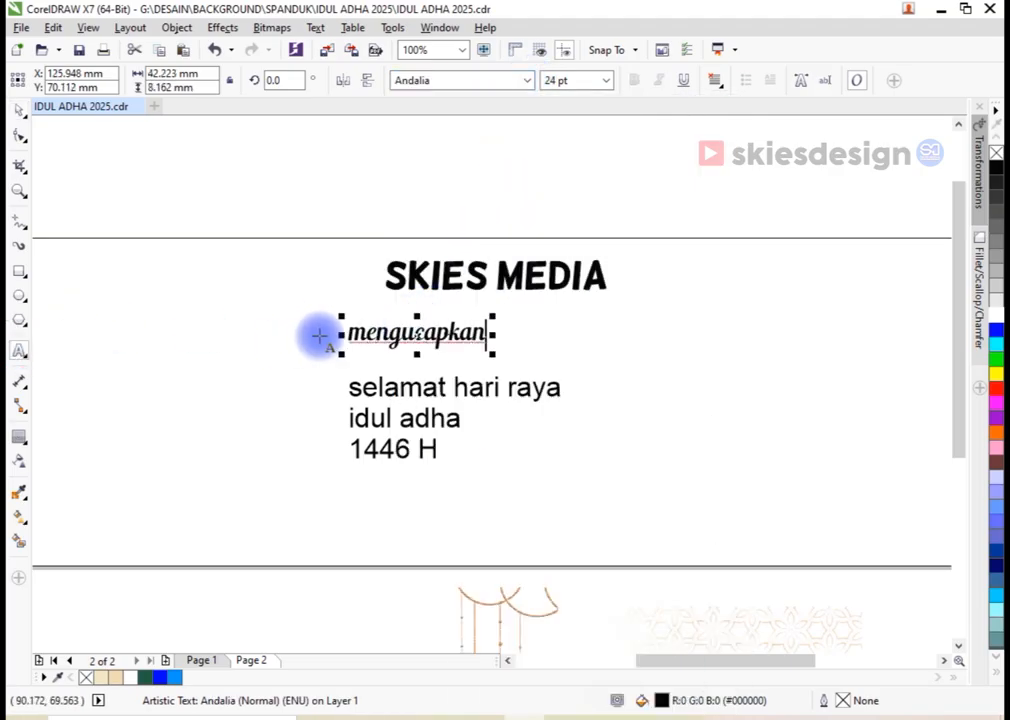
pyautogui.moveTo(364, 324); pyautogui.dragTo(316, 332)
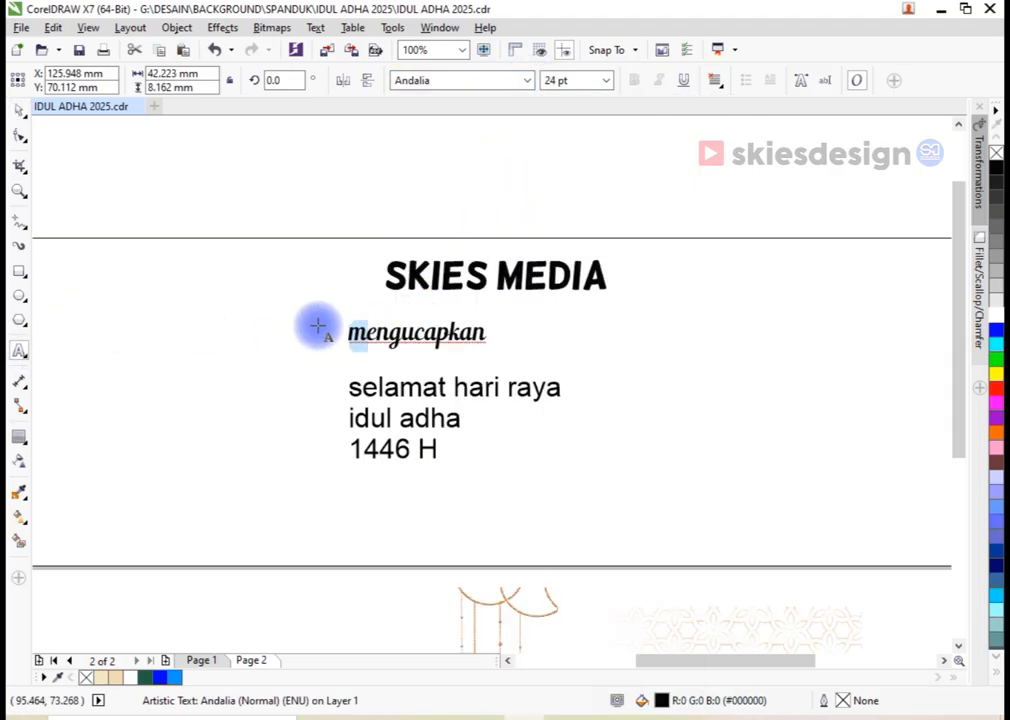
pyautogui.write('M')
pyautogui.click(18, 110)
pyautogui.keyDown('shift'); pyautogui.click(260, 331); pyautogui.keyUp('shift')
pyautogui.press('c')
# Set "selamat hari raya" in the Helsinki font, place it just below Mengucapkan and centre it horizontally in the rectangle
pyautogui.click(469, 401)
pyautogui.click(487, 388)
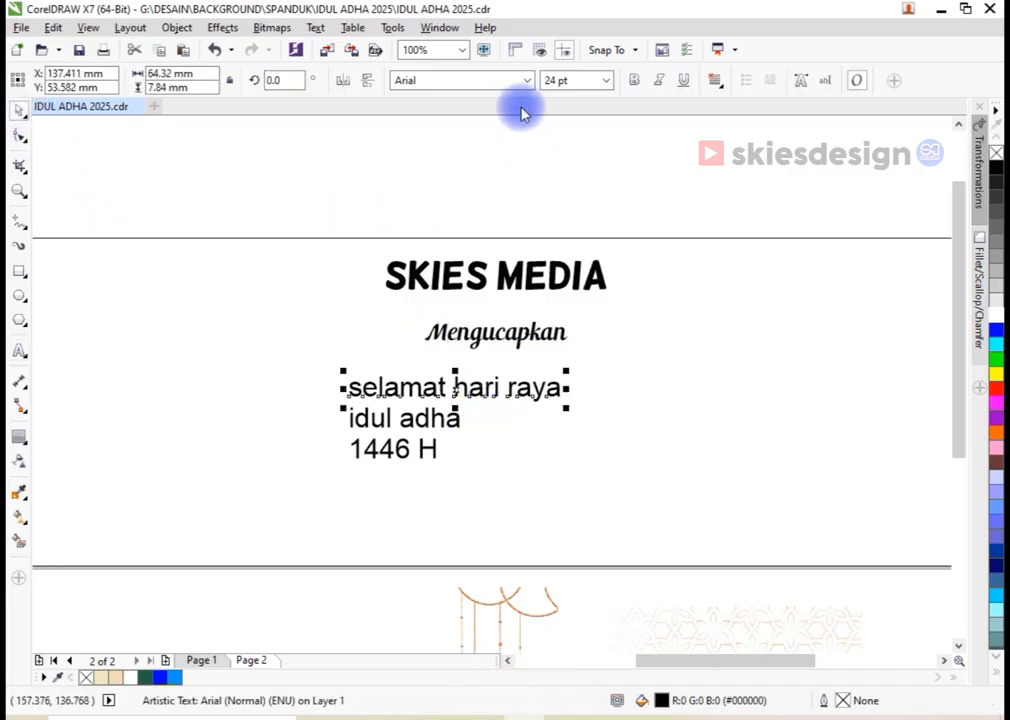
pyautogui.click(528, 81)
pyautogui.click(514, 153)
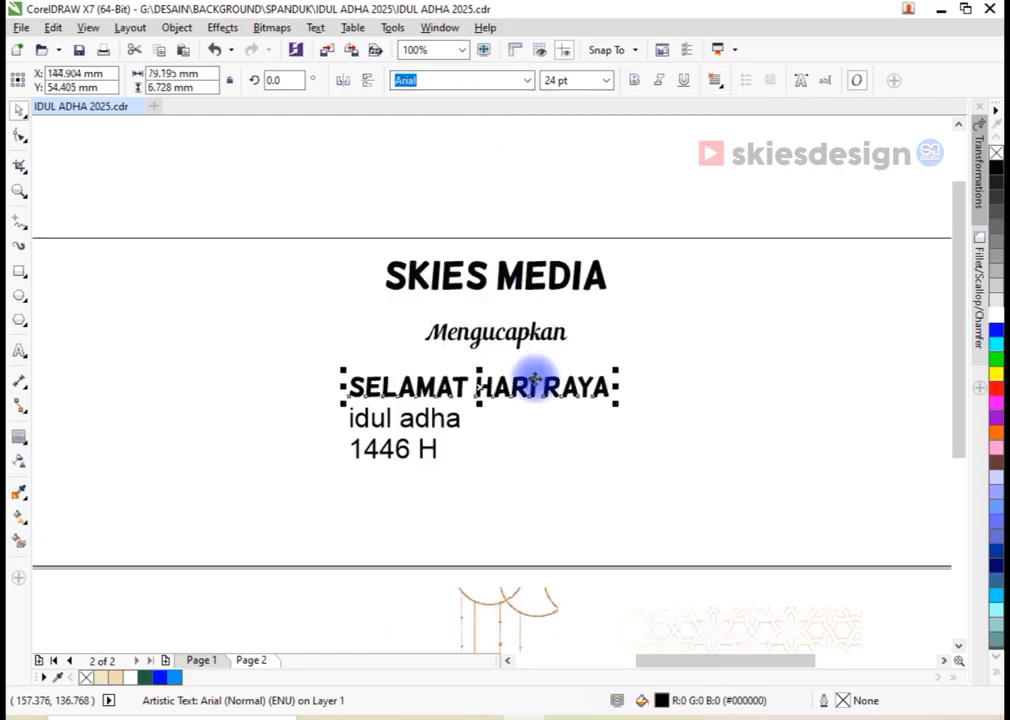
pyautogui.moveTo(538, 371); pyautogui.dragTo(564, 367)
pyautogui.moveTo(266, 203); pyautogui.dragTo(615, 438)
pyautogui.press('c')
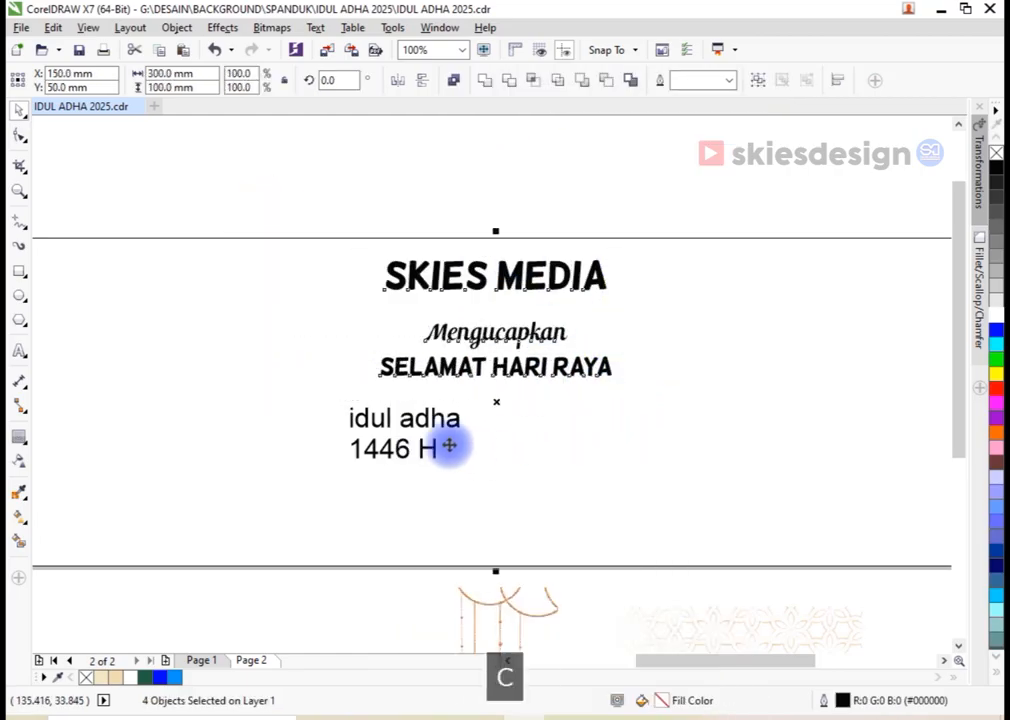
# Set "idul adha" in the Andalia font and capitalize both words as "Idul Adha"
pyautogui.click(446, 421)
pyautogui.click(526, 82)
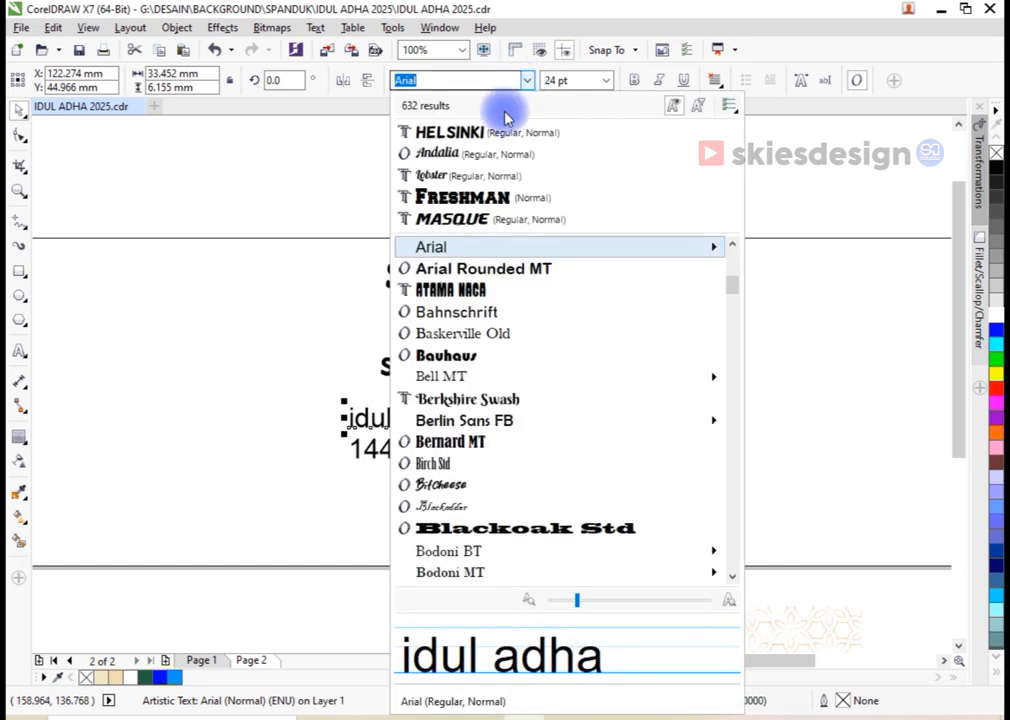
pyautogui.click(474, 163)
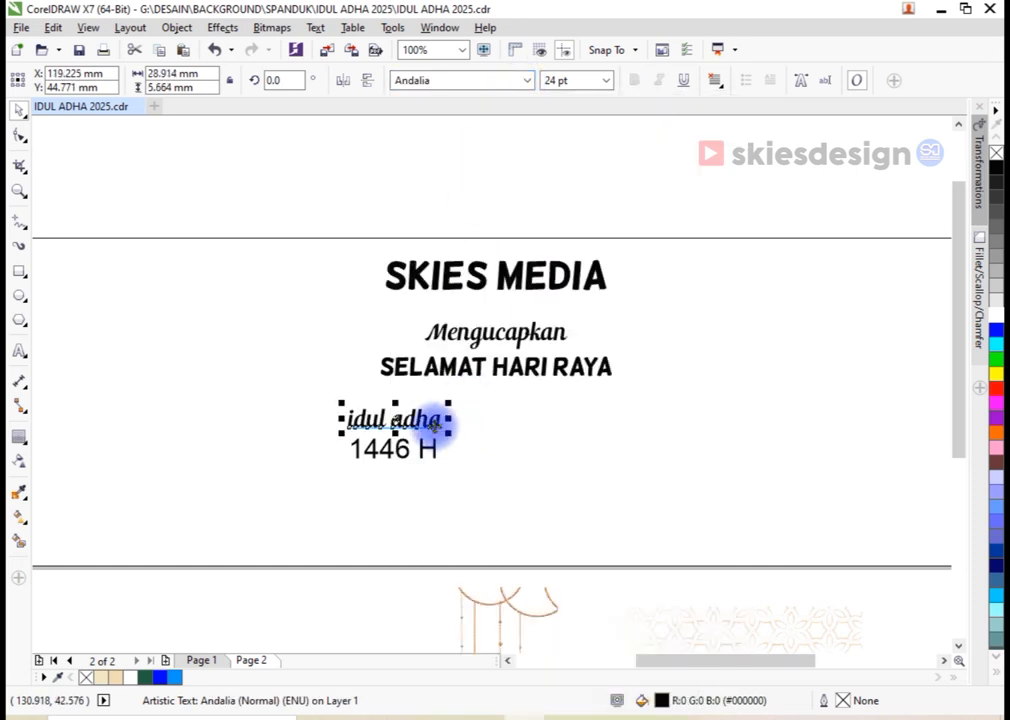
pyautogui.click(25, 360)
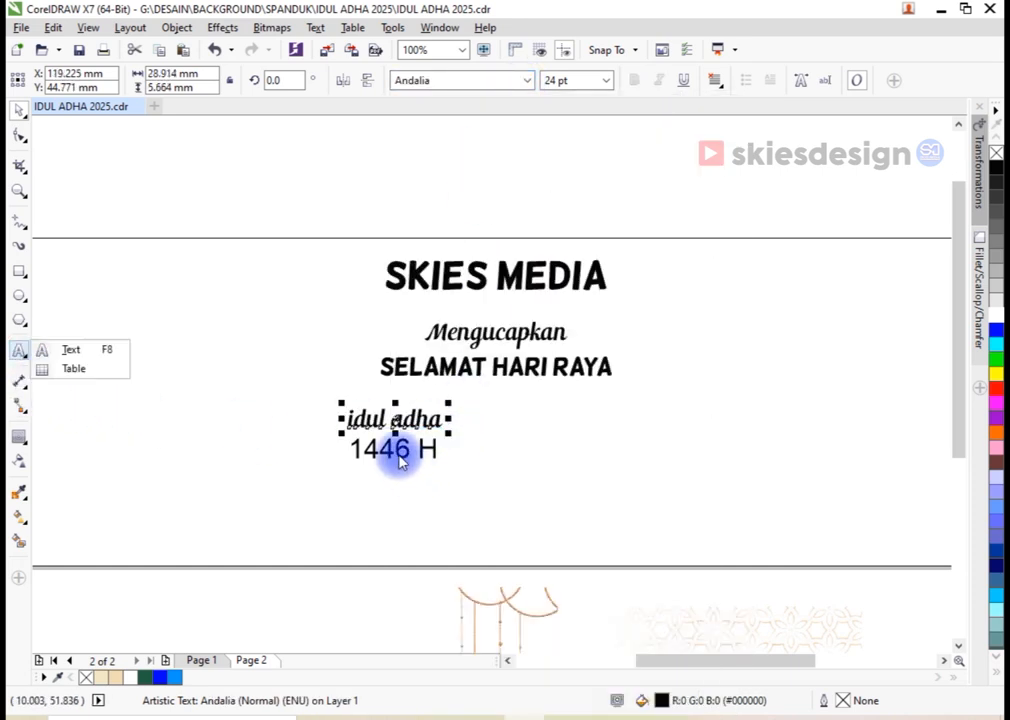
pyautogui.click(49, 353)
pyautogui.click(380, 430)
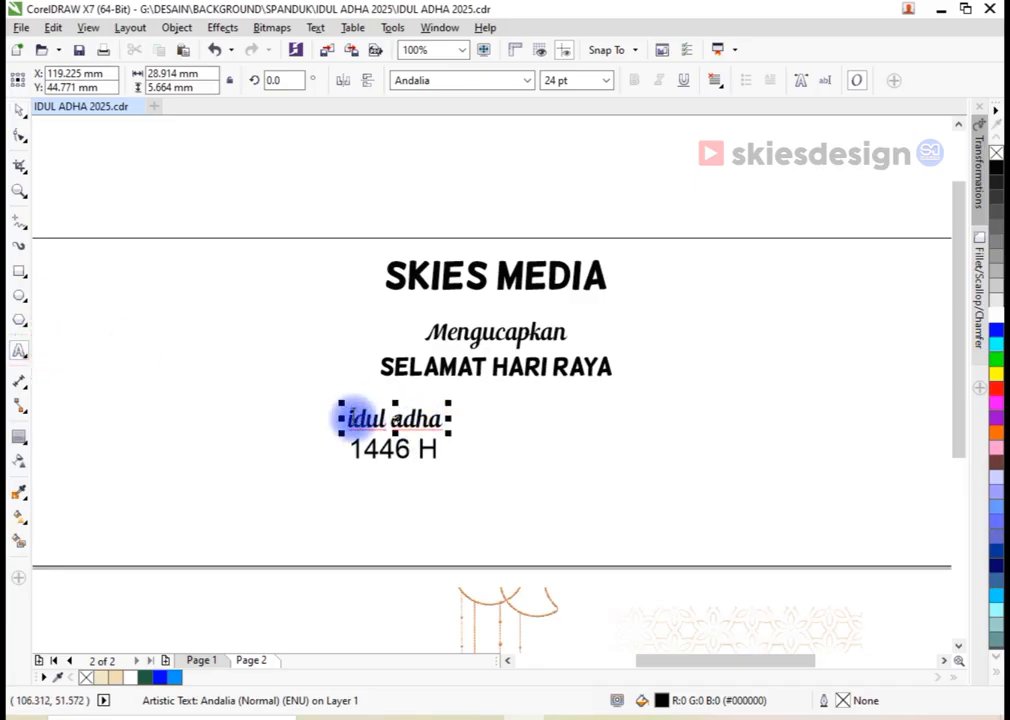
pyautogui.write('I')
pyautogui.moveTo(328, 422); pyautogui.dragTo(401, 420)
pyautogui.scroll(2, 397, 420)
pyautogui.write('A')
pyautogui.click(20, 110)
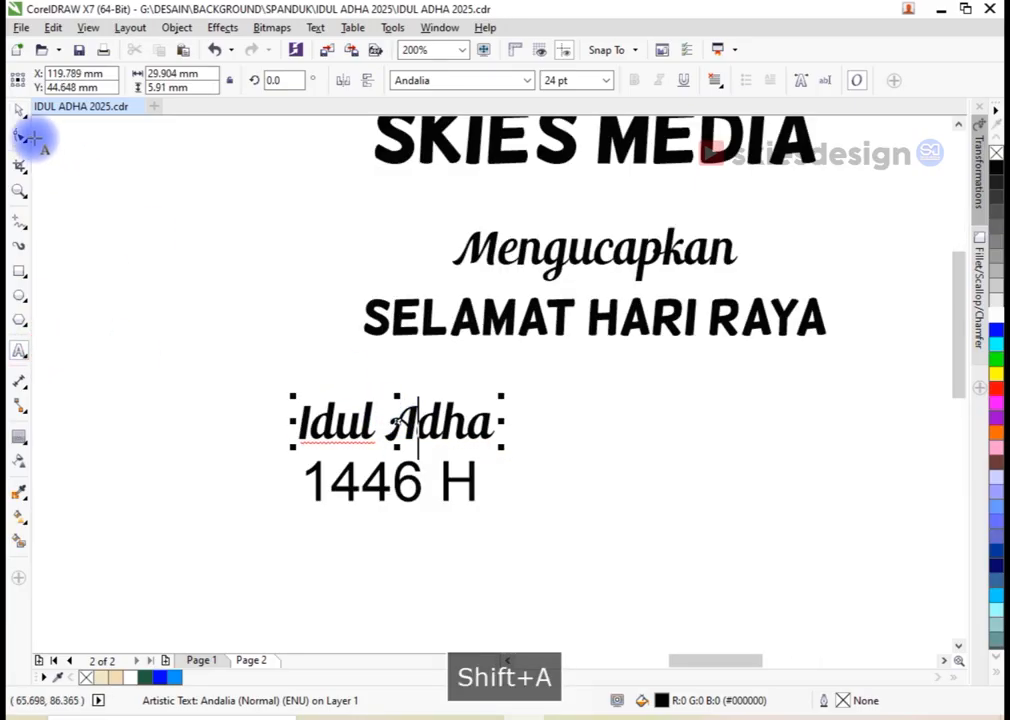
# Set "1446 H" in the Helsinki font and move it down near the lower edge of the rectangle
pyautogui.scroll(-2, 510, 478)
pyautogui.click(503, 477)
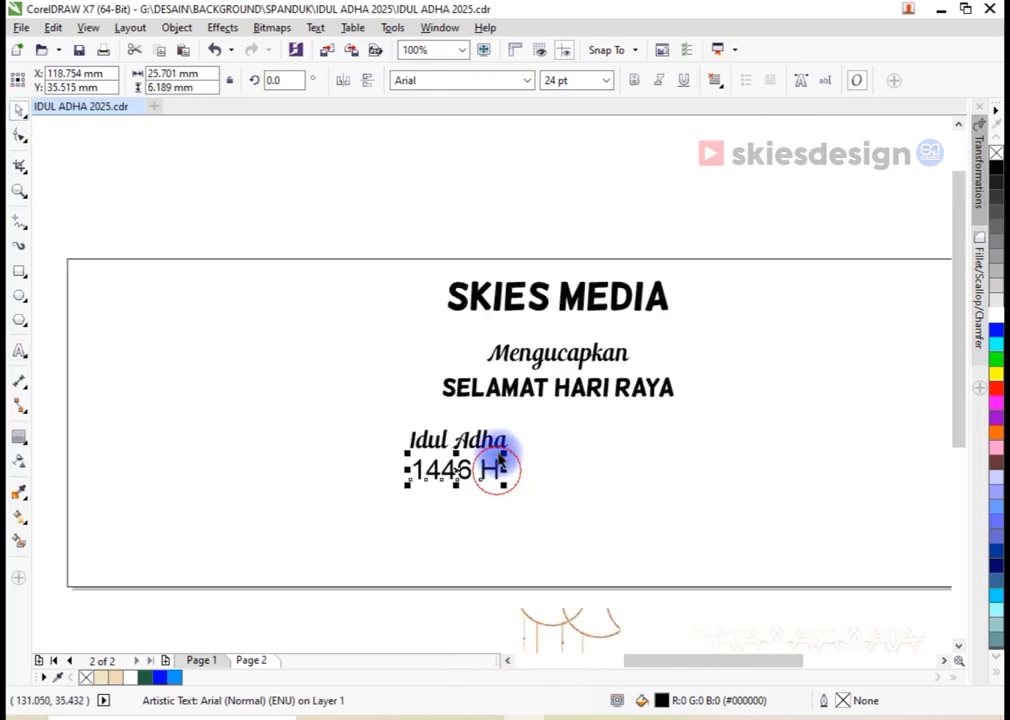
pyautogui.click(525, 84)
pyautogui.click(465, 154)
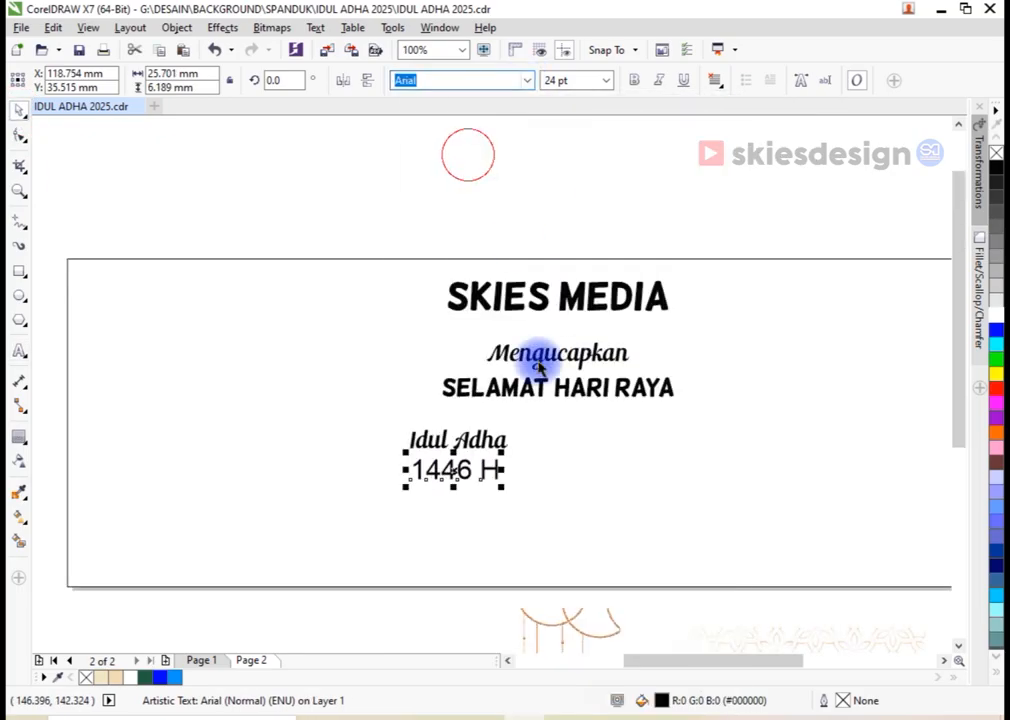
pyautogui.moveTo(491, 472); pyautogui.dragTo(494, 538)
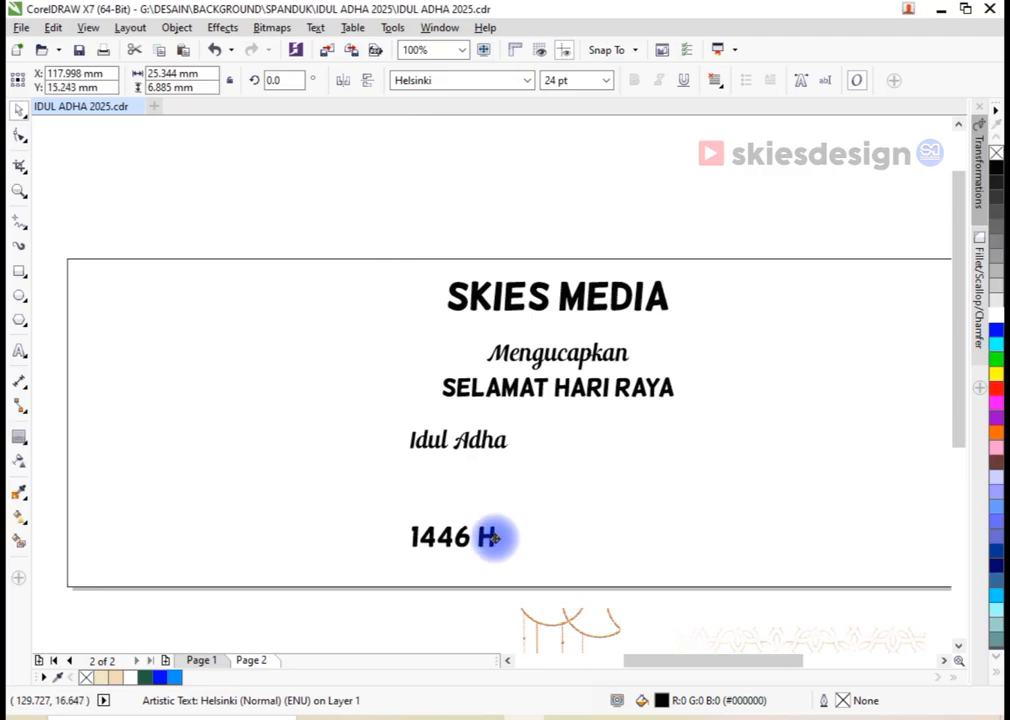
# Enlarge "Idul Adha" to about 146 mm wide and centre all text lines horizontally in the rectangle
pyautogui.click(503, 452)
pyautogui.moveTo(514, 458); pyautogui.dragTo(845, 563)
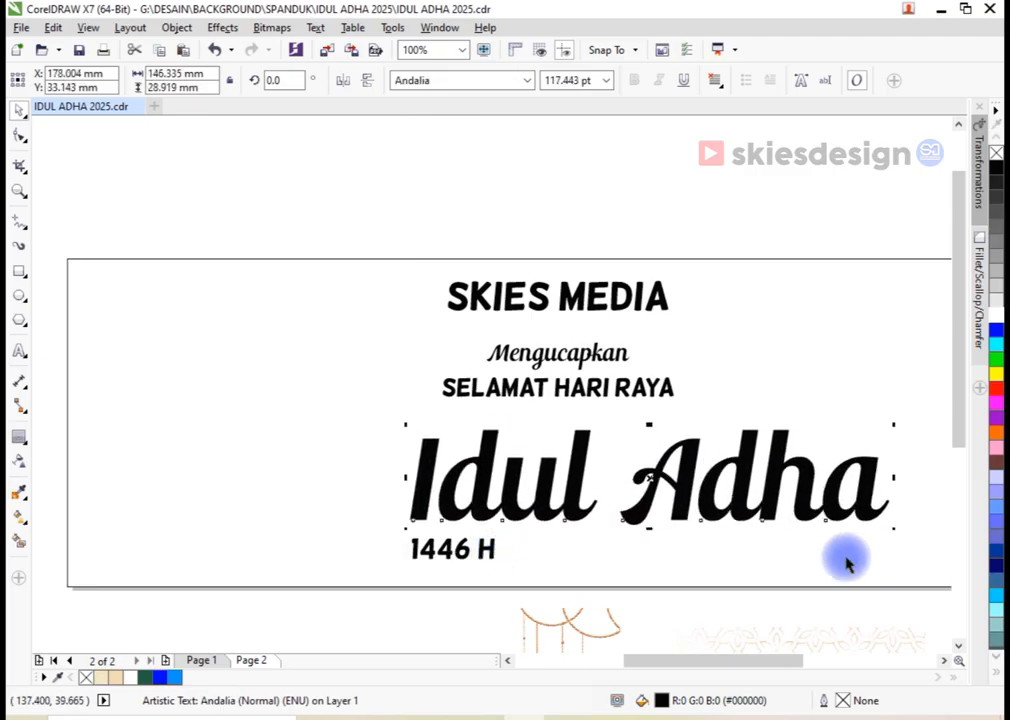
pyautogui.keyDown('shift'); pyautogui.click(760, 557); pyautogui.keyUp('shift')
pyautogui.press('c')
pyautogui.moveTo(304, 201); pyautogui.dragTo(876, 636)
pyautogui.keyDown('shift'); pyautogui.click(850, 478); pyautogui.keyUp('shift')
pyautogui.press('c')
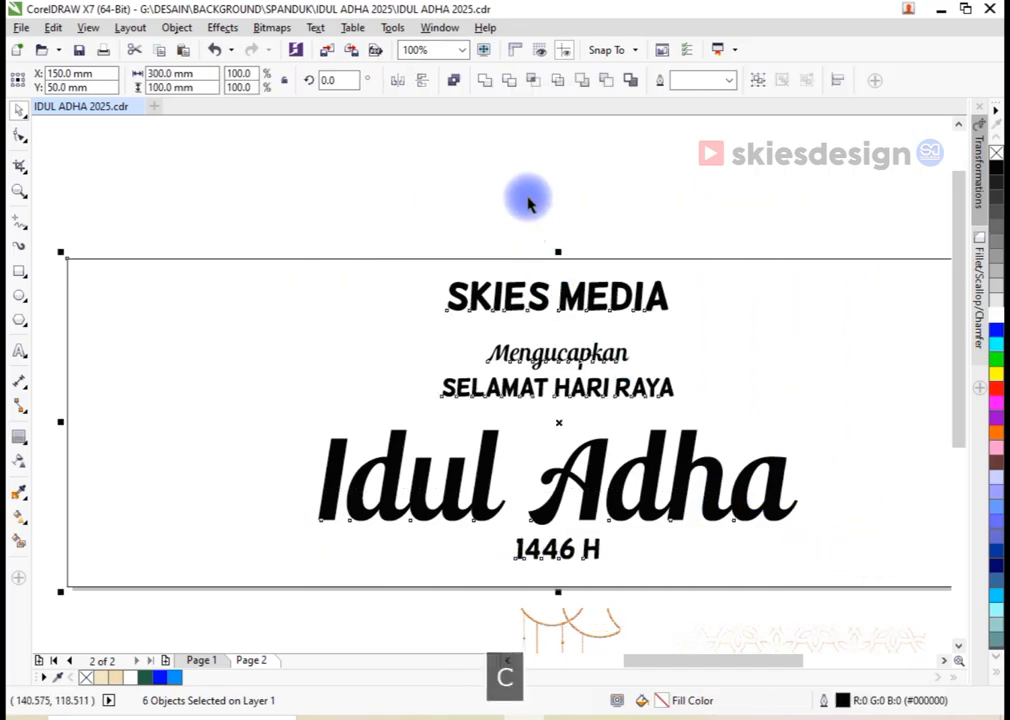
pyautogui.click(528, 200)
# Tighten the upper text by moving SKIES MEDIA and SELAMAT HARI RAYA up and shrinking Mengucapkan closely below the heading
pyautogui.scroll(-1, 504, 305)
pyautogui.scroll(1, 527, 397)
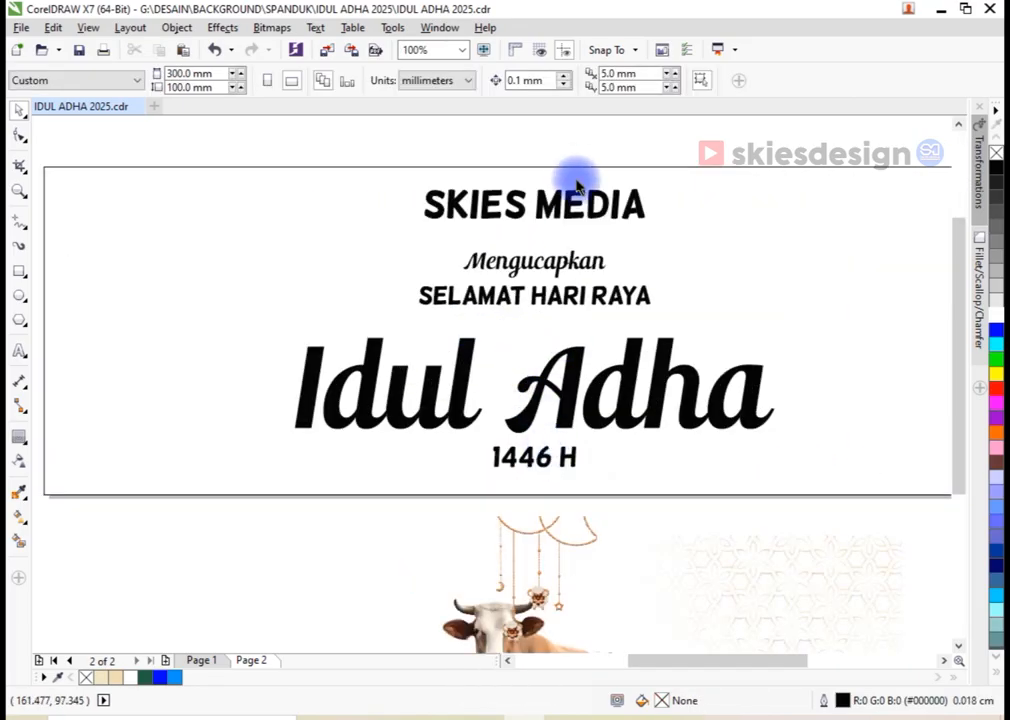
pyautogui.scroll(1, 580, 195)
pyautogui.moveTo(570, 218); pyautogui.dragTo(575, 201)
pyautogui.moveTo(561, 338); pyautogui.dragTo(565, 285)
pyautogui.moveTo(633, 338); pyautogui.dragTo(576, 339)
pyautogui.moveTo(579, 408); pyautogui.dragTo(579, 368)
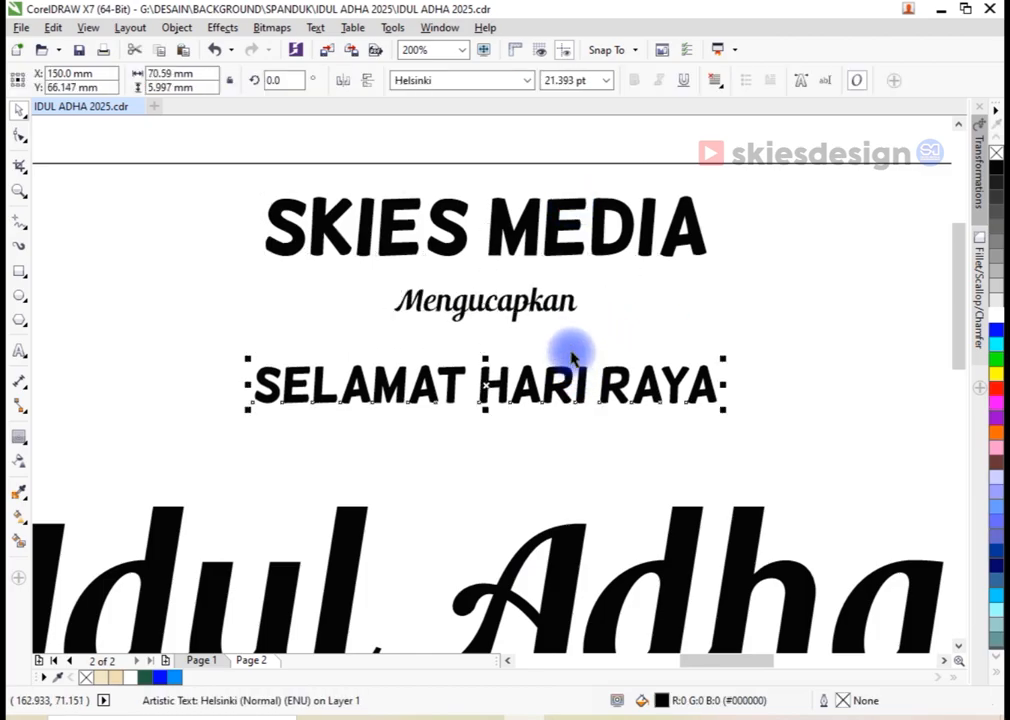
# Move "Idul Adha" up close to SELAMAT HARI RAYA and place "1446 H" below the left end of it
pyautogui.scroll(-1, 572, 354)
pyautogui.moveTo(577, 455); pyautogui.dragTo(573, 419)
pyautogui.moveTo(568, 548); pyautogui.dragTo(366, 506)
pyautogui.scroll(-1, 503, 235)
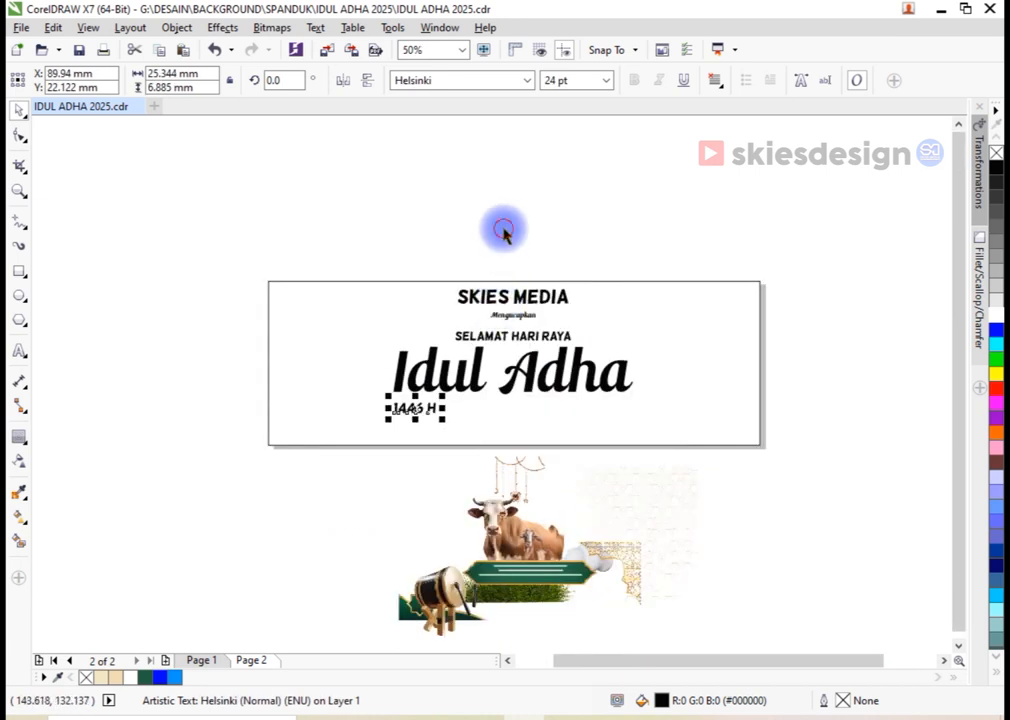
pyautogui.click(503, 232)
# Place the pale geometric pattern bitmap at the right end of the banner, enlarged to about 100 mm square
pyautogui.click(640, 304)
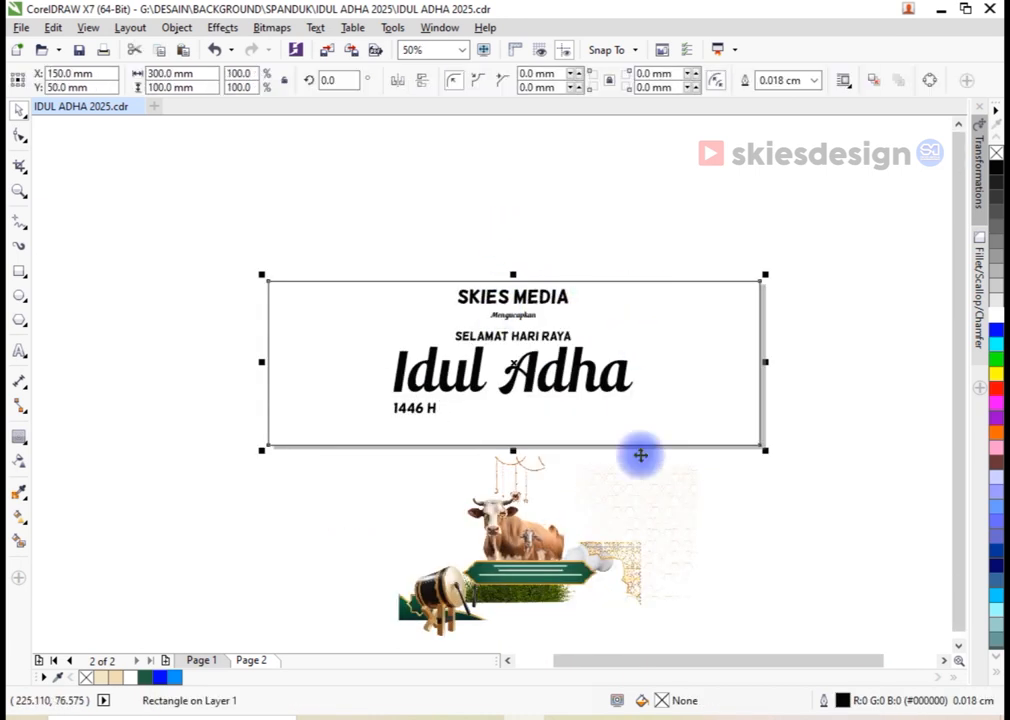
pyautogui.moveTo(657, 513); pyautogui.dragTo(732, 346)
pyautogui.scroll(1, 760, 338)
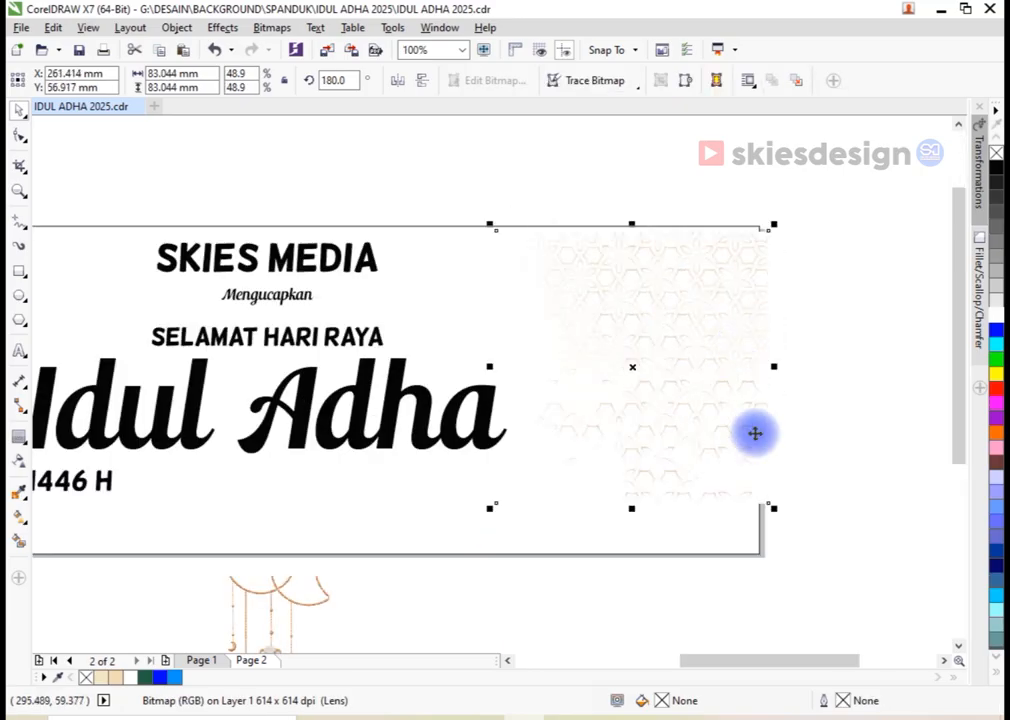
pyautogui.moveTo(769, 504); pyautogui.dragTo(826, 562)
pyautogui.moveTo(784, 478); pyautogui.dragTo(745, 459)
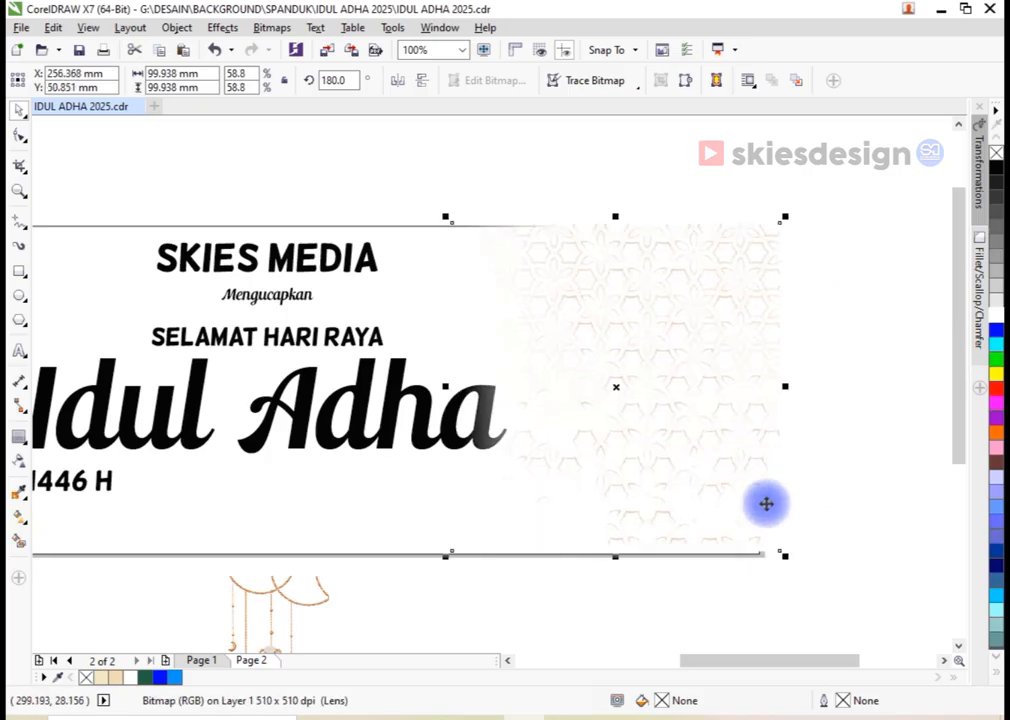
pyautogui.scroll(-1, 784, 455)
pyautogui.moveTo(733, 381); pyautogui.dragTo(716, 383)
pyautogui.scroll(1, 733, 395)
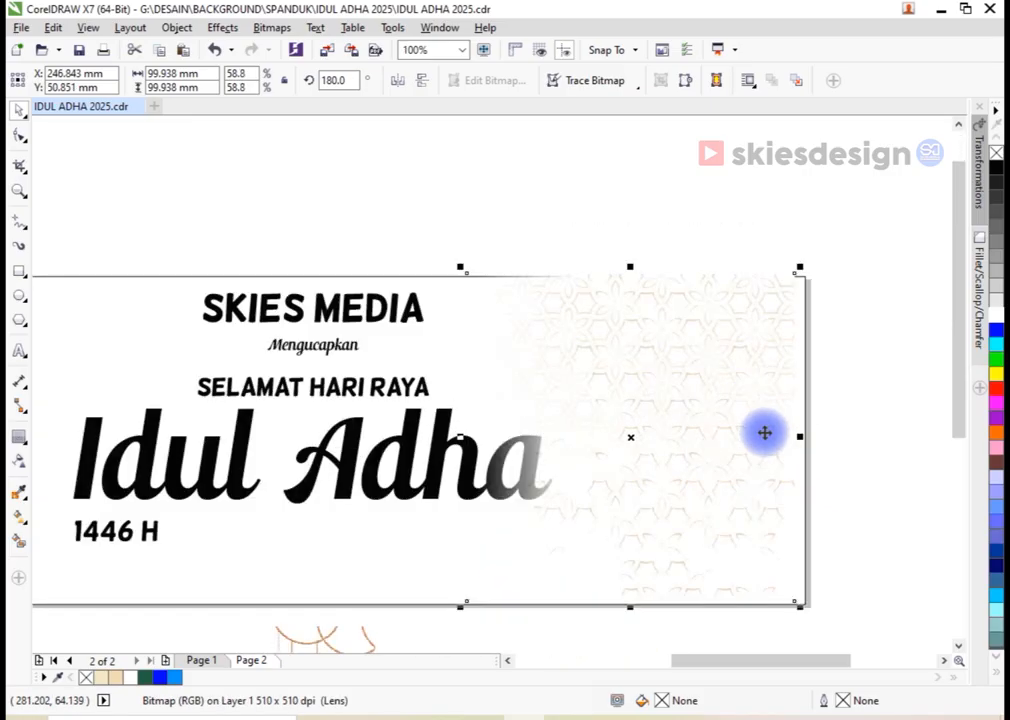
# Enlarge the pale geometric pattern to about 105 mm square and shift it up to overlap the banner's right end
pyautogui.click(792, 287)
pyautogui.moveTo(799, 268); pyautogui.dragTo(816, 250)
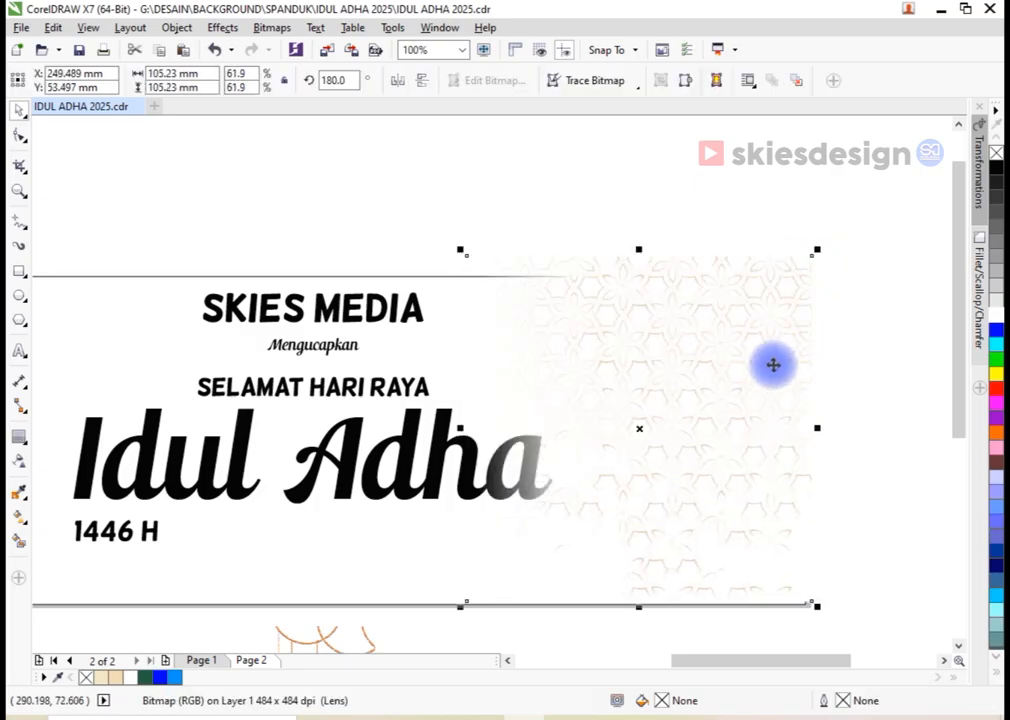
pyautogui.moveTo(781, 363); pyautogui.dragTo(785, 345)
# Create a horizontally mirrored copy of the pattern and place it at the banner's left end
pyautogui.scroll(-1, 806, 390)
pyautogui.moveTo(803, 391); pyautogui.dragTo(512, 388)
pyautogui.rightClick(512, 388)
pyautogui.scroll(1, 471, 355)
pyautogui.moveTo(480, 336); pyautogui.dragTo(180, 335)
# Group the two pattern bitmaps and centre the group on the page
pyautogui.keyDown('shift'); pyautogui.click(900, 325); pyautogui.keyUp('shift')
pyautogui.hotkey('ctrl', 'g')
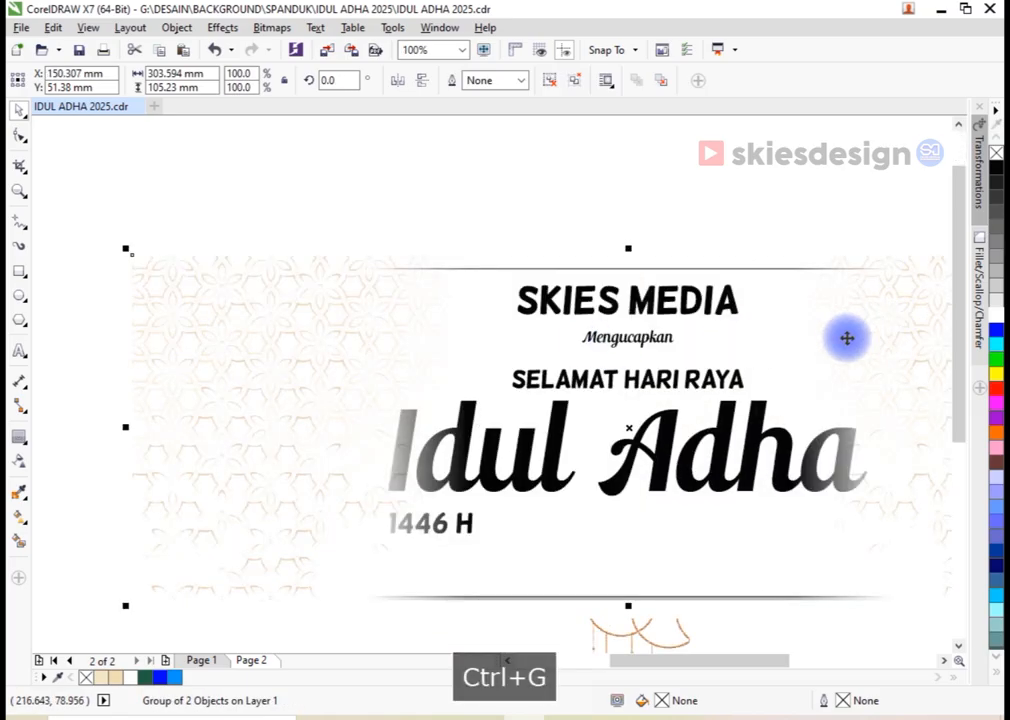
pyautogui.press('p')
pyautogui.click(751, 210)
pyautogui.rightClick(333, 305)
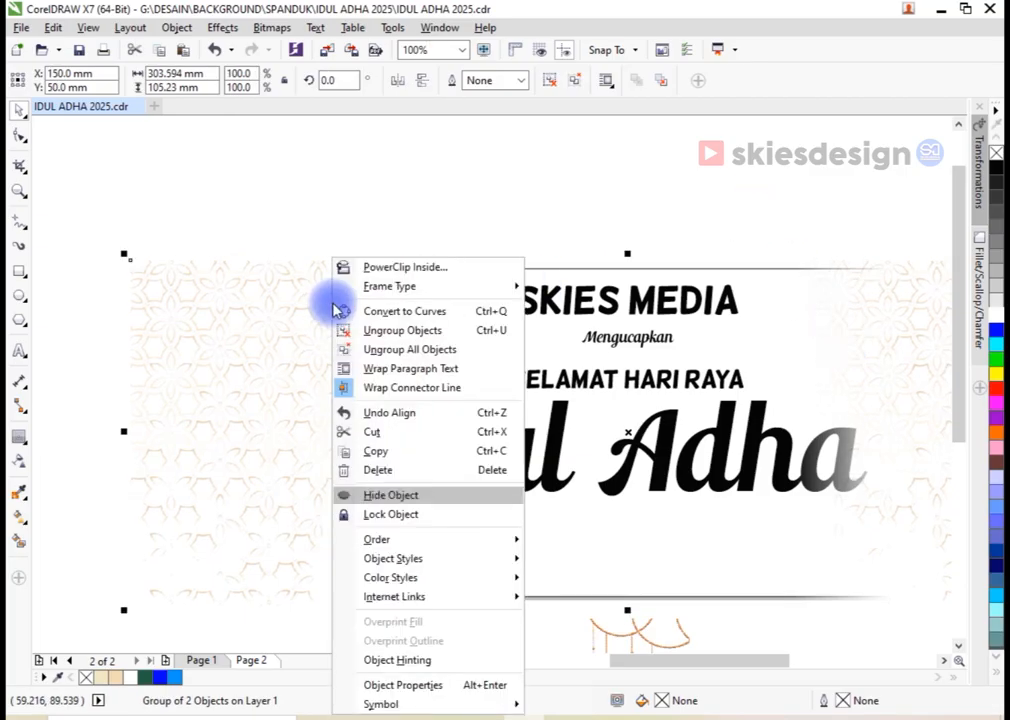
pyautogui.click(361, 268)
pyautogui.click(471, 286)
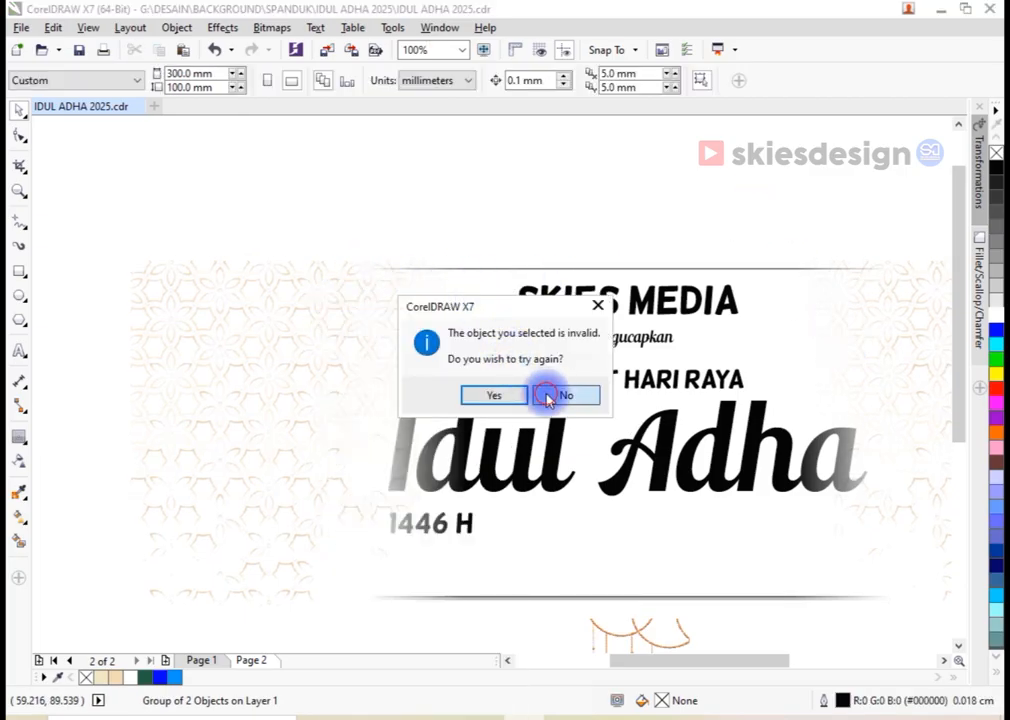
pyautogui.click(548, 395)
# Shift the pattern group down to uncover the rectangle's upper edge and PowerClip the group inside the banner rectangle
pyautogui.click(370, 372)
pyautogui.rightClick(370, 361)
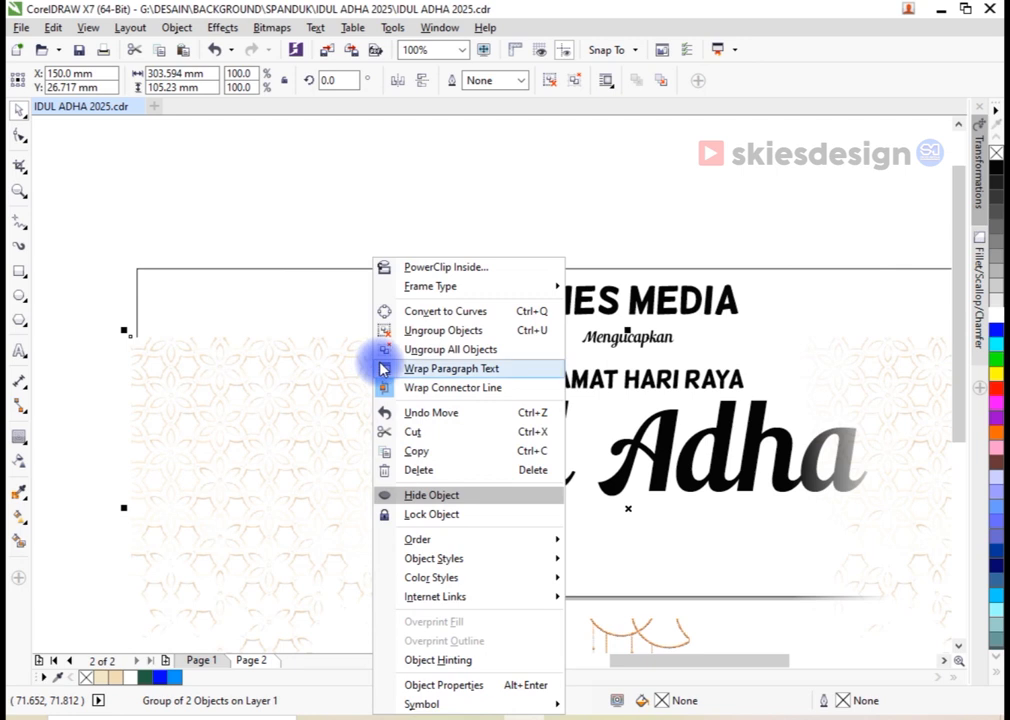
pyautogui.click(440, 267)
pyautogui.click(458, 292)
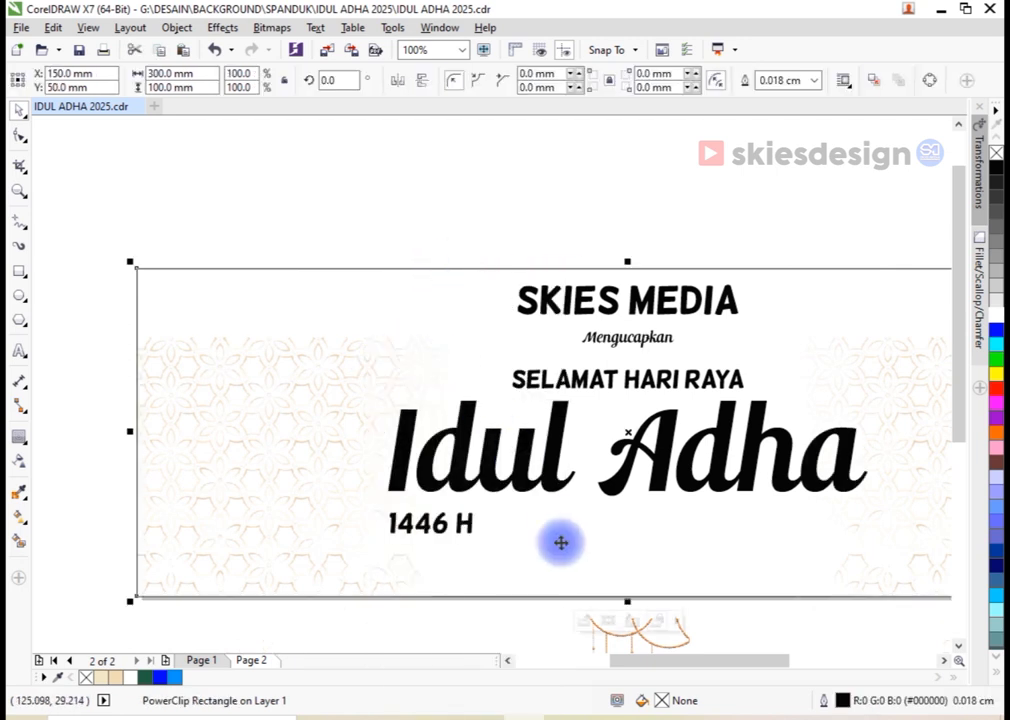
# Move the clipped pattern up inside the rectangle so it covers the banner's full height
pyautogui.moveTo(270, 391); pyautogui.dragTo(261, 316)
pyautogui.scroll(-2, 440, 275)
pyautogui.click(453, 237)
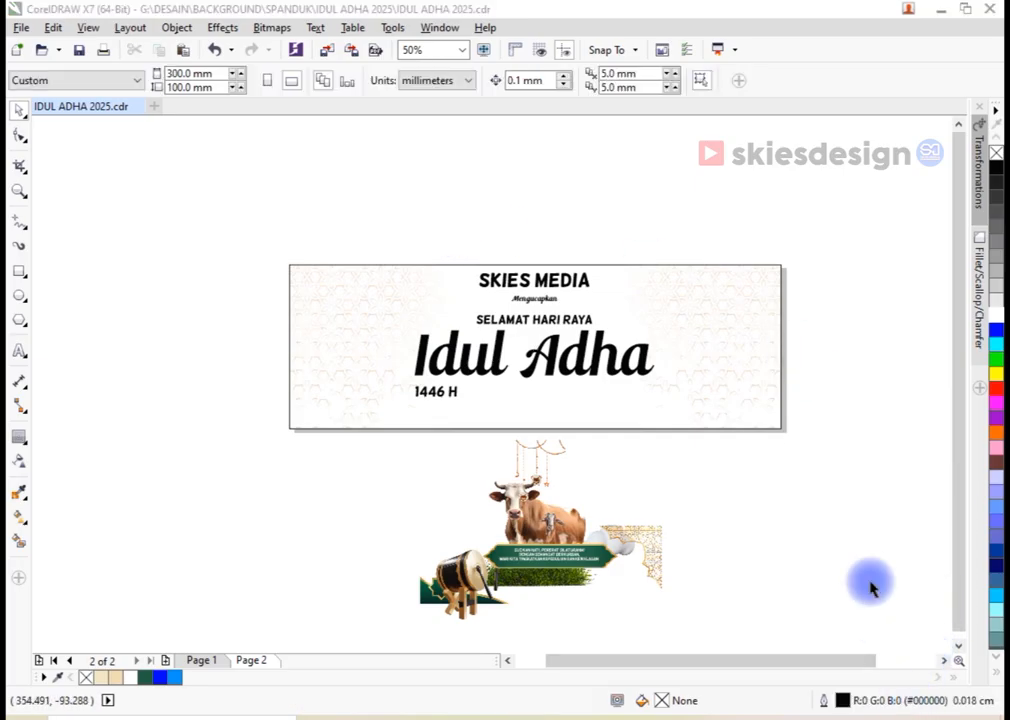
# Align the gold lattice ornament to the banner's top-right corner and enlarge it to about 42 mm high
pyautogui.click(633, 374)
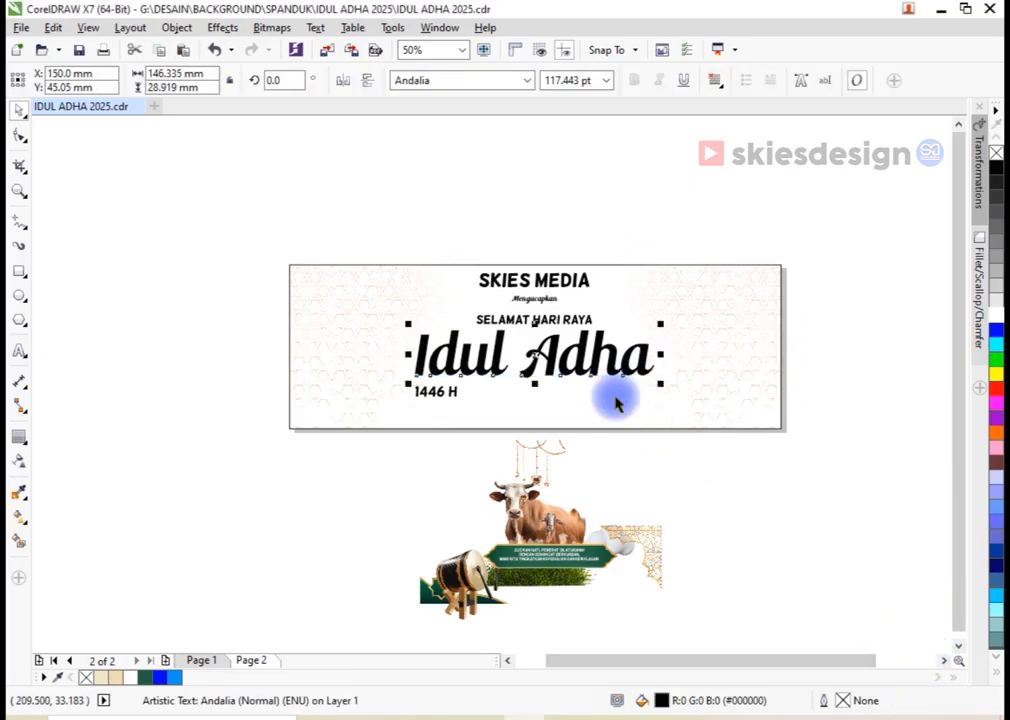
pyautogui.moveTo(654, 547); pyautogui.dragTo(734, 315)
pyautogui.scroll(1, 738, 305)
pyautogui.keyDown('shift'); pyautogui.click(765, 306); pyautogui.keyUp('shift')
pyautogui.press('t')
pyautogui.press('r')
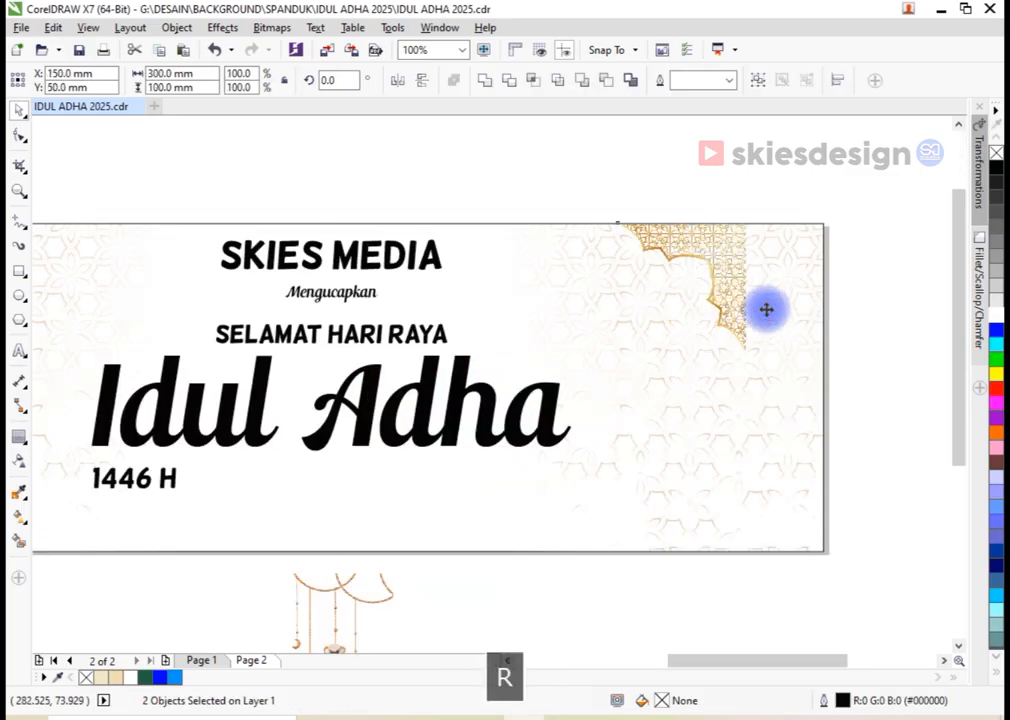
pyautogui.click(751, 169)
pyautogui.click(765, 242)
pyautogui.moveTo(688, 357); pyautogui.dragTo(676, 369)
# Create a horizontally mirrored copy of the gold ornament and align it to the banner's left edge
pyautogui.scroll(-1, 715, 343)
pyautogui.moveTo(766, 316); pyautogui.dragTo(635, 316)
pyautogui.keyDown('shift'); pyautogui.click(687, 399); pyautogui.keyUp('shift')
pyautogui.press('l')
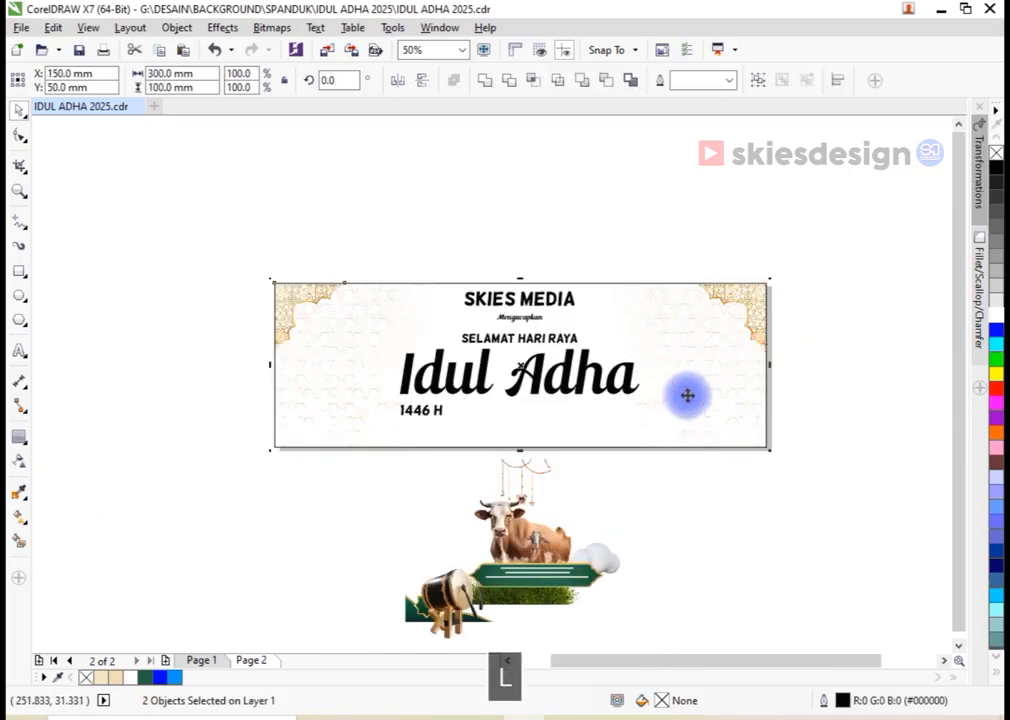
pyautogui.click(568, 214)
# Place the hanging sheep, moon and star ornament on the banner, aligned to its top-right corner
pyautogui.moveTo(548, 463); pyautogui.dragTo(678, 378)
pyautogui.scroll(1, 744, 279)
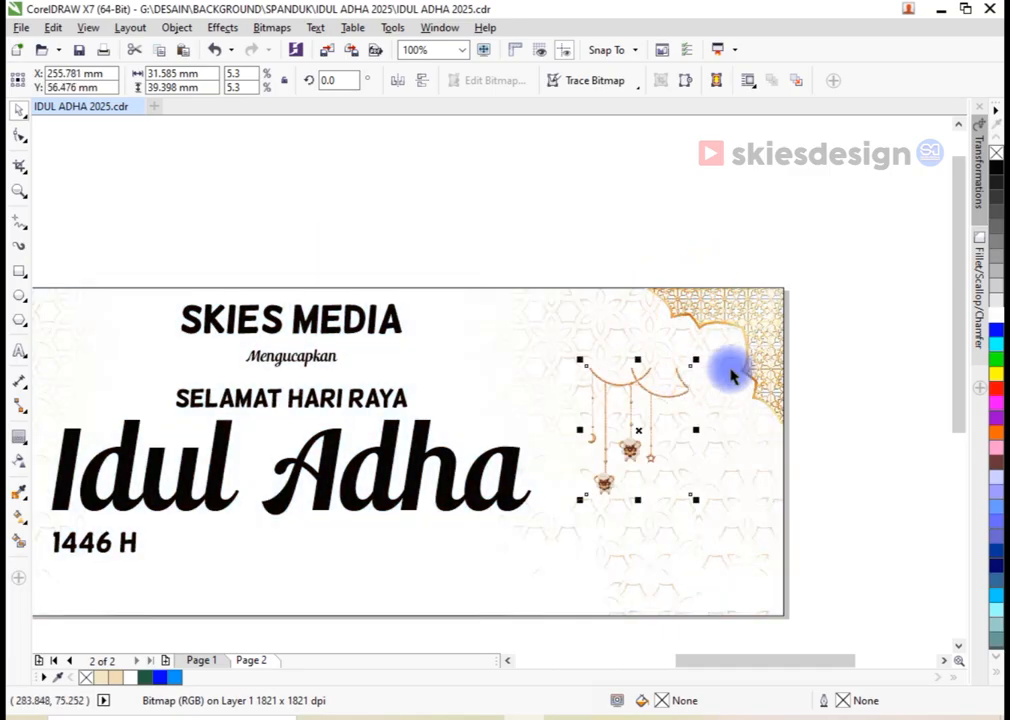
pyautogui.scroll(2, 724, 372)
pyautogui.scroll(-1, 645, 340)
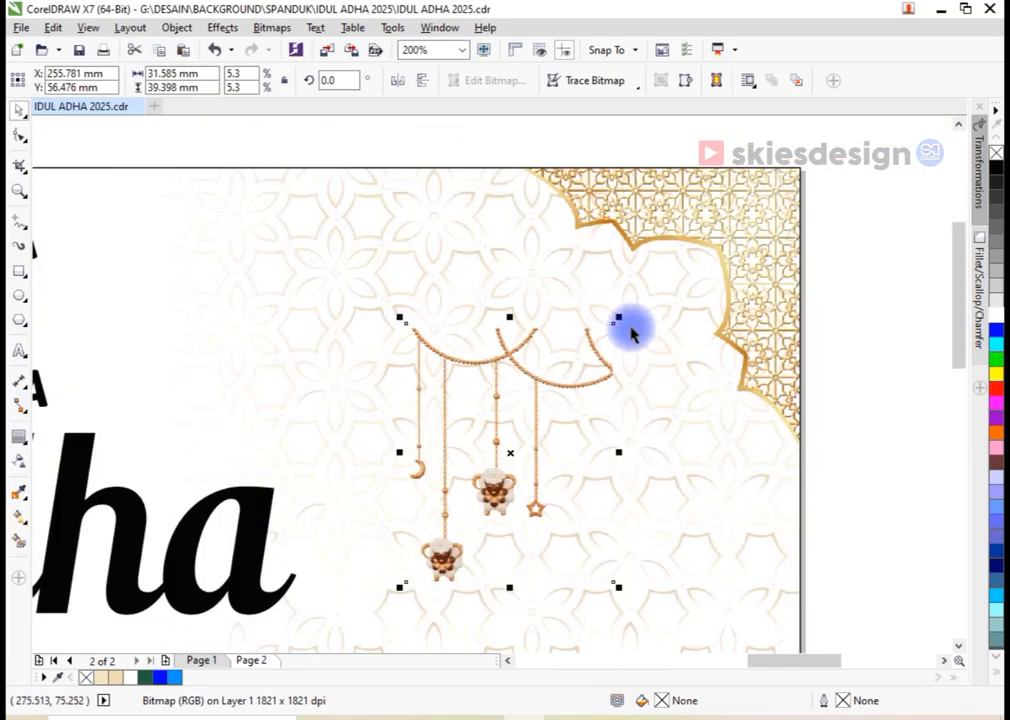
pyautogui.keyDown('shift'); pyautogui.click(401, 214); pyautogui.keyUp('shift')
pyautogui.press('t')
pyautogui.press('r')
pyautogui.click(845, 273)
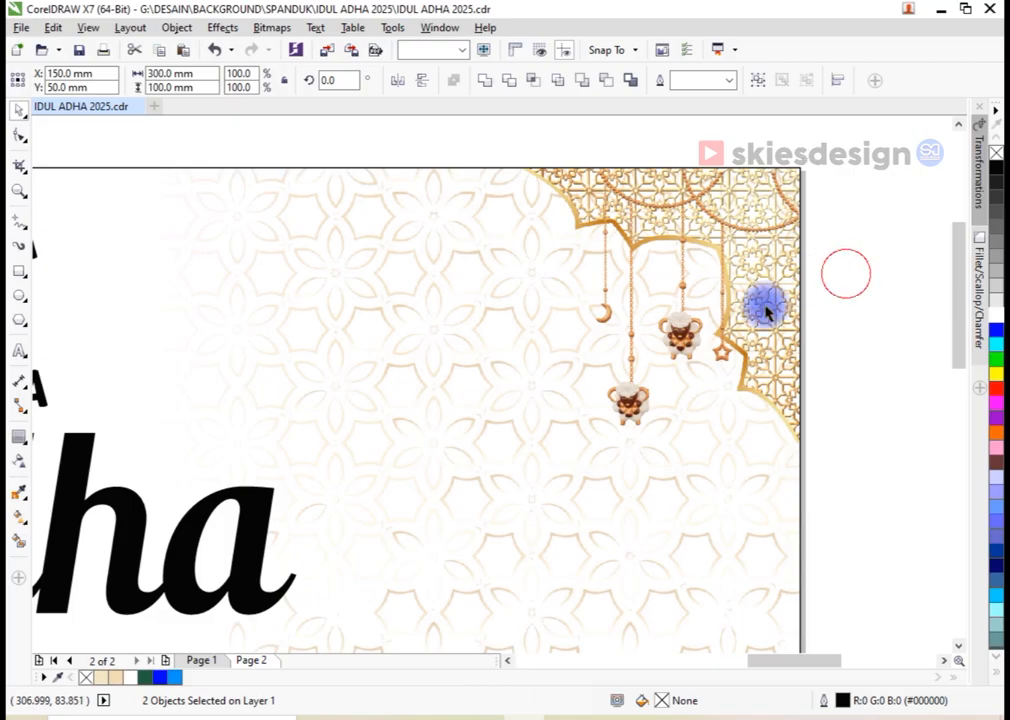
# Move the hanging ornament slightly inward to X about 274.4 mm and order it behind the gold corner ornament
pyautogui.scroll(-1, 720, 312)
pyautogui.click(667, 366)
pyautogui.moveTo(668, 364)
pyautogui.mouseDown()
pyautogui.moveTo(639, 353)
pyautogui.moveTo(670, 340)
pyautogui.moveTo(661, 340)
pyautogui.mouseUp()
pyautogui.scroll(1, 665, 318)
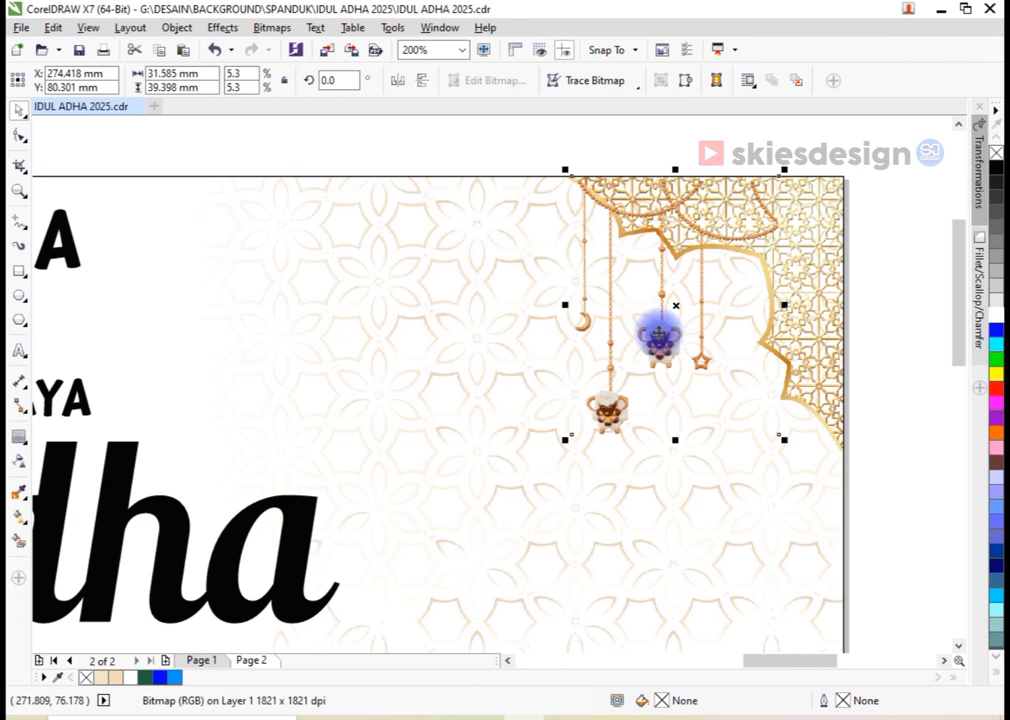
pyautogui.hotkey('ctrl', 'pagedown')
pyautogui.hotkey('ctrl', 'pagedown')
pyautogui.hotkey('ctrl', 'pageup')
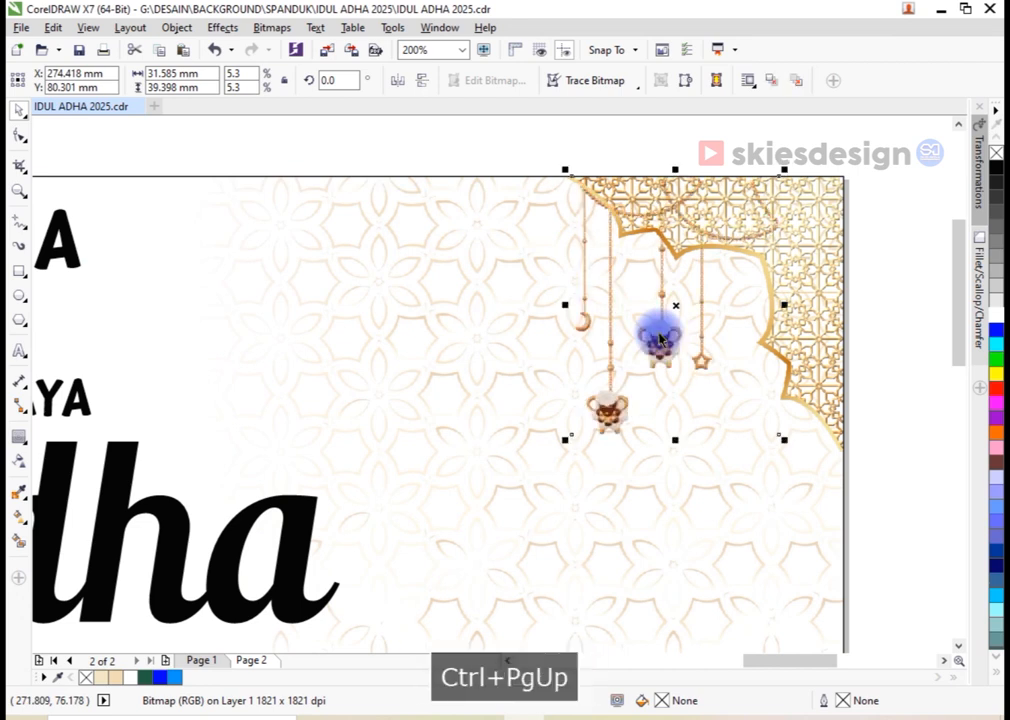
# Create a horizontally mirrored copy of the hanging ornament near the banner's top-left corner
pyautogui.scroll(-2, 735, 323)
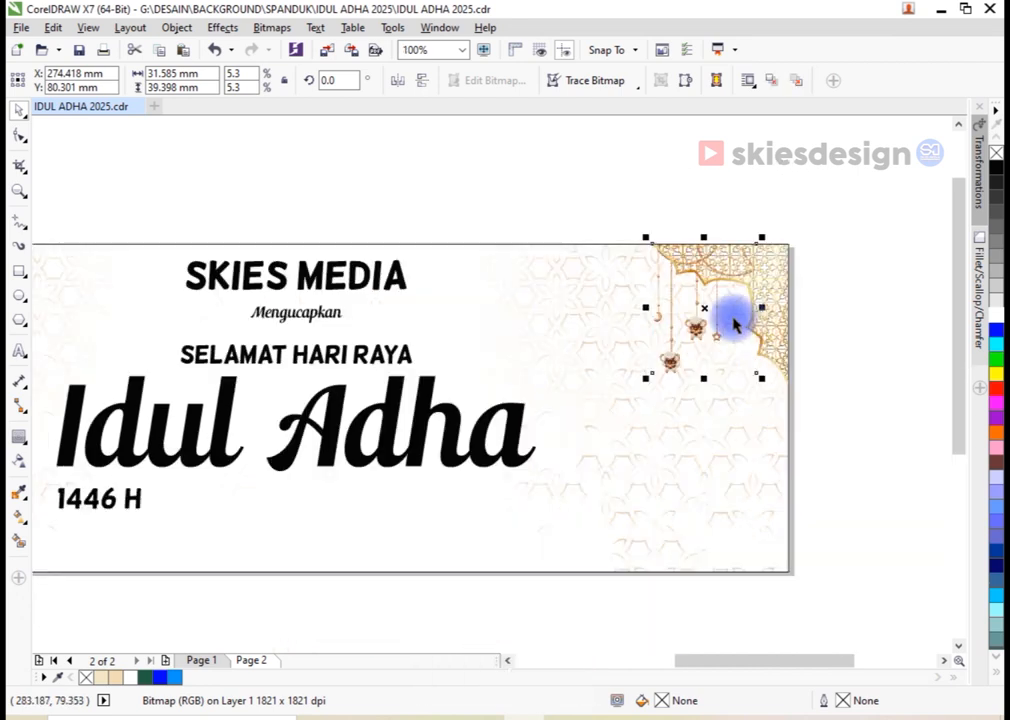
pyautogui.moveTo(762, 308); pyautogui.dragTo(266, 325)
pyautogui.scroll(-2, 627, 309)
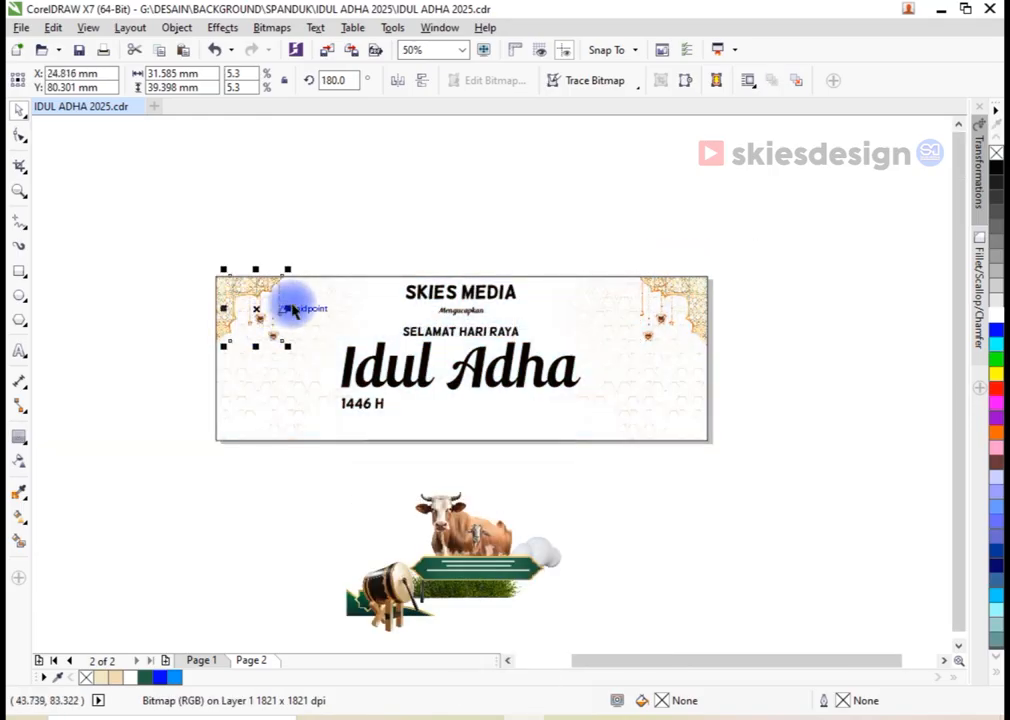
# Group the left hanging ornament with the right gold corner ornament and centre the group horizontally on the banner
pyautogui.keyDown('shift'); pyautogui.click(650, 350); pyautogui.keyUp('shift')
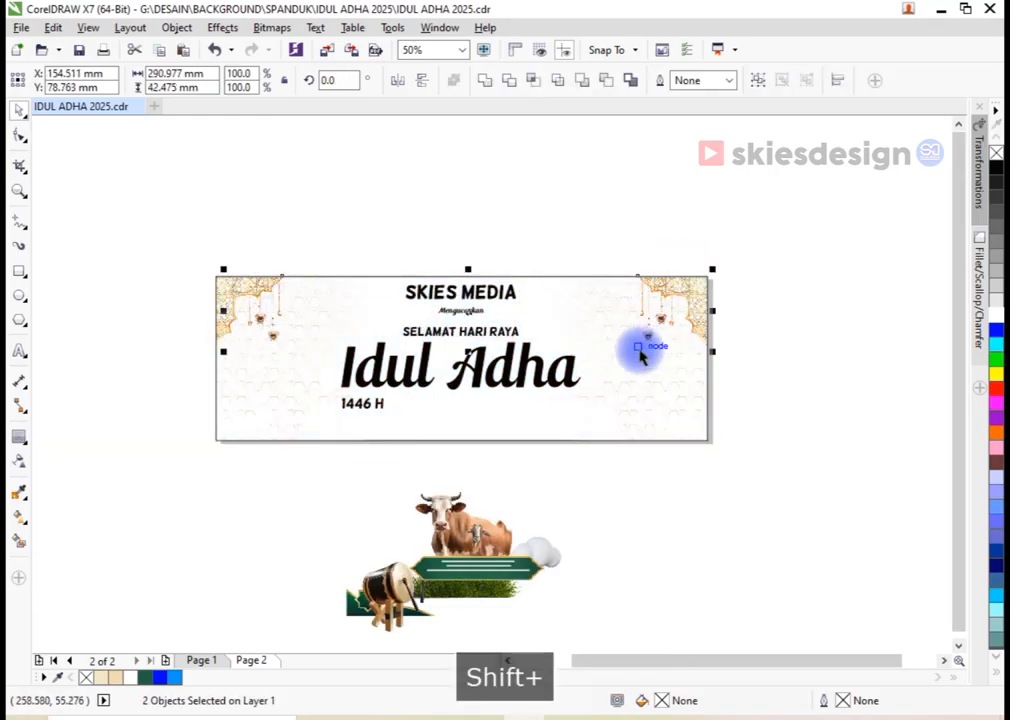
pyautogui.hotkey('ctrl', 'g')
pyautogui.keyDown('shift'); pyautogui.click(615, 401); pyautogui.keyUp('shift')
pyautogui.press('c')
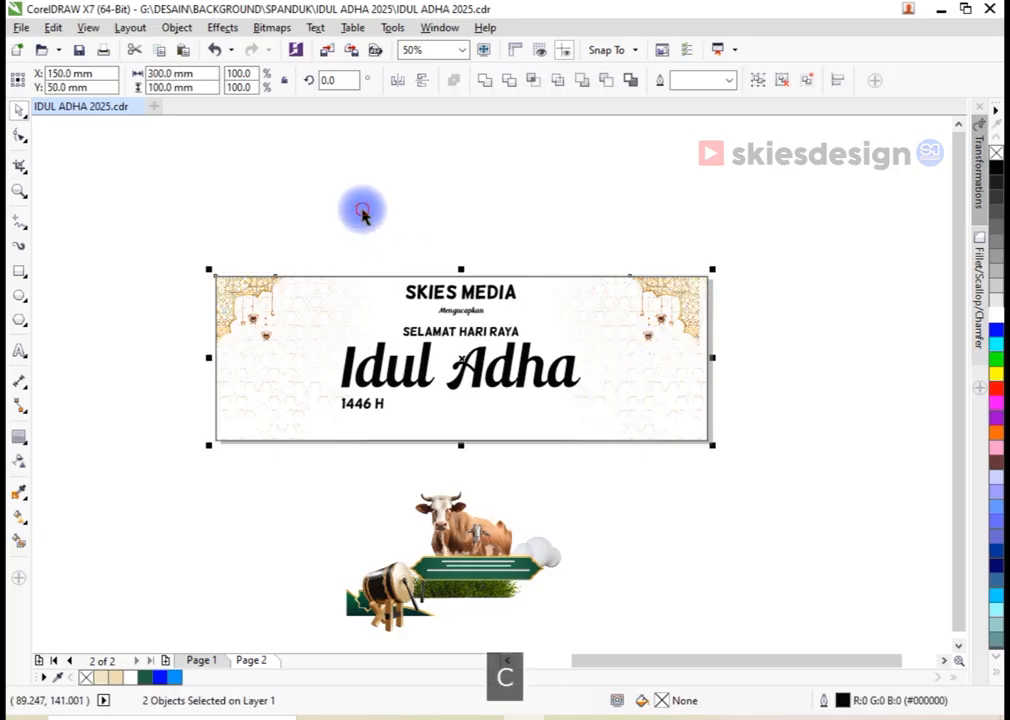
pyautogui.click(362, 212)
# Order the group containing the left hanging ornament behind the left gold corner ornament
pyautogui.scroll(2, 258, 318)
pyautogui.click(286, 312)
pyautogui.hotkey('ctrl', 'pagedown')
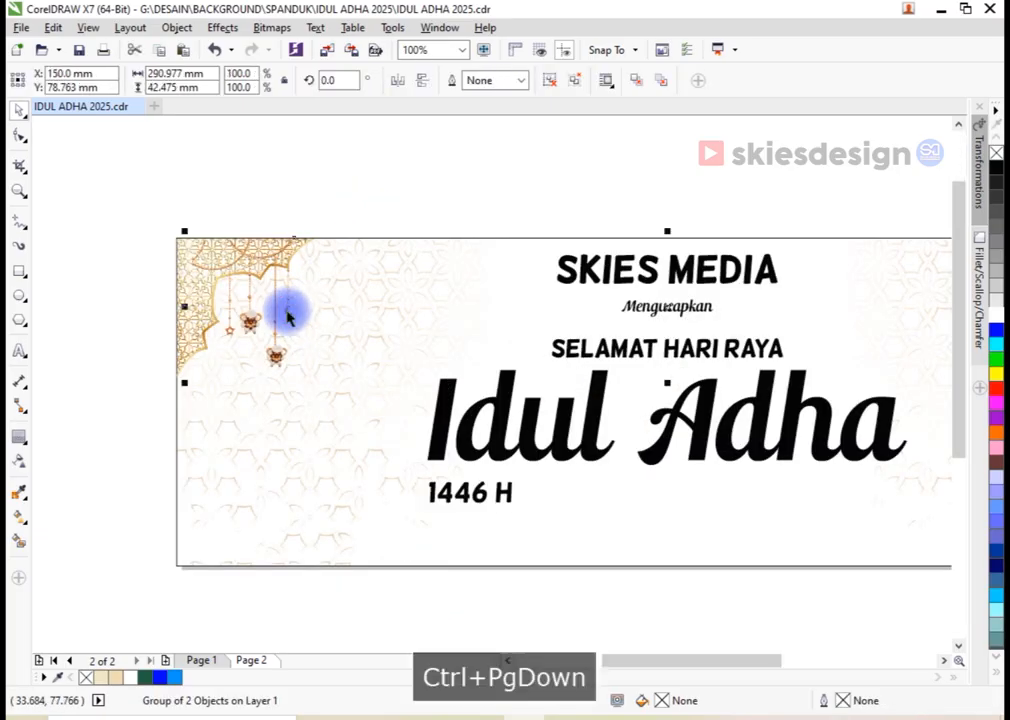
pyautogui.hotkey('ctrl', 'pageup')
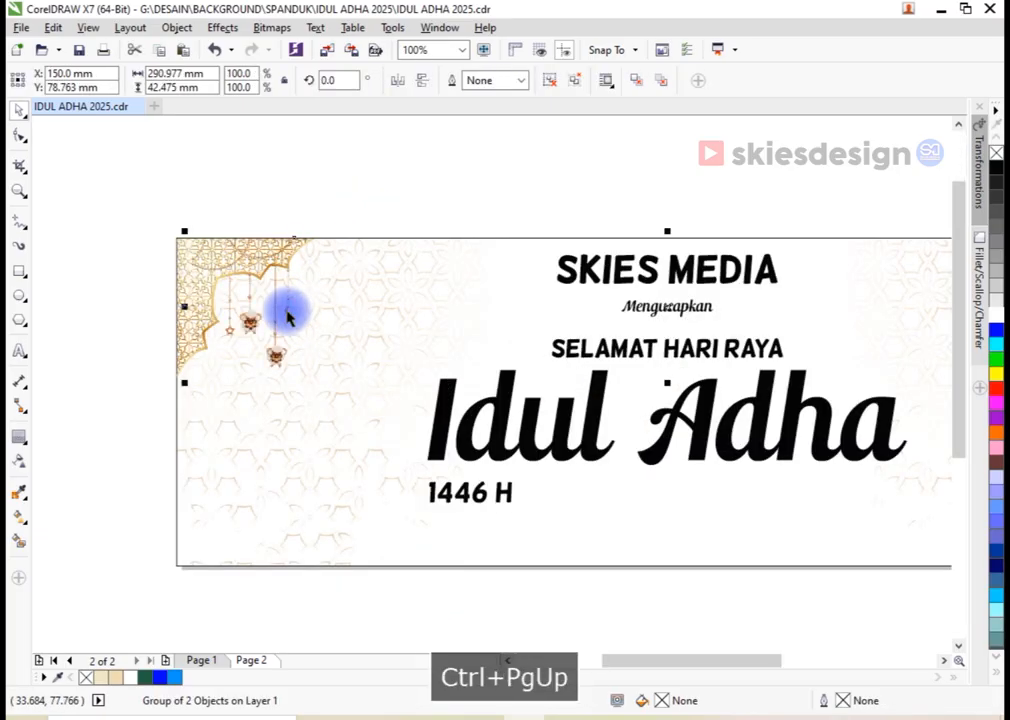
pyautogui.scroll(-2, 286, 312)
pyautogui.click(331, 253)
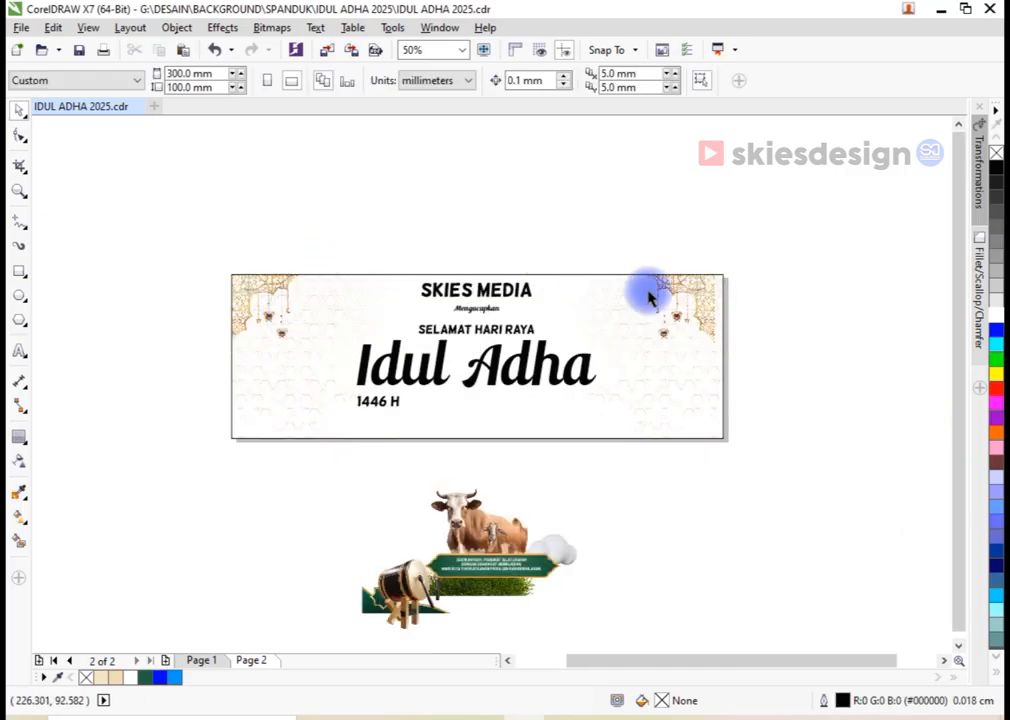
pyautogui.scroll(2, 652, 294)
pyautogui.click(779, 320)
pyautogui.scroll(-2, 769, 313)
pyautogui.moveTo(769, 313); pyautogui.dragTo(766, 276)
pyautogui.hotkey('ctrl', 'z')
pyautogui.hotkey('ctrl', 'z')
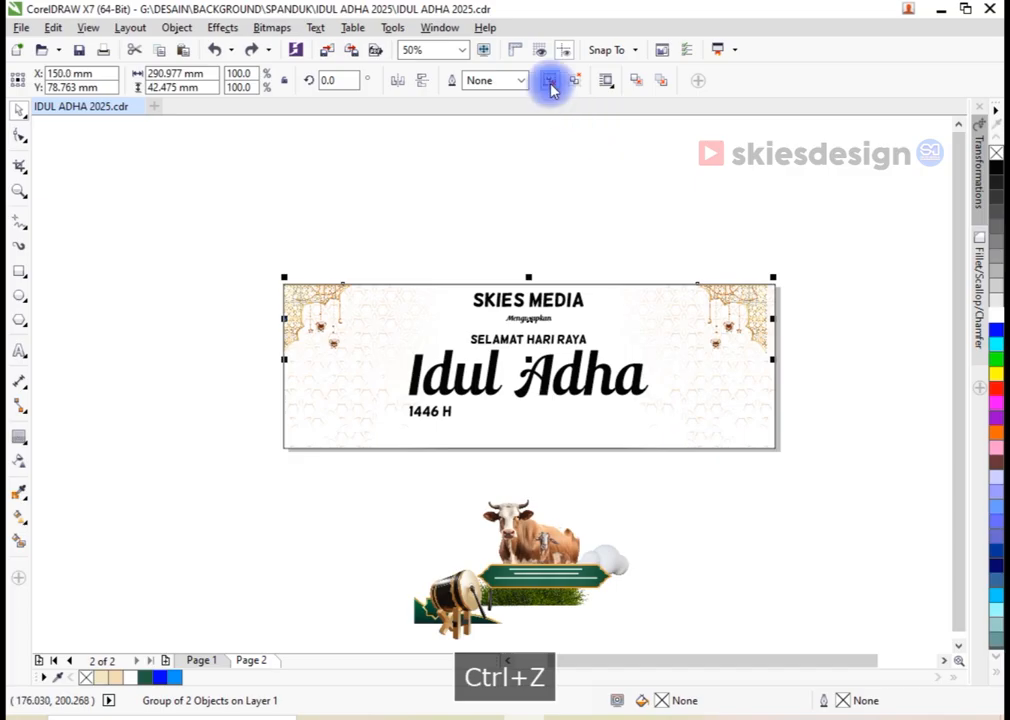
# Ungroup the hanging and gold ornaments, and align the right gold corner ornament to the banner's right edge
pyautogui.click(583, 152)
pyautogui.click(762, 377)
pyautogui.keyDown('shift'); pyautogui.click(762, 397); pyautogui.keyUp('shift')
pyautogui.press('r')
pyautogui.click(712, 264)
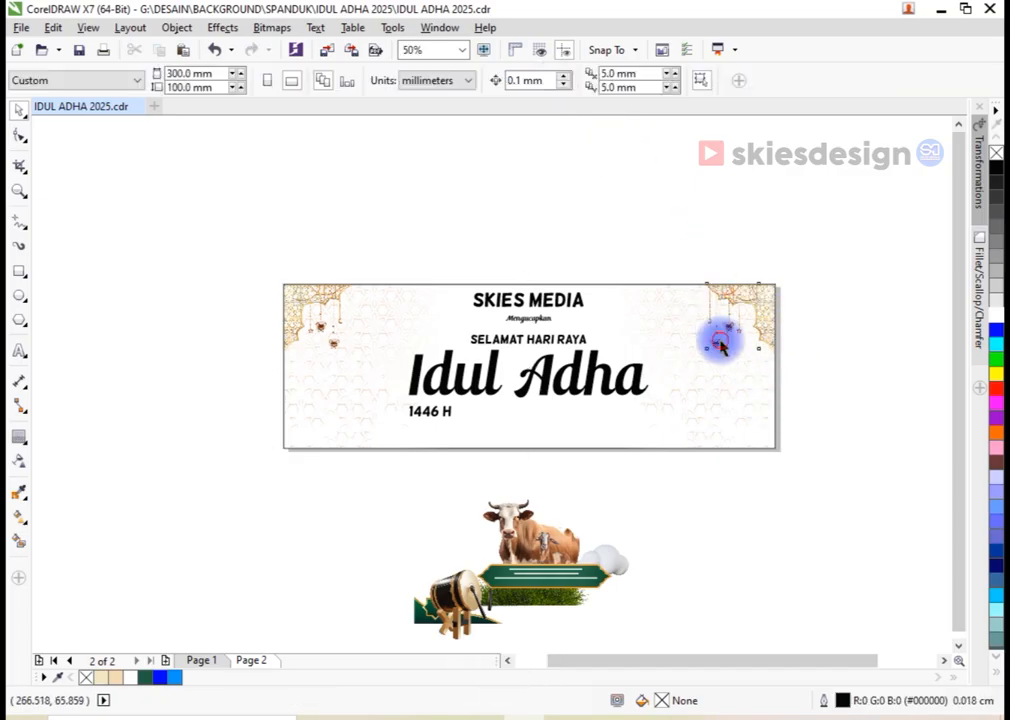
pyautogui.click(722, 338)
pyautogui.keyDown('shift'); pyautogui.click(336, 350); pyautogui.keyUp('shift')
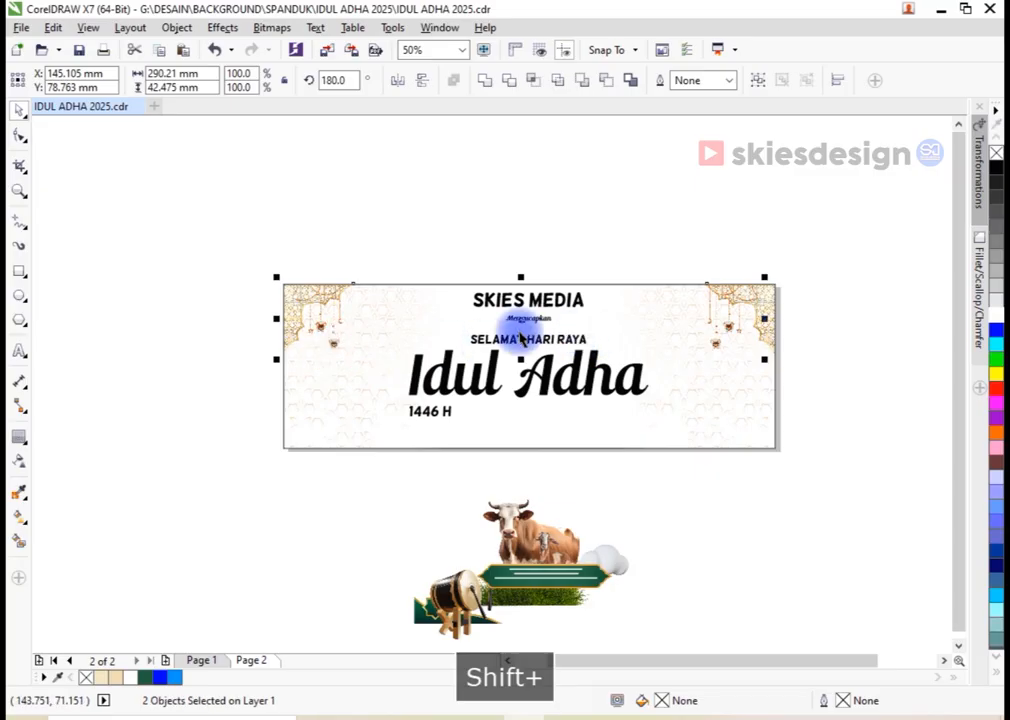
pyautogui.moveTo(523, 322); pyautogui.dragTo(523, 255)
pyautogui.hotkey('ctrl', 'z')
pyautogui.click(290, 258)
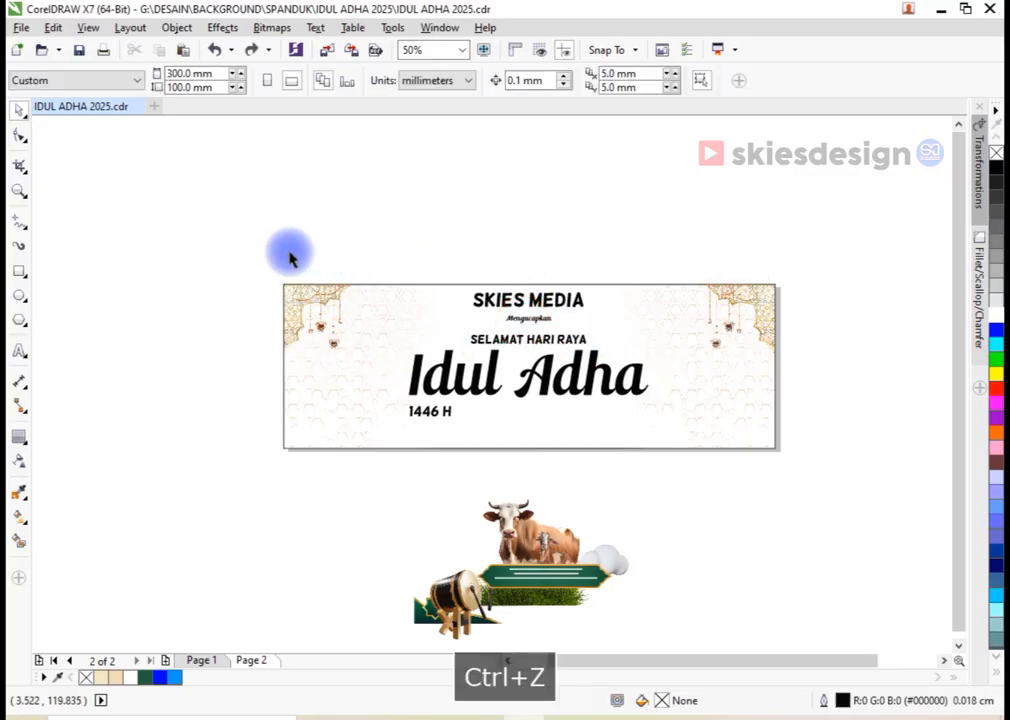
# Move the left hanging ornament inward to X about 25.9 mm, matching the spacing of the right one
pyautogui.moveTo(290, 258); pyautogui.dragTo(385, 381)
pyautogui.click(325, 328)
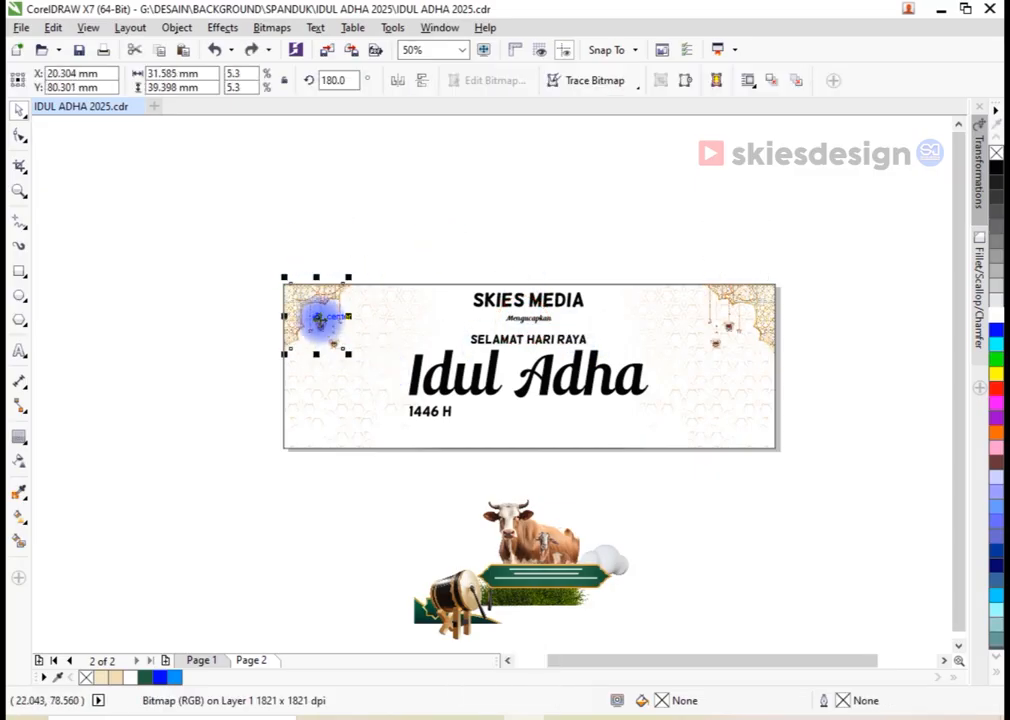
pyautogui.moveTo(318, 318)
pyautogui.mouseDown()
pyautogui.moveTo(331, 316)
pyautogui.moveTo(312, 318)
pyautogui.mouseUp()
pyautogui.scroll(2, 331, 316)
pyautogui.scroll(-2, 238, 258)
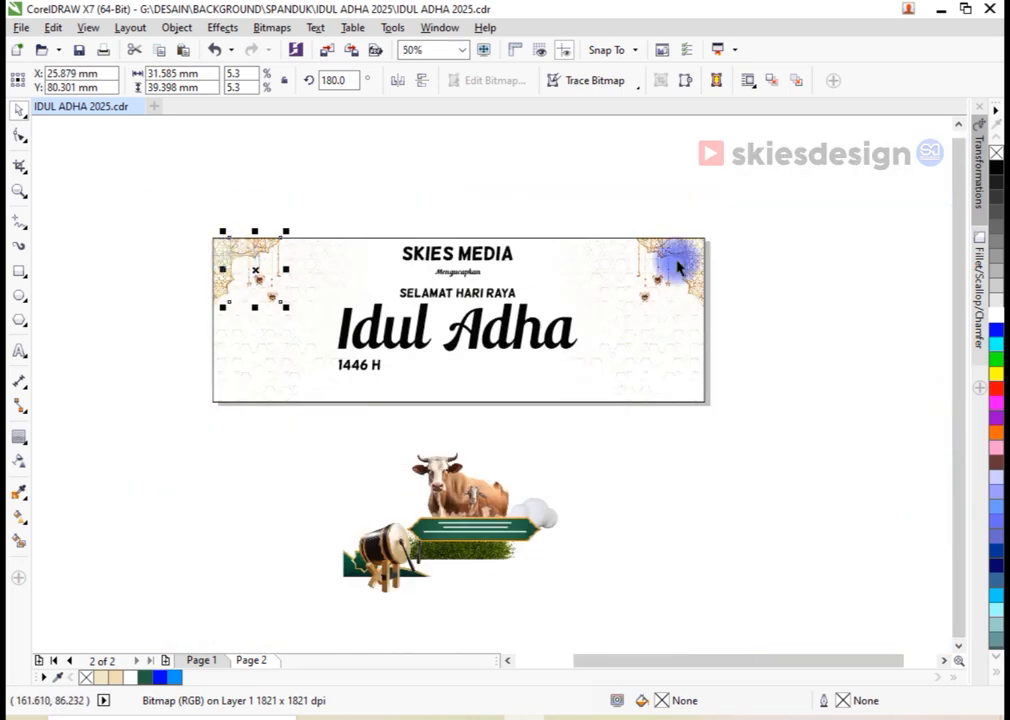
# Group the two hanging ornaments and centre the group horizontally on the banner
pyautogui.moveTo(582, 210); pyautogui.dragTo(691, 369)
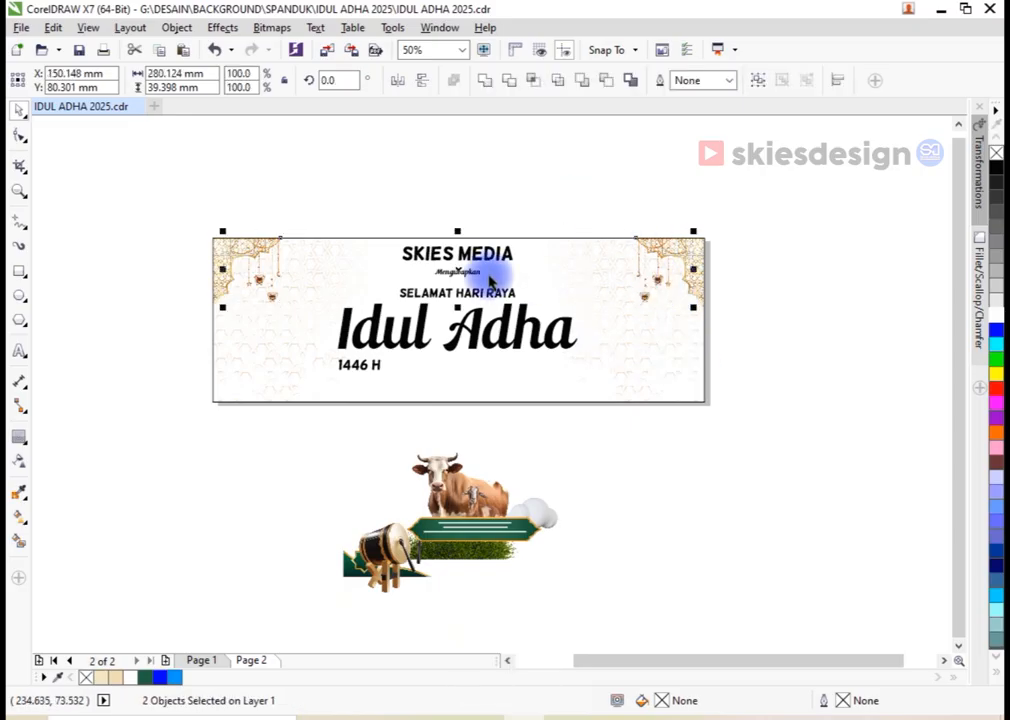
pyautogui.hotkey('ctrl', 'z')
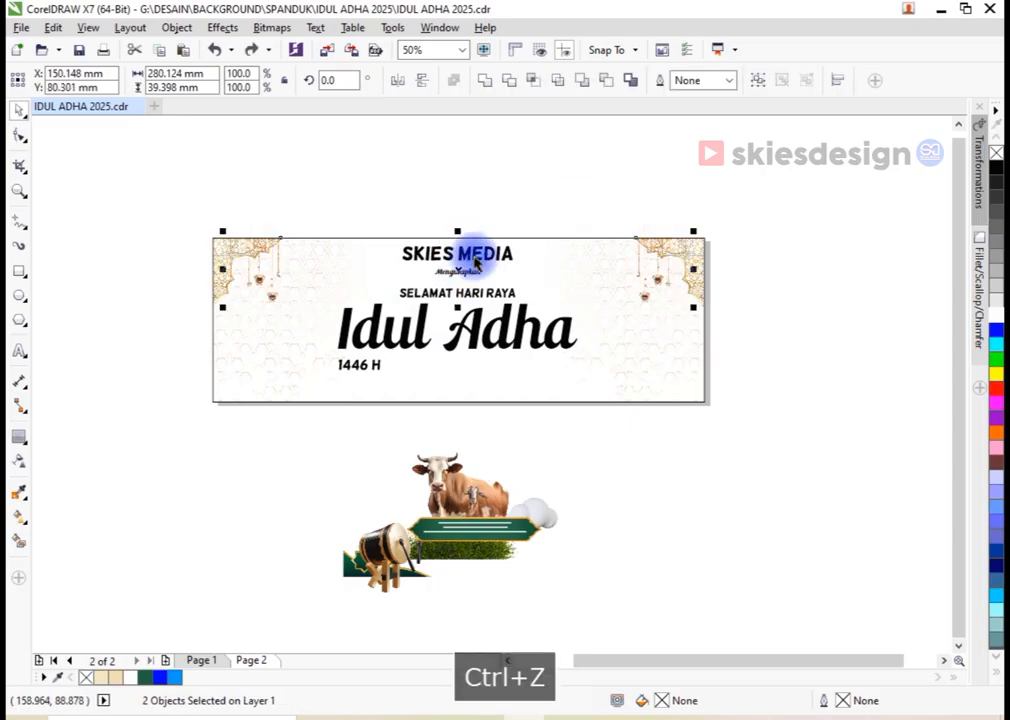
pyautogui.hotkey('ctrl', 'g')
pyautogui.keyDown('shift'); pyautogui.click(638, 367); pyautogui.keyUp('shift')
pyautogui.press('c')
pyautogui.scroll(2, 442, 206)
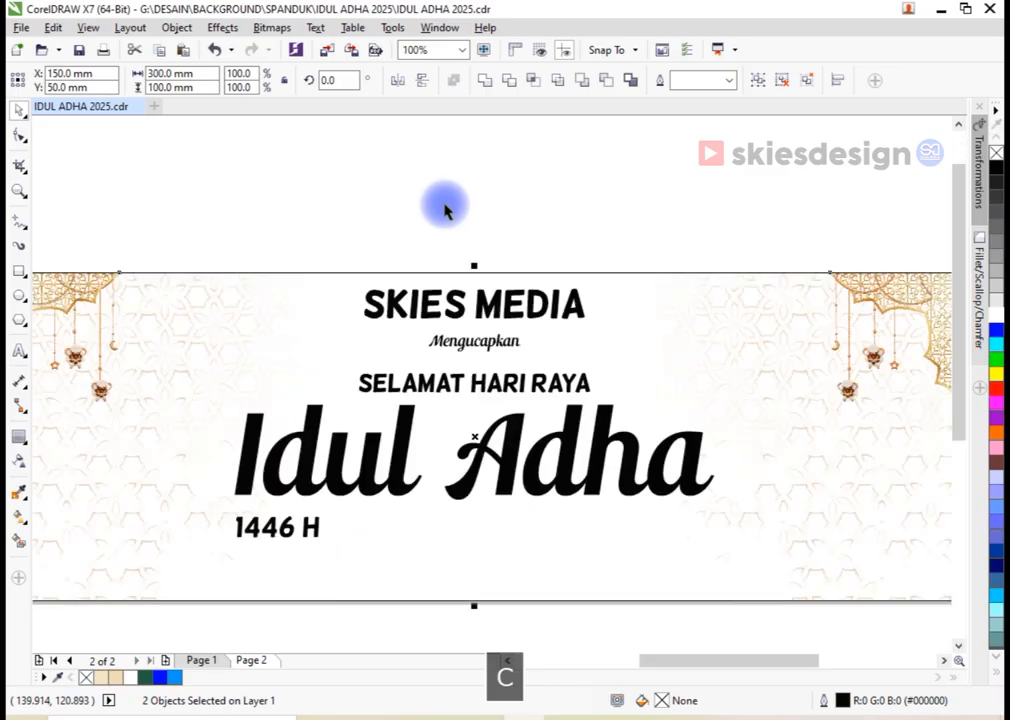
pyautogui.click(446, 203)
pyautogui.scroll(-2, 503, 222)
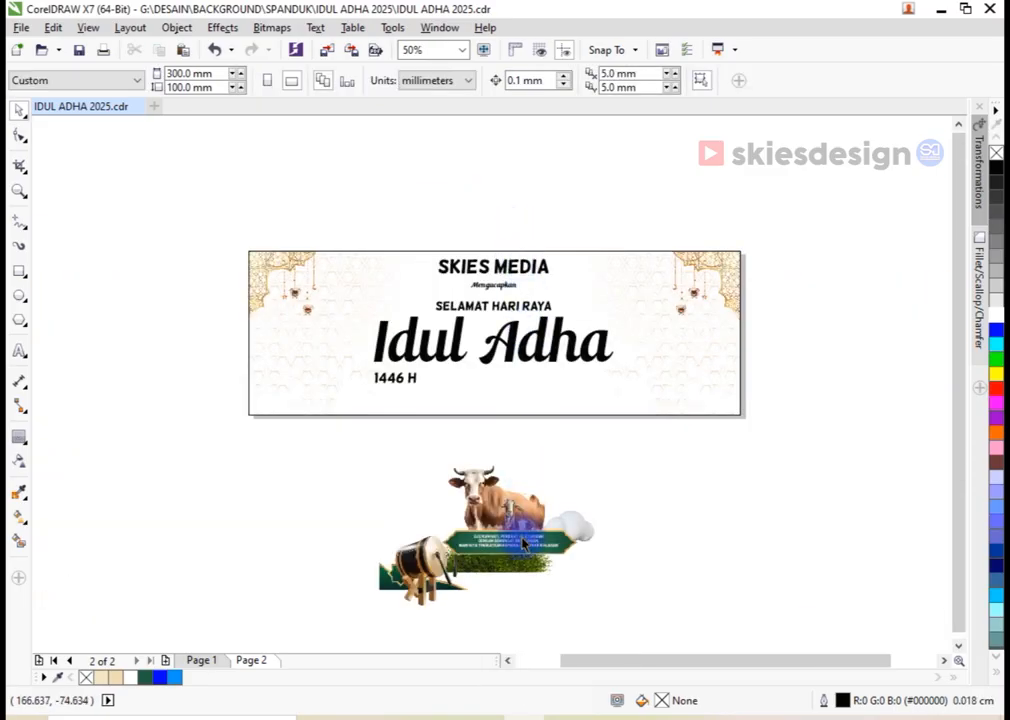
# Move the drum off the green corner shape and align that shape to the banner's bottom-left corner
pyautogui.moveTo(430, 556); pyautogui.dragTo(436, 503)
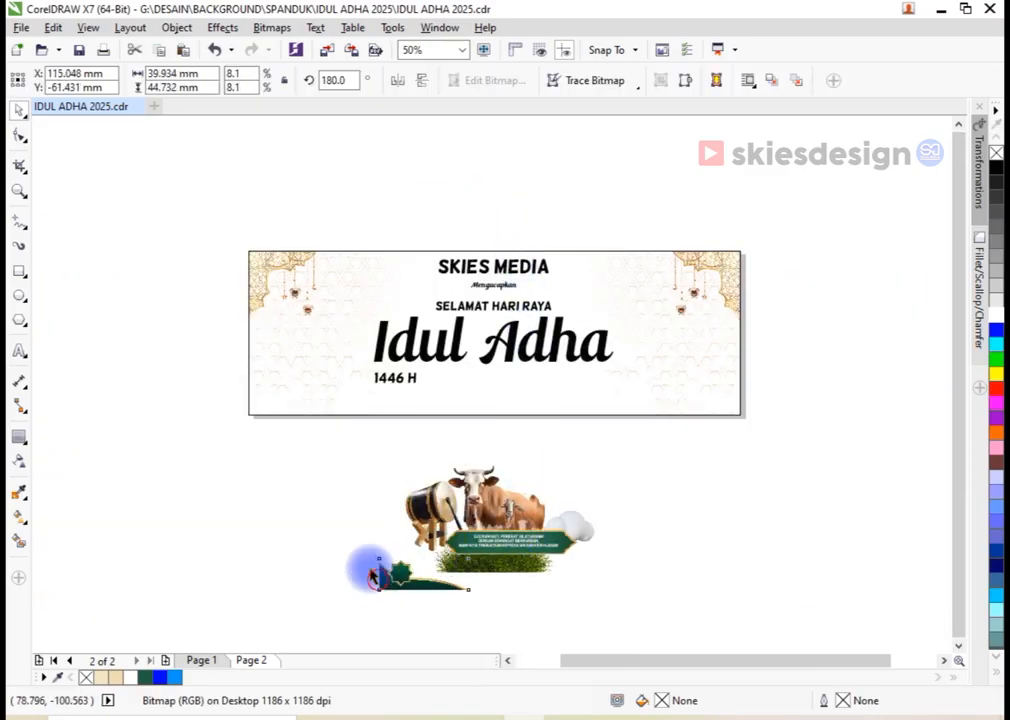
pyautogui.moveTo(390, 580); pyautogui.dragTo(281, 401)
pyautogui.scroll(1, 288, 401)
pyautogui.keyDown('shift'); pyautogui.click(293, 340); pyautogui.keyUp('shift')
pyautogui.press('b')
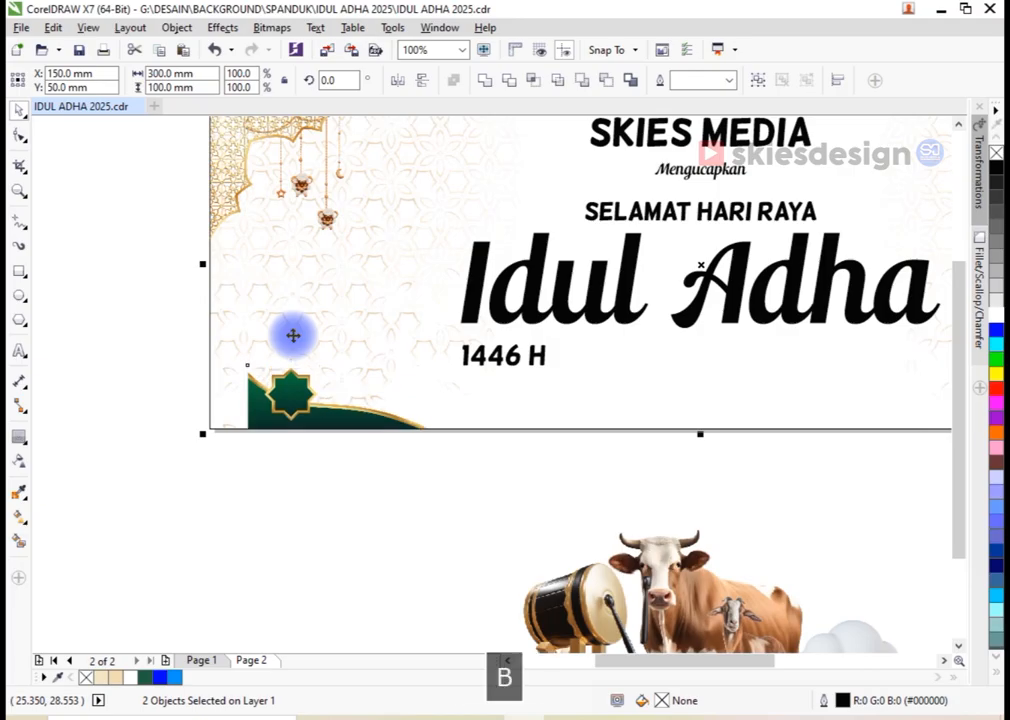
pyautogui.press('l')
# Enlarge the green corner shape from its outer corner to about twice its size
pyautogui.click(309, 441)
pyautogui.click(310, 428)
pyautogui.moveTo(394, 356); pyautogui.dragTo(567, 257)
# Place the grouped cow, goat and grass images over the banner's bottom-right corner
pyautogui.scroll(-1, 565, 257)
pyautogui.moveTo(485, 537); pyautogui.dragTo(742, 332)
pyautogui.scroll(1, 742, 332)
pyautogui.moveTo(686, 420); pyautogui.dragTo(683, 342)
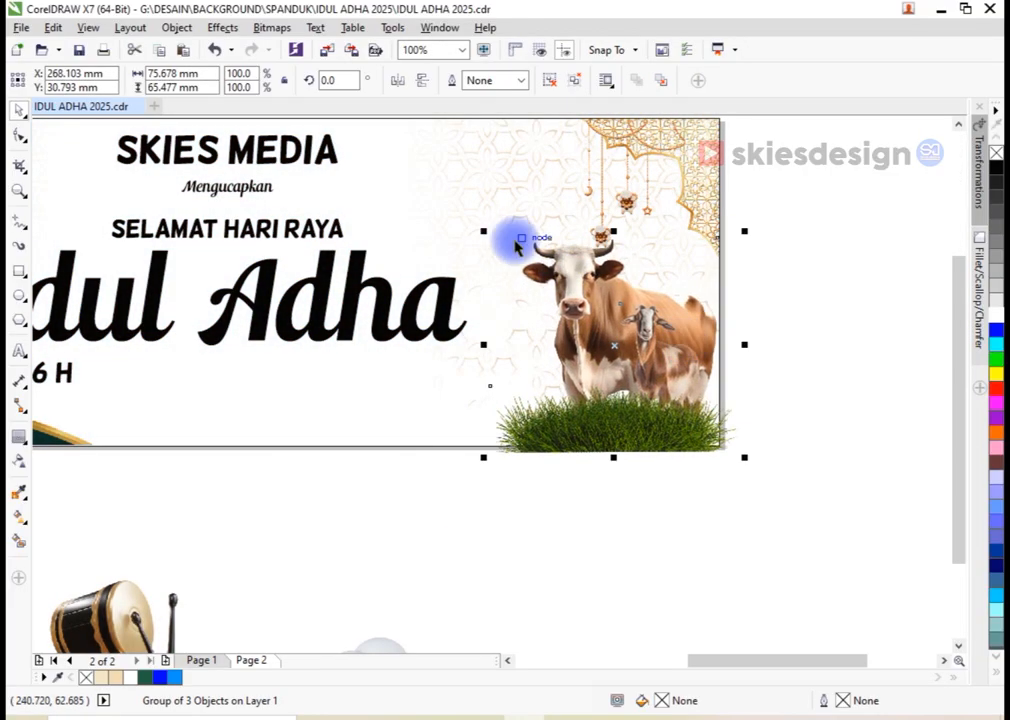
# Enlarge the cow, goat and grass group to about 77 × 67 mm and lower it slightly over the banner's bottom edge
pyautogui.moveTo(485, 228); pyautogui.dragTo(479, 222)
pyautogui.scroll(-1, 638, 322)
pyautogui.scroll(2, 667, 338)
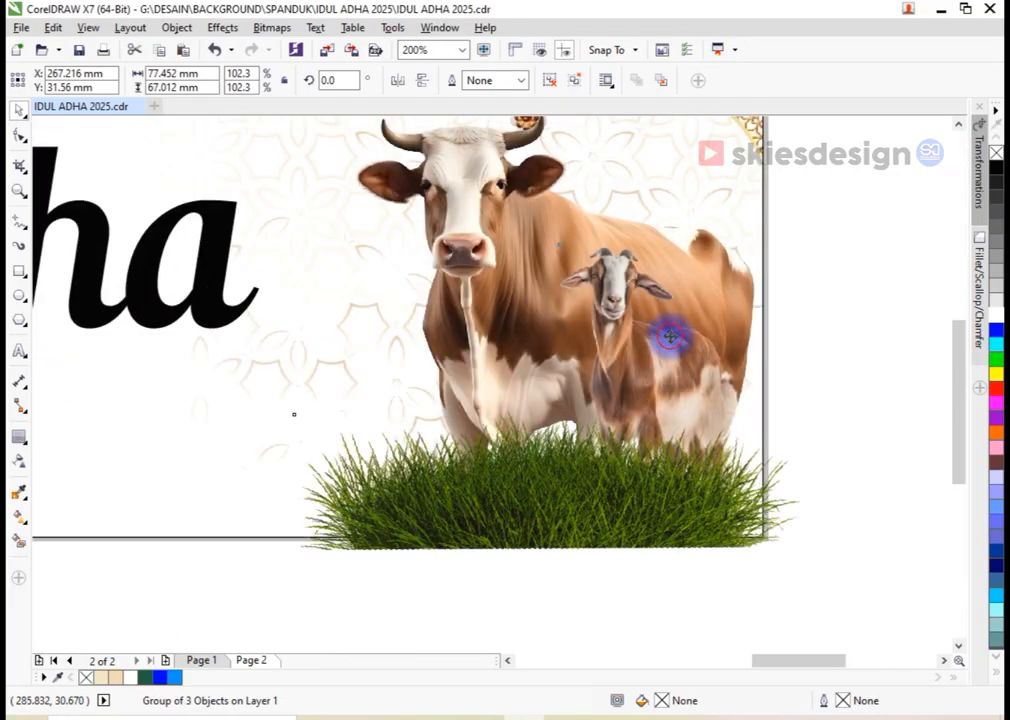
pyautogui.scroll(-2, 673, 345)
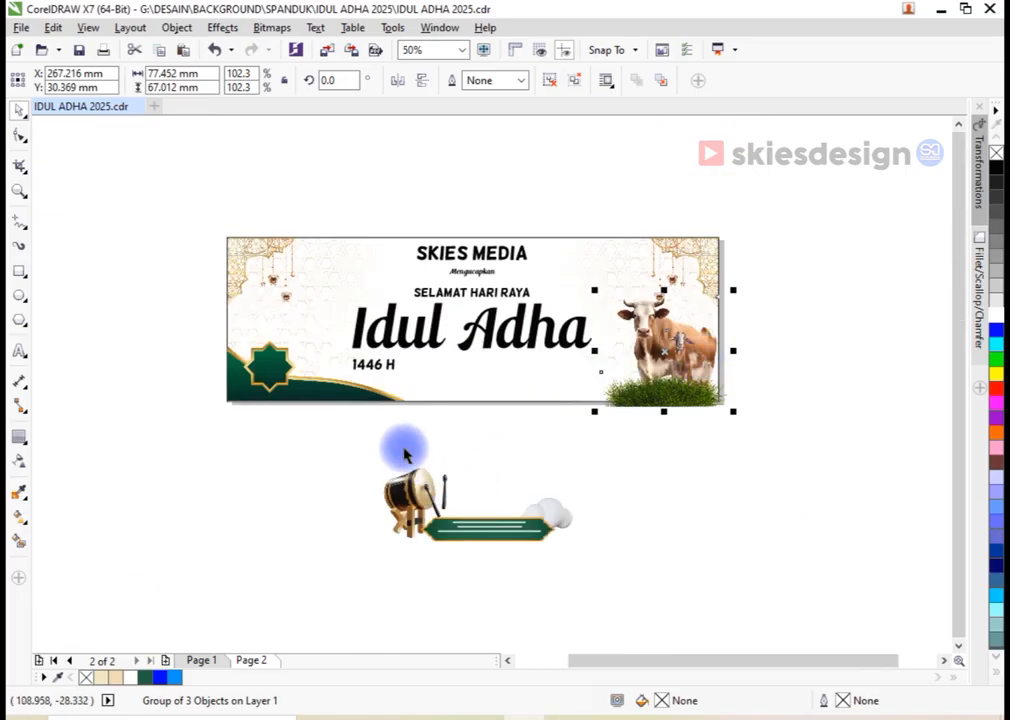
# Enlarge the green corner shape a little from its upper-right corner, keeping it anchored in the banner's bottom-left corner
pyautogui.click(390, 405)
pyautogui.scroll(1, 419, 311)
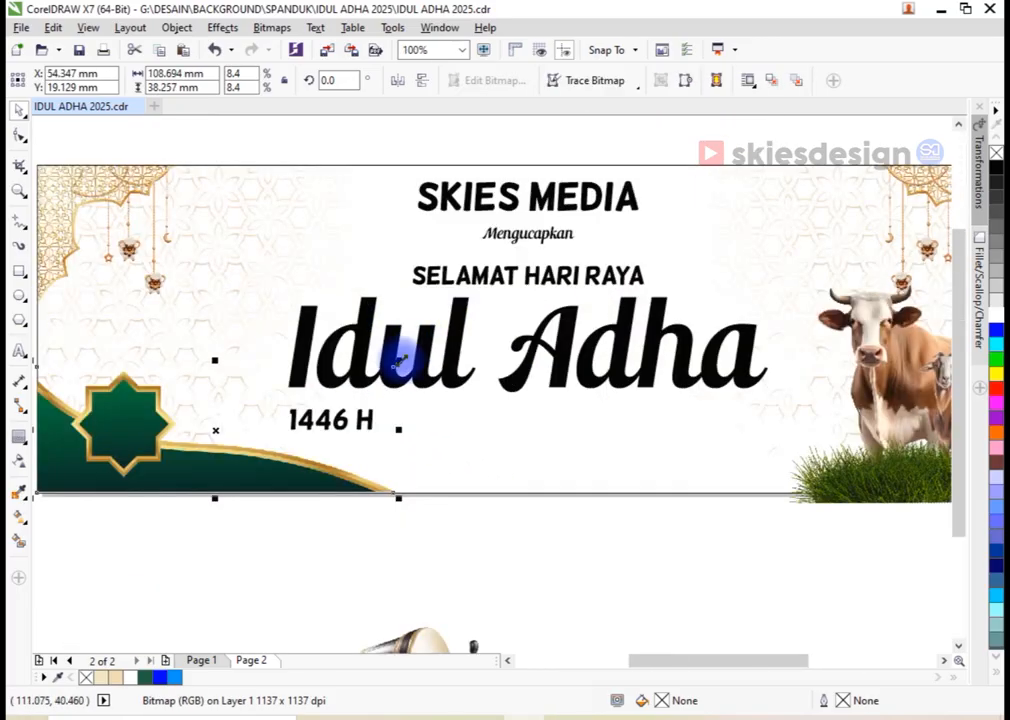
pyautogui.moveTo(398, 360); pyautogui.dragTo(442, 338)
pyautogui.scroll(-1, 445, 362)
# Place the drum over the green corner shape and enlarge it to about 47 × 52 mm
pyautogui.moveTo(437, 502); pyautogui.dragTo(278, 360)
pyautogui.scroll(1, 284, 364)
pyautogui.moveTo(340, 322); pyautogui.dragTo(365, 297)
pyautogui.scroll(-1, 283, 350)
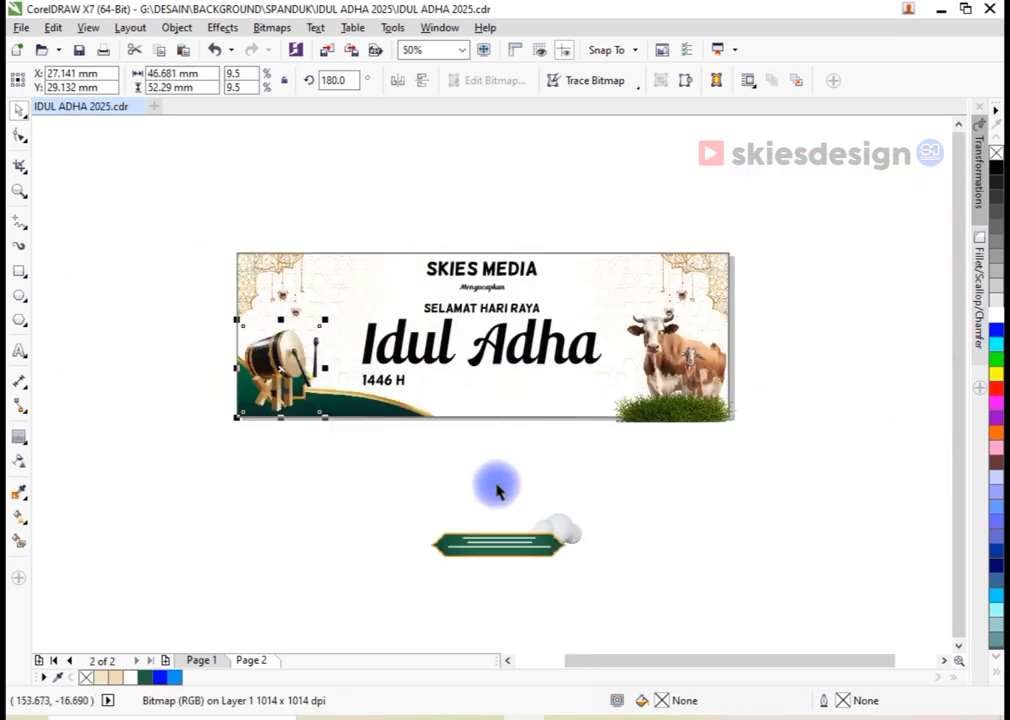
# Place the green message plaque below the "Idul Adha" text and scale it down to about 65 × 13 mm
pyautogui.moveTo(530, 543); pyautogui.dragTo(500, 388)
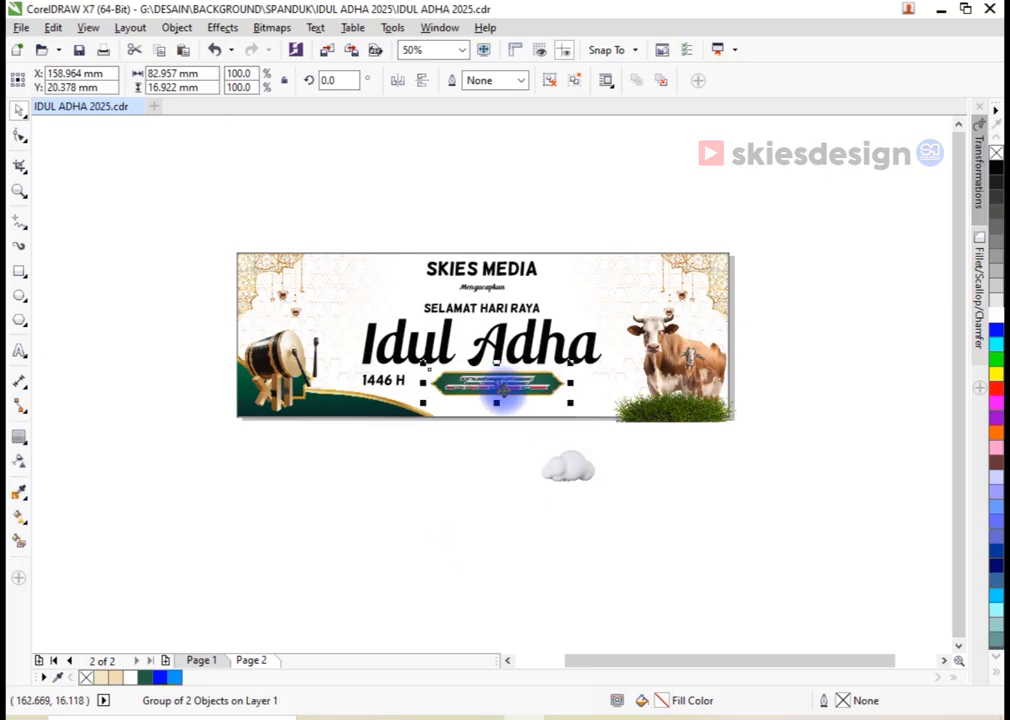
pyautogui.scroll(1, 500, 388)
pyautogui.scroll(1, 630, 362)
pyautogui.moveTo(635, 334); pyautogui.dragTo(575, 345)
pyautogui.scroll(-1, 584, 395)
# Centre the message plaque horizontally on the banner and lower it toward the banner's bottom edge
pyautogui.keyDown('shift'); pyautogui.click(615, 436); pyautogui.keyUp('shift')
pyautogui.press('c')
pyautogui.click(531, 494)
pyautogui.click(514, 402)
pyautogui.scroll(1, 510, 380)
pyautogui.moveTo(510, 380); pyautogui.dragTo(522, 425)
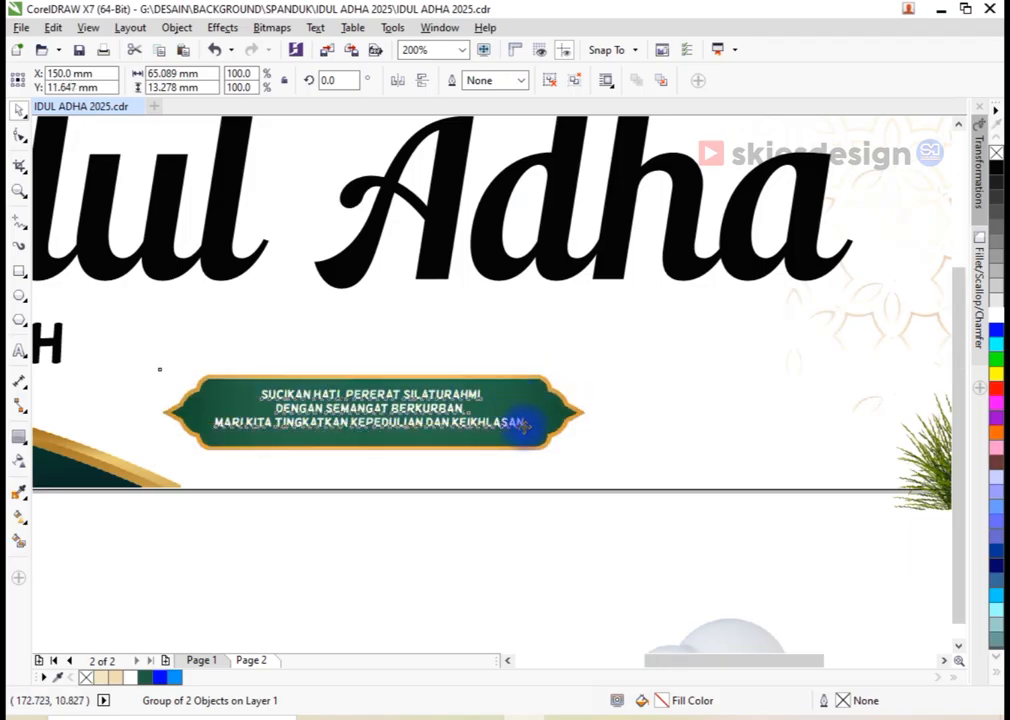
# Enlarge the "Idul Adha" text to about 164 × 32 mm and centre it horizontally on the banner
pyautogui.scroll(-1, 522, 425)
pyautogui.click(536, 352)
pyautogui.moveTo(694, 357); pyautogui.dragTo(753, 389)
pyautogui.keyDown('shift'); pyautogui.click(683, 408); pyautogui.keyUp('shift')
pyautogui.press('c')
pyautogui.click(571, 514)
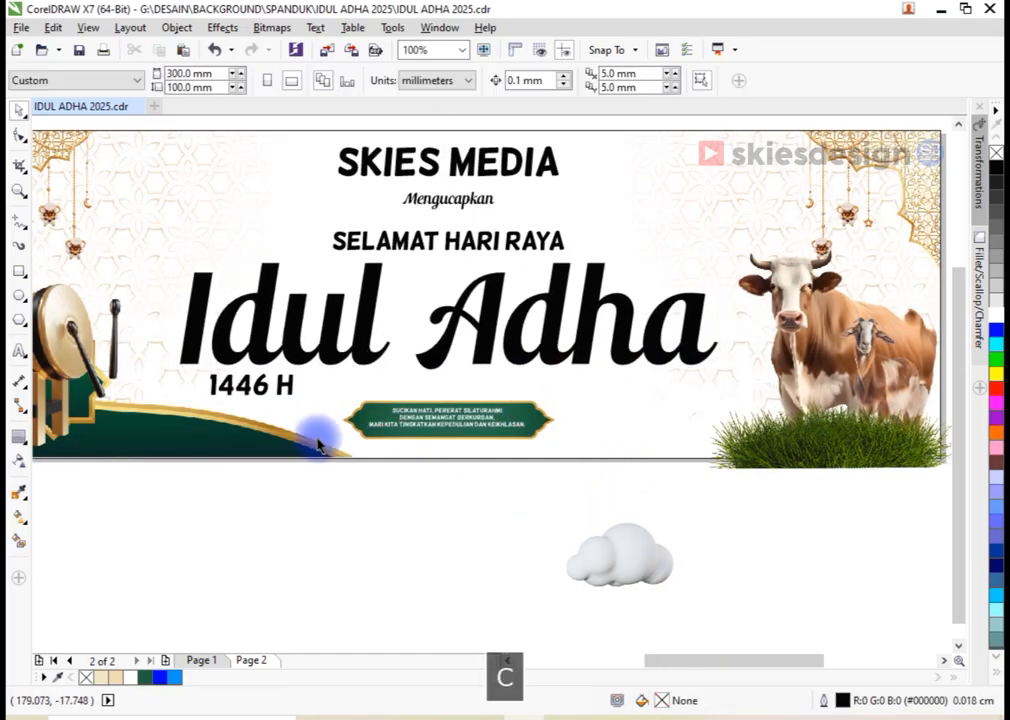
# Bring the "1446 H" text to the front and move it under the start of the "Idul Adha" text
pyautogui.moveTo(293, 390)
pyautogui.mouseDown()
pyautogui.moveTo(264, 383)
pyautogui.moveTo(275, 390)
pyautogui.mouseUp()
pyautogui.hotkey('ctrl', 'z')
pyautogui.moveTo(169, 505); pyautogui.dragTo(295, 358)
pyautogui.click(258, 392)
pyautogui.hotkey('shift', 'pageup')
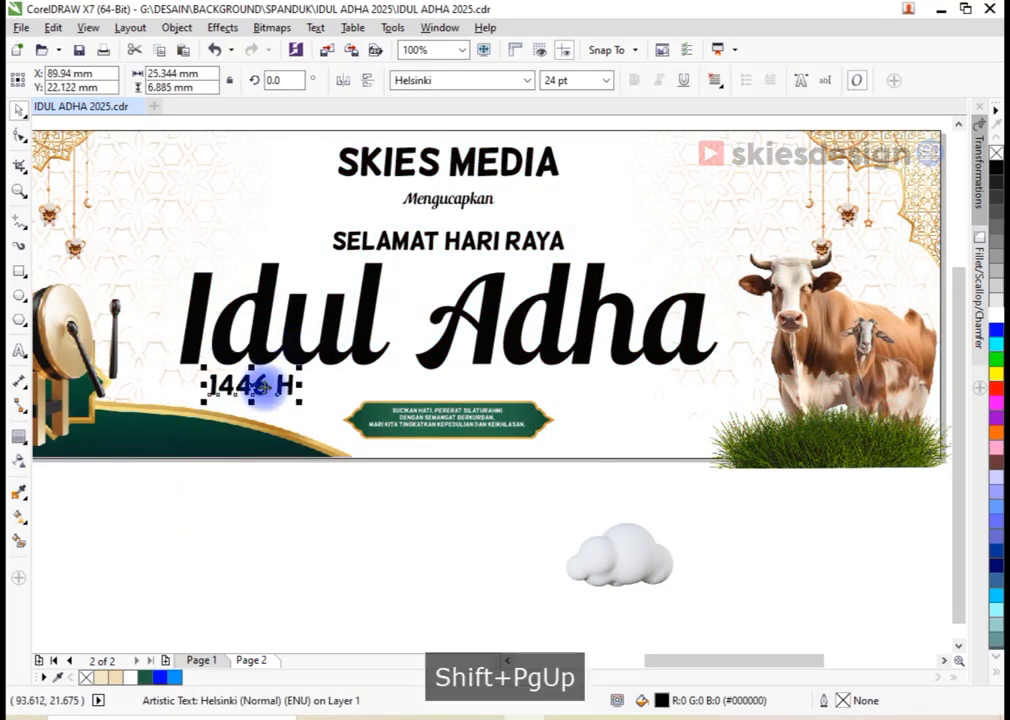
pyautogui.scroll(1, 190, 383)
pyautogui.moveTo(250, 383); pyautogui.dragTo(198, 379)
pyautogui.scroll(-1, 350, 378)
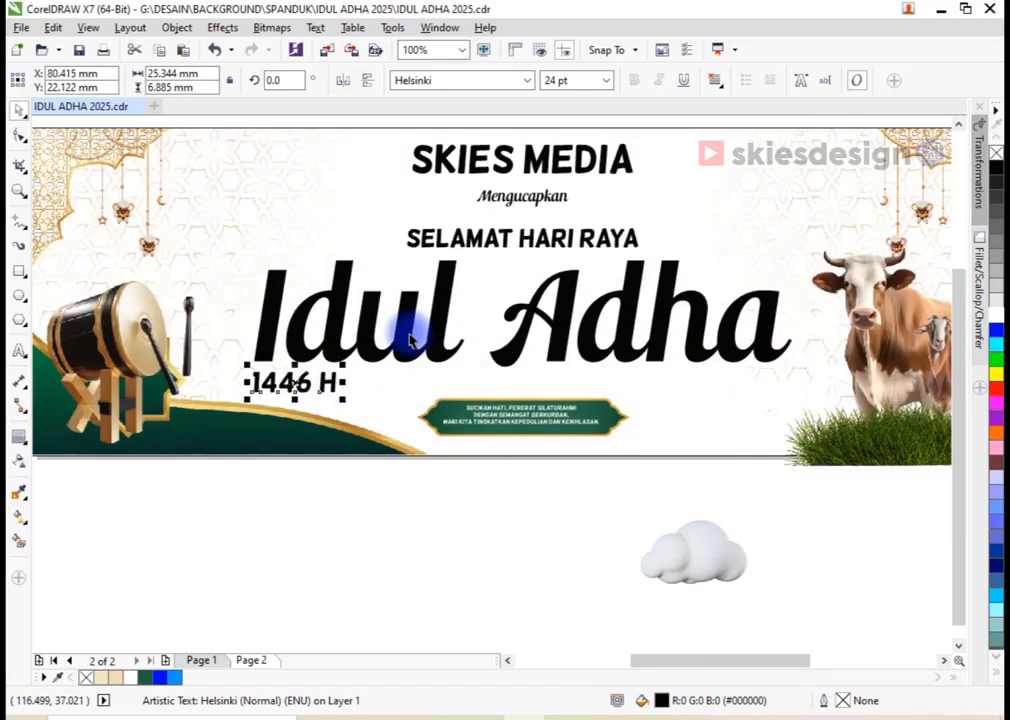
# Fill the "Idul Adha" text with the dark green #1B5D3E from the document palette
pyautogui.scroll(-1, 507, 298)
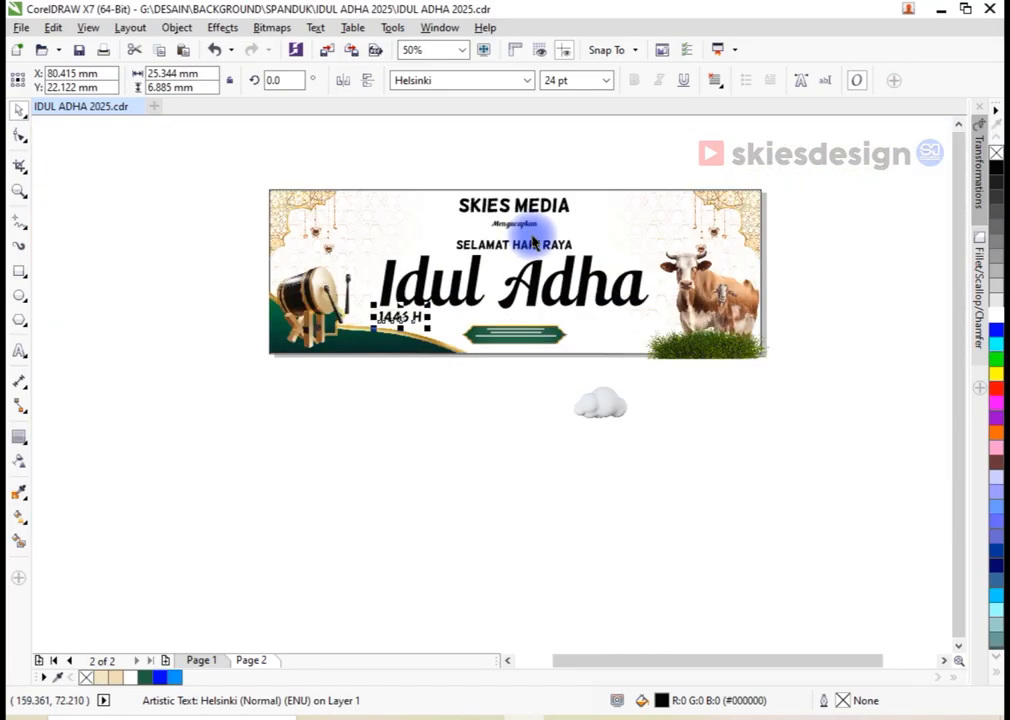
pyautogui.scroll(1, 534, 237)
pyautogui.click(545, 312)
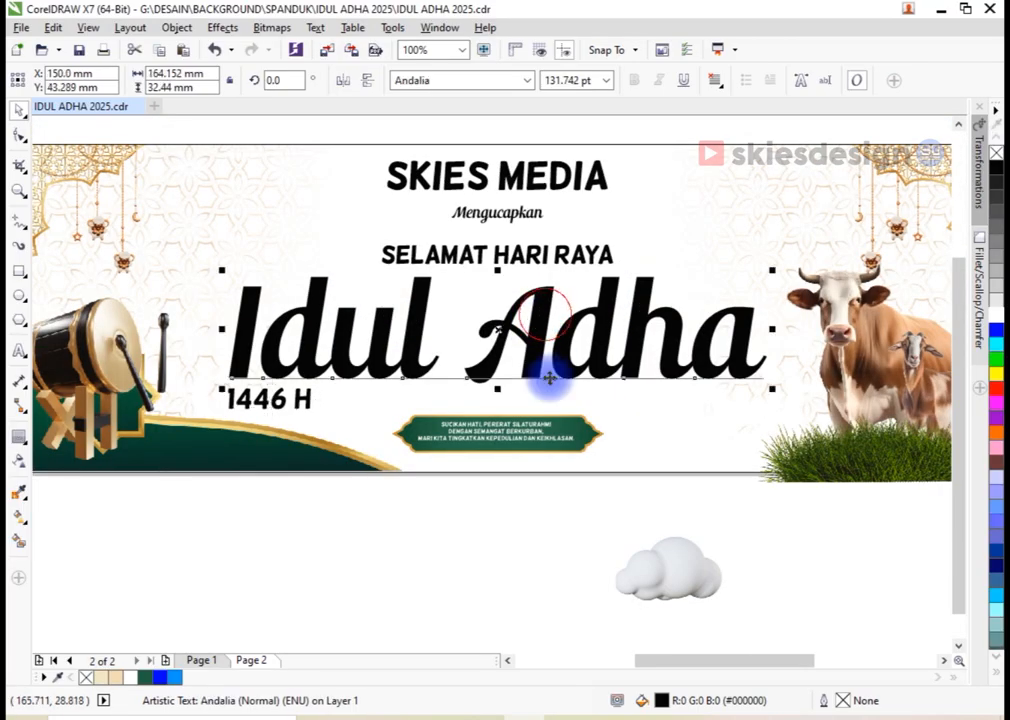
pyautogui.click(145, 677)
pyautogui.scroll(1, 535, 370)
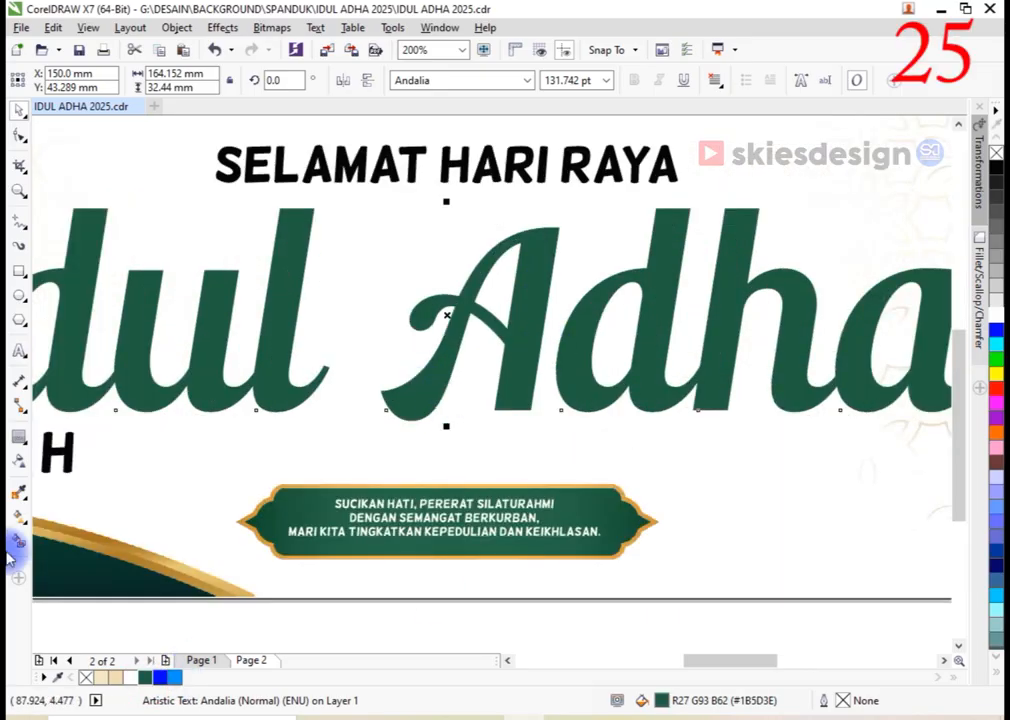
# Apply a top-to-bottom fountain fill to the "Idul Adha" text and set its lower colour to RGB 0, 82, 45 (#00522D)
pyautogui.moveTo(537, 238); pyautogui.dragTo(525, 397)
pyautogui.click(567, 395)
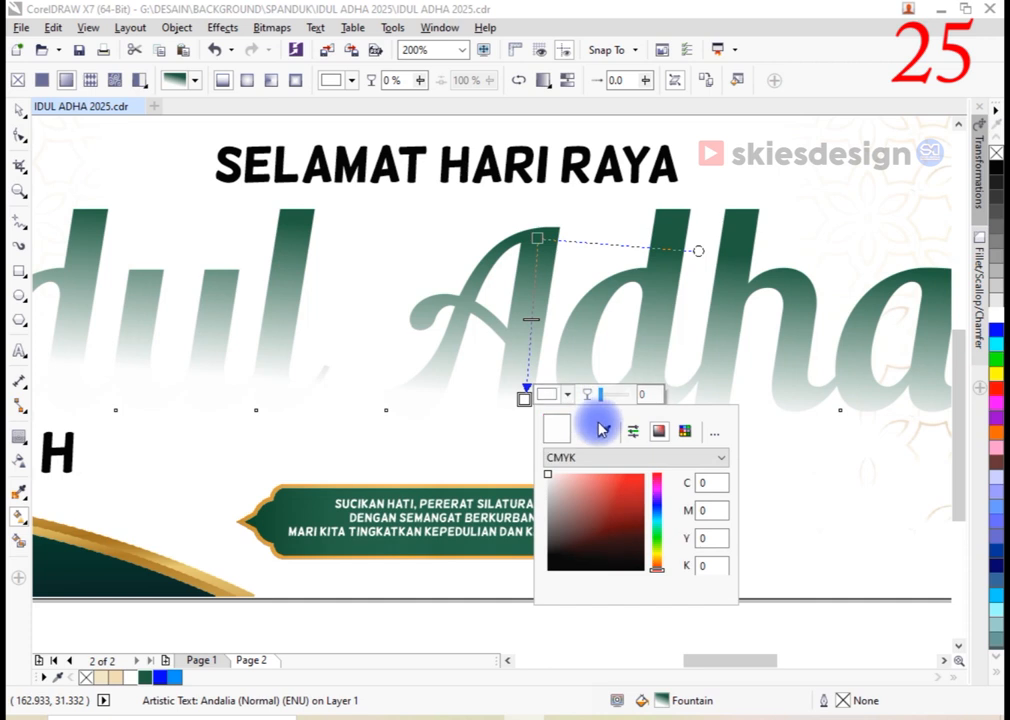
pyautogui.click(603, 431)
pyautogui.click(558, 232)
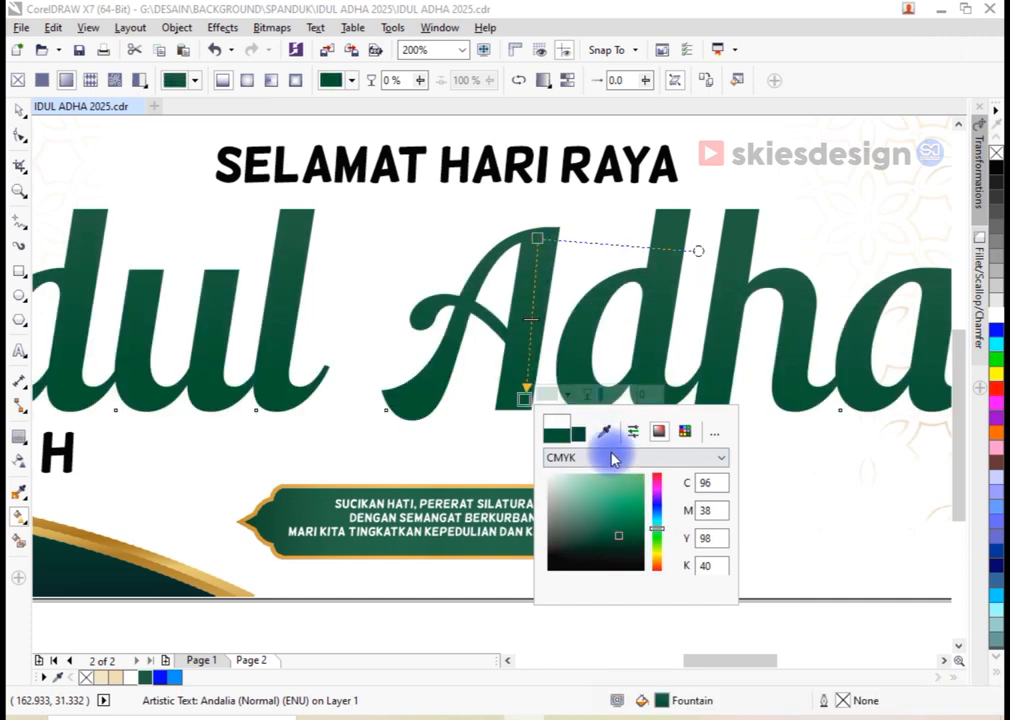
pyautogui.click(609, 458)
pyautogui.click(612, 500)
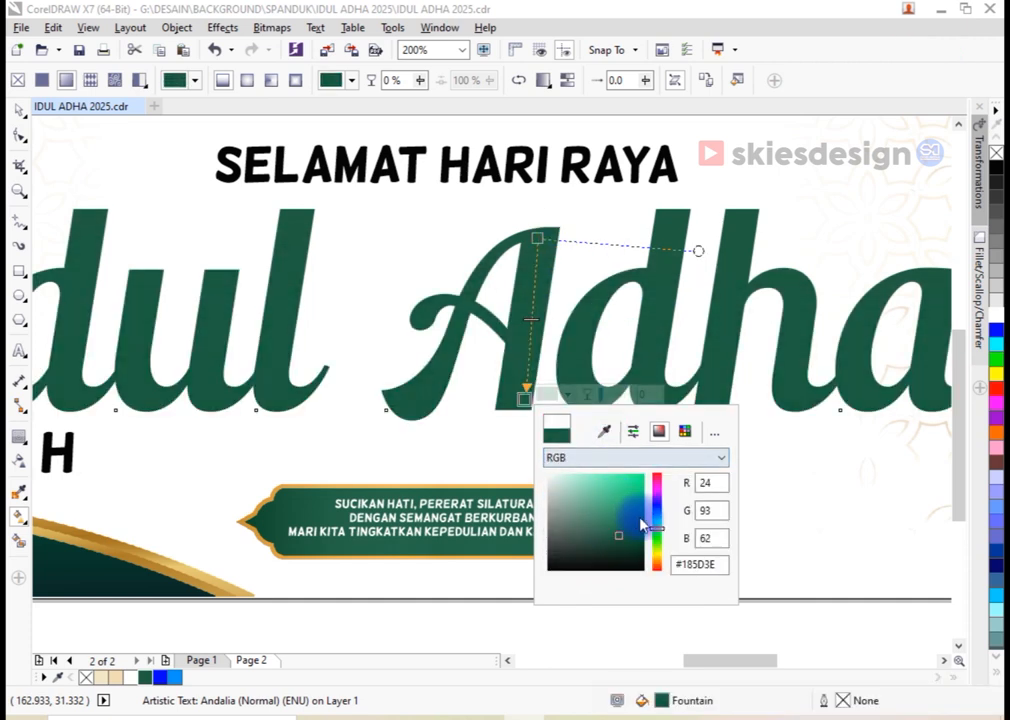
pyautogui.moveTo(647, 523)
pyautogui.mouseDown()
pyautogui.moveTo(638, 525)
pyautogui.moveTo(645, 546)
pyautogui.mouseUp()
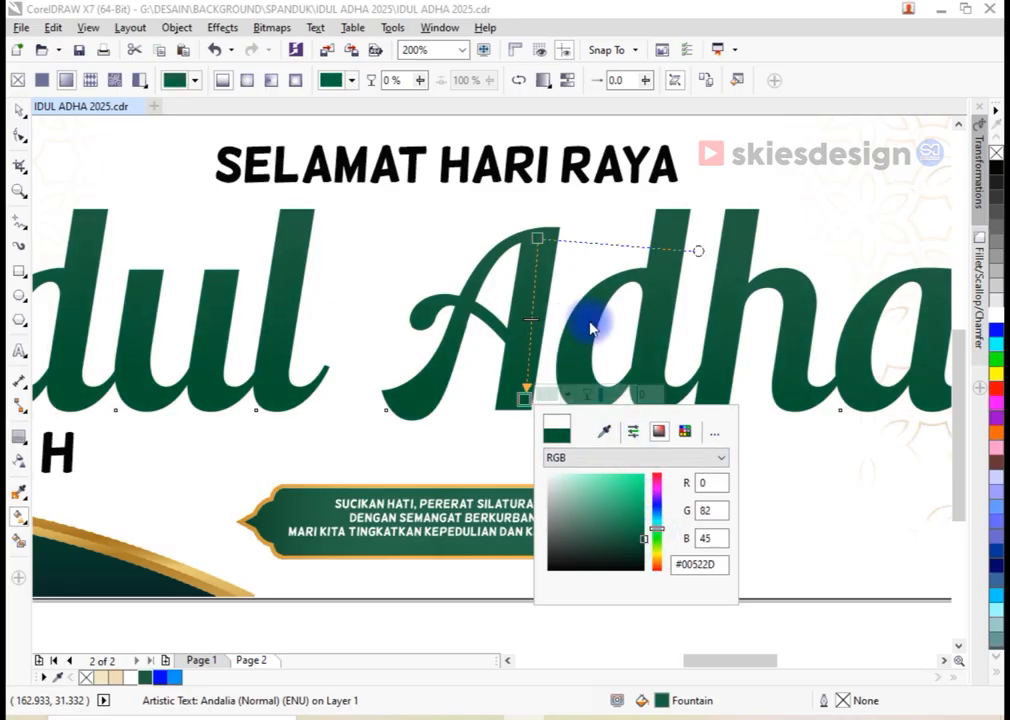
# Set the upper colour of the text's fountain fill to the brighter green RGB 2, 194, 105 (#02C269)
pyautogui.click(539, 237)
pyautogui.click(582, 240)
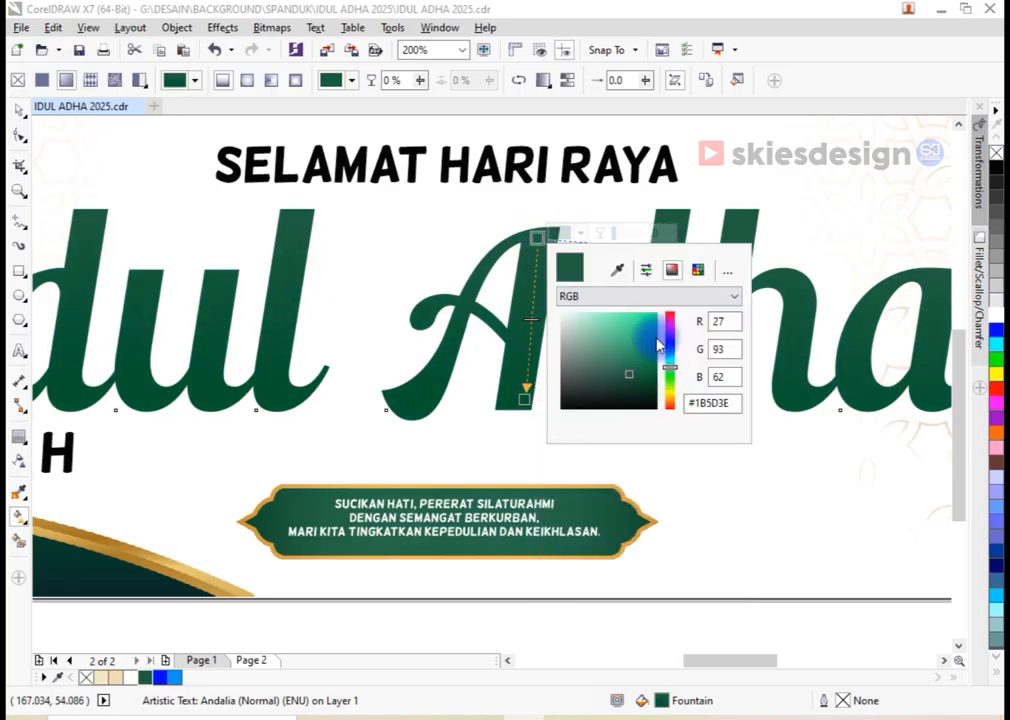
pyautogui.click(653, 346)
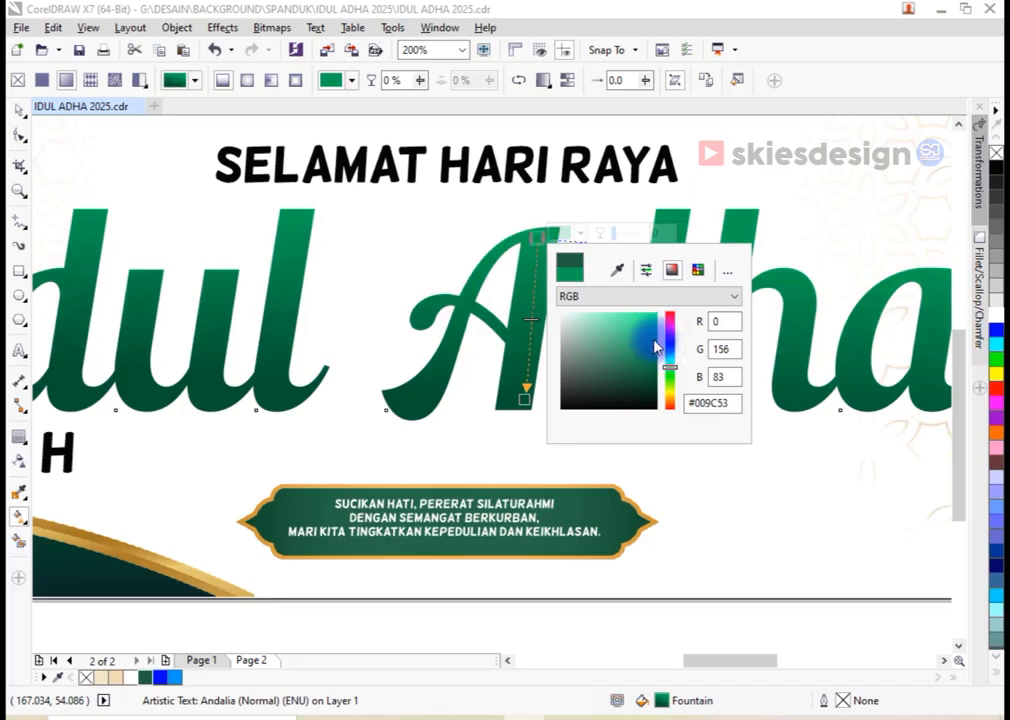
pyautogui.click(656, 337)
pyautogui.moveTo(653, 331); pyautogui.dragTo(660, 342)
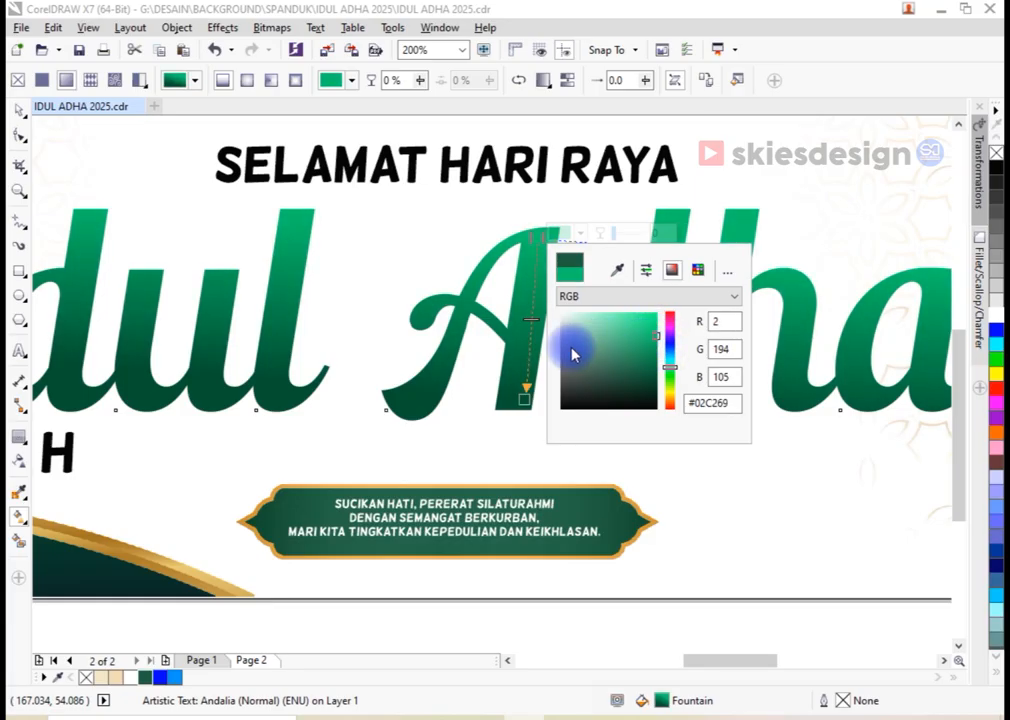
pyautogui.scroll(-2, 536, 372)
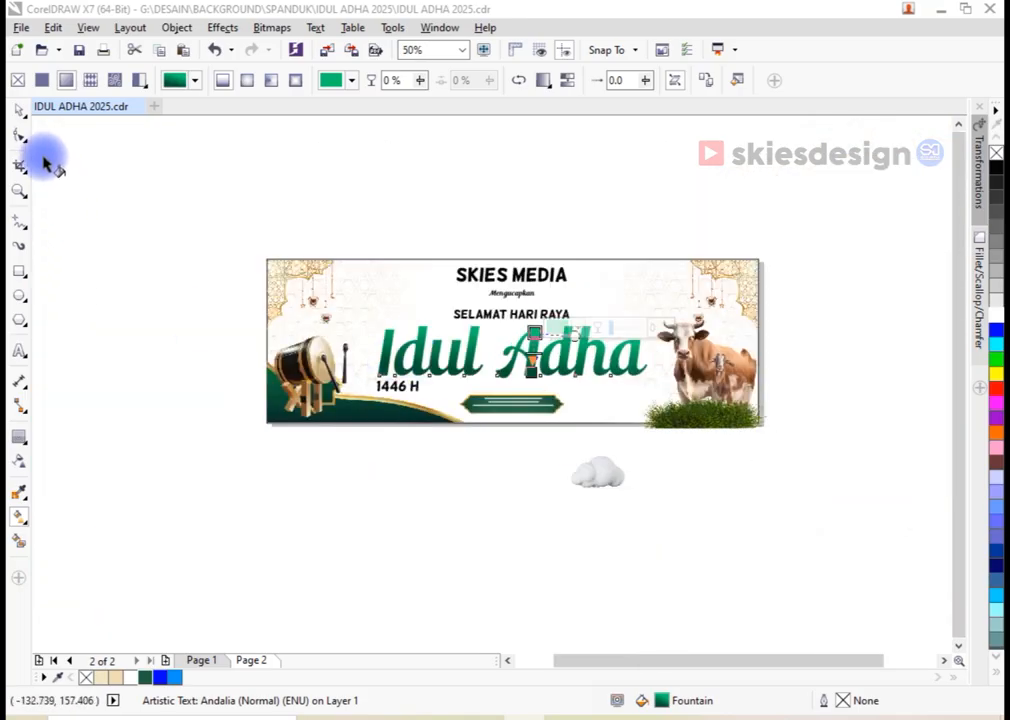
# Nudge the "SELAMAT HARI RAYA" and "Idul Adha" texts slightly upward to tighten the line spacing
pyautogui.click(20, 110)
pyautogui.scroll(2, 545, 328)
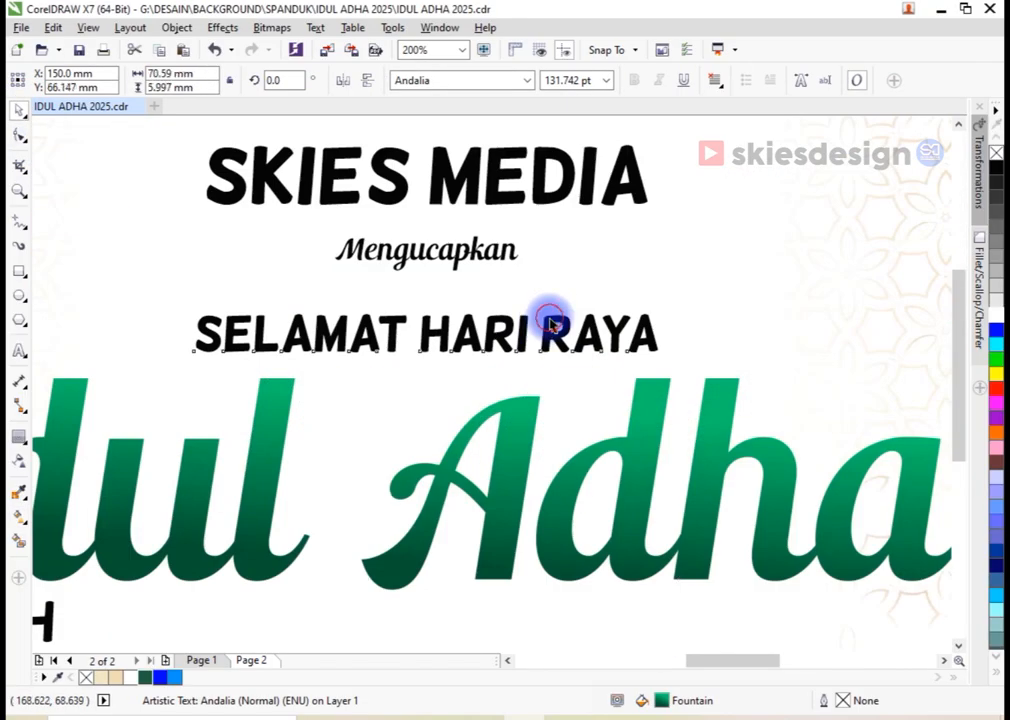
pyautogui.click(551, 323)
pyautogui.scroll(-1, 537, 320)
pyautogui.click(534, 342)
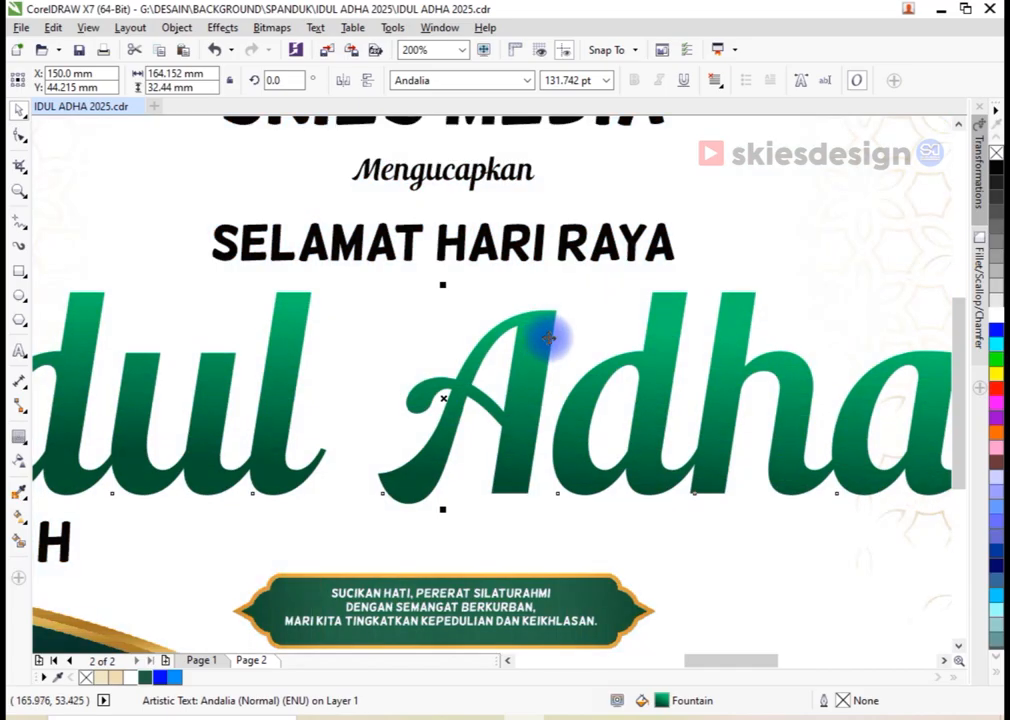
# Add a one-step outside contour with an offset of about 2.1 mm to the "Idul Adha" text
pyautogui.scroll(-1, 560, 372)
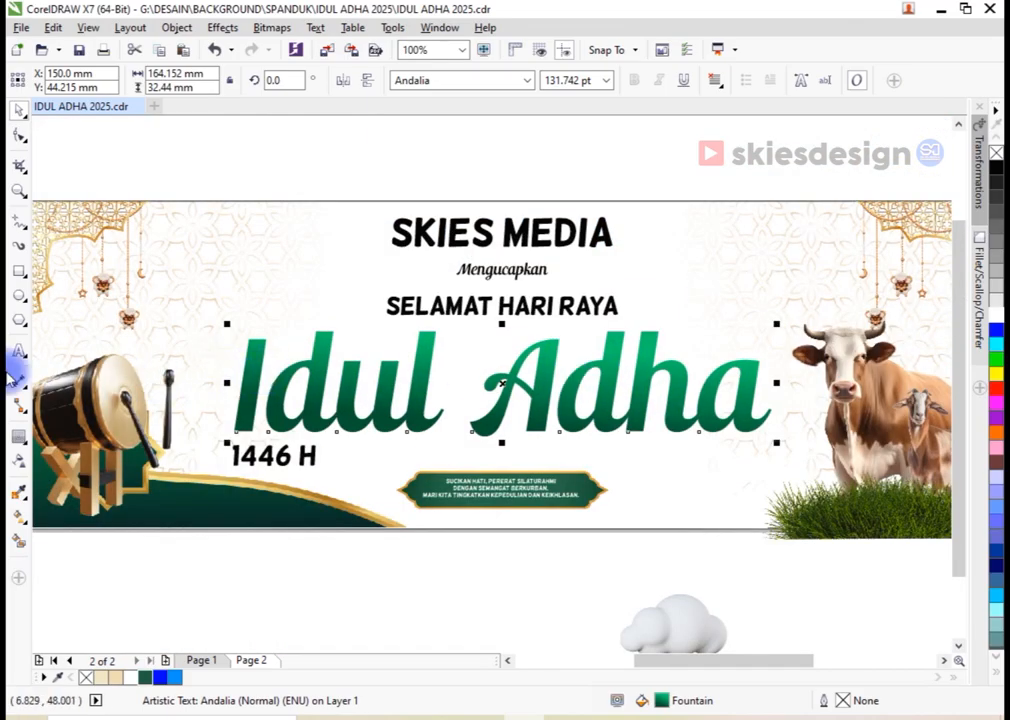
pyautogui.scroll(2, 250, 355)
pyautogui.moveTo(262, 310); pyautogui.dragTo(204, 226)
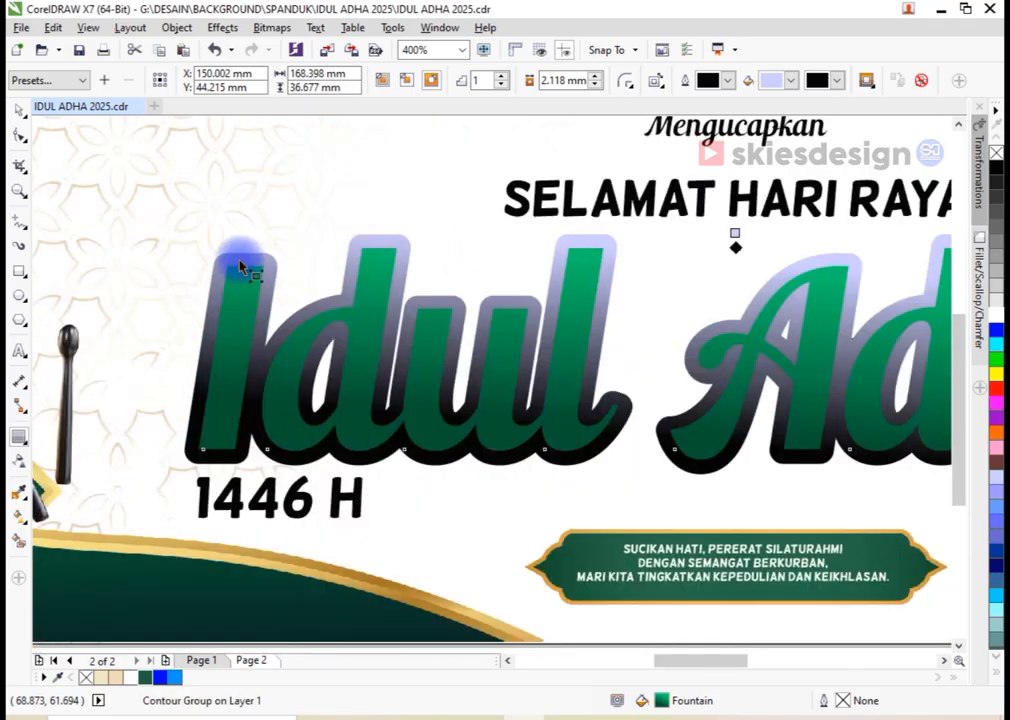
# Break the contour apart from the "Idul Adha" text and fill the separated contour shape with white
pyautogui.rightClick(590, 248)
pyautogui.click(612, 268)
pyautogui.press('space')
pyautogui.click(511, 244)
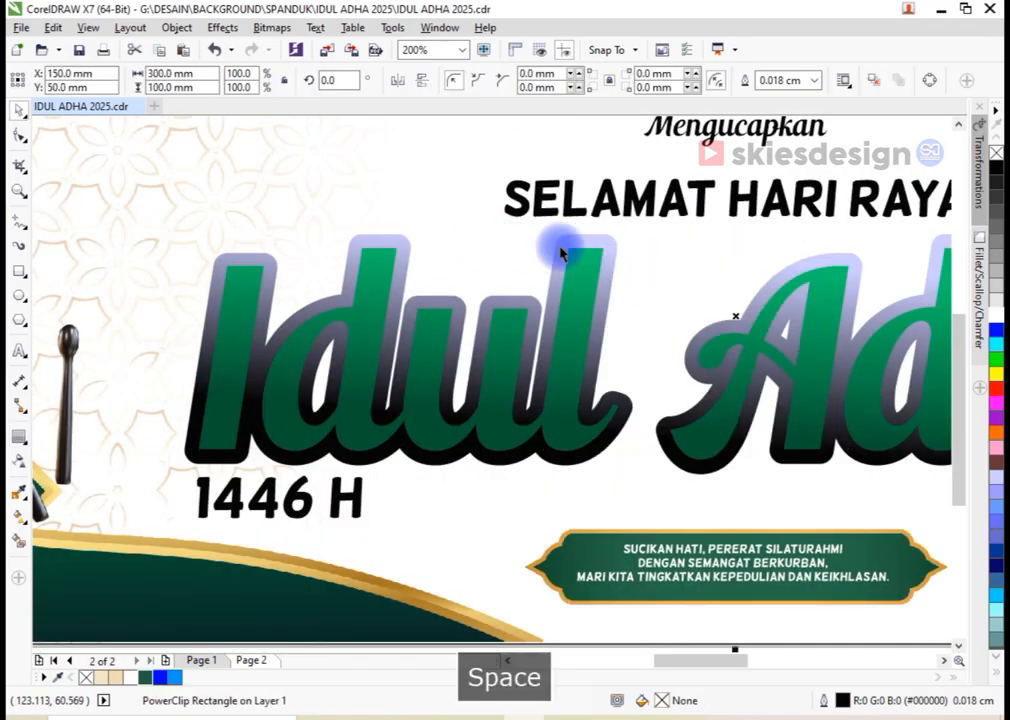
pyautogui.click(561, 247)
pyautogui.click(998, 318)
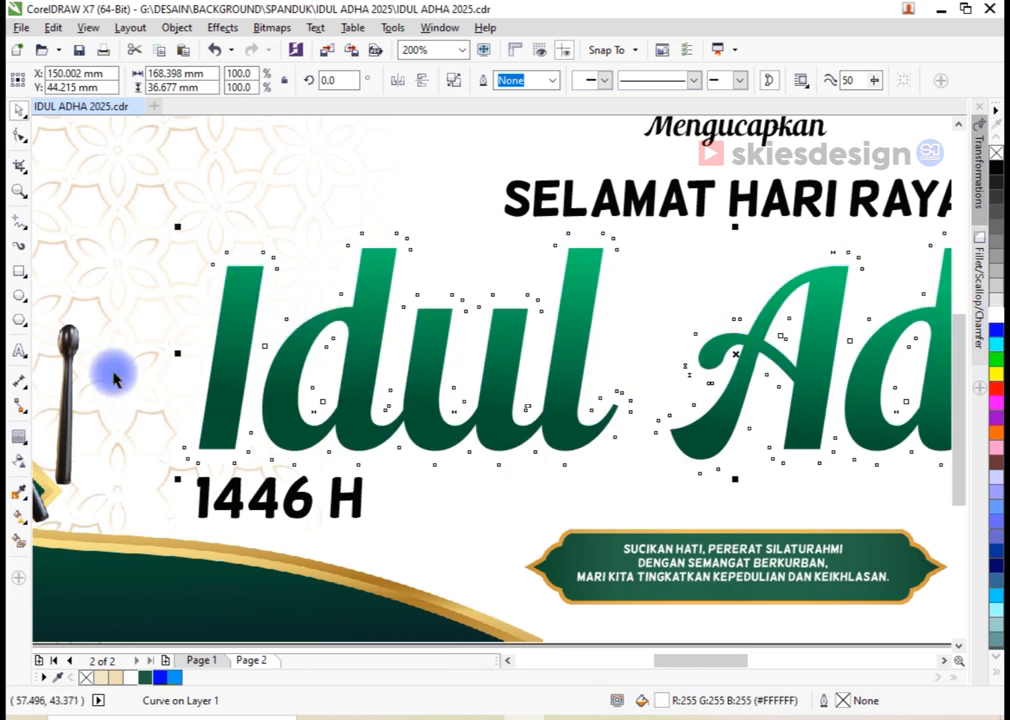
# Apply the Flat Top Left drop shadow preset to the white contour and shorten its offset to about -2.35 × 1.98 mm
pyautogui.click(25, 437)
pyautogui.click(40, 436)
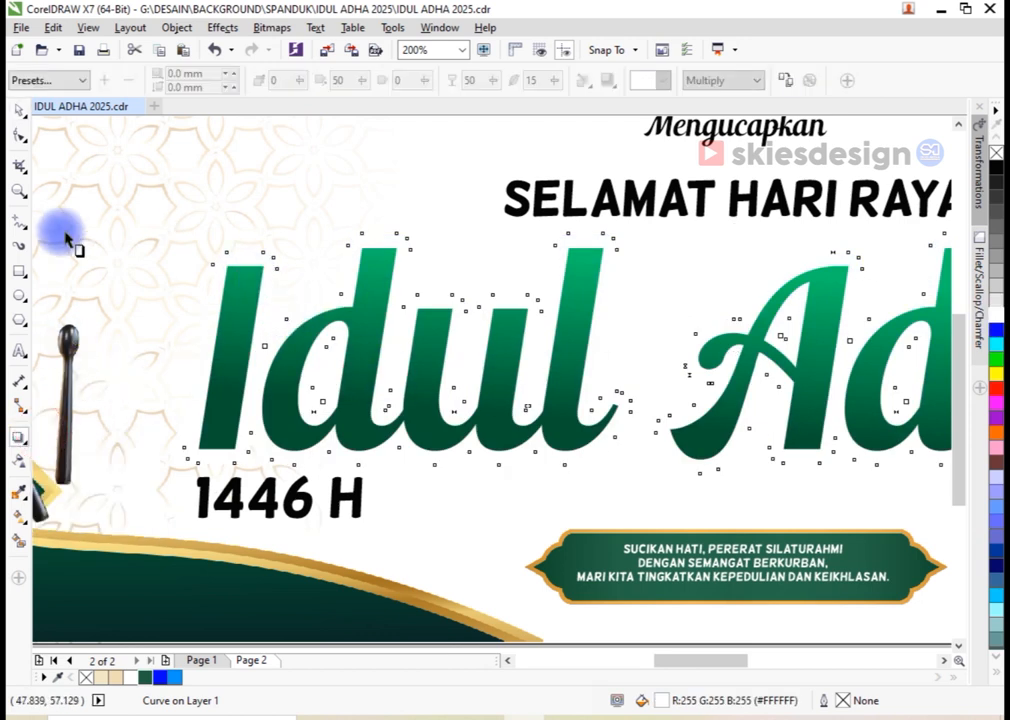
pyautogui.click(50, 80)
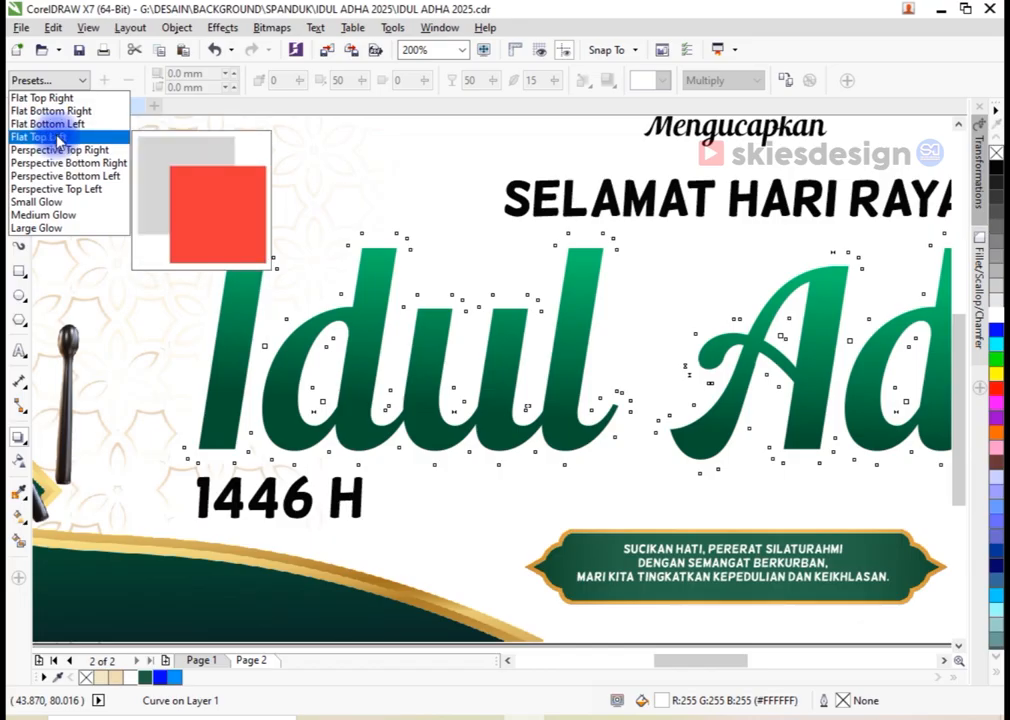
pyautogui.click(40, 136)
pyautogui.moveTo(478, 120); pyautogui.dragTo(578, 218)
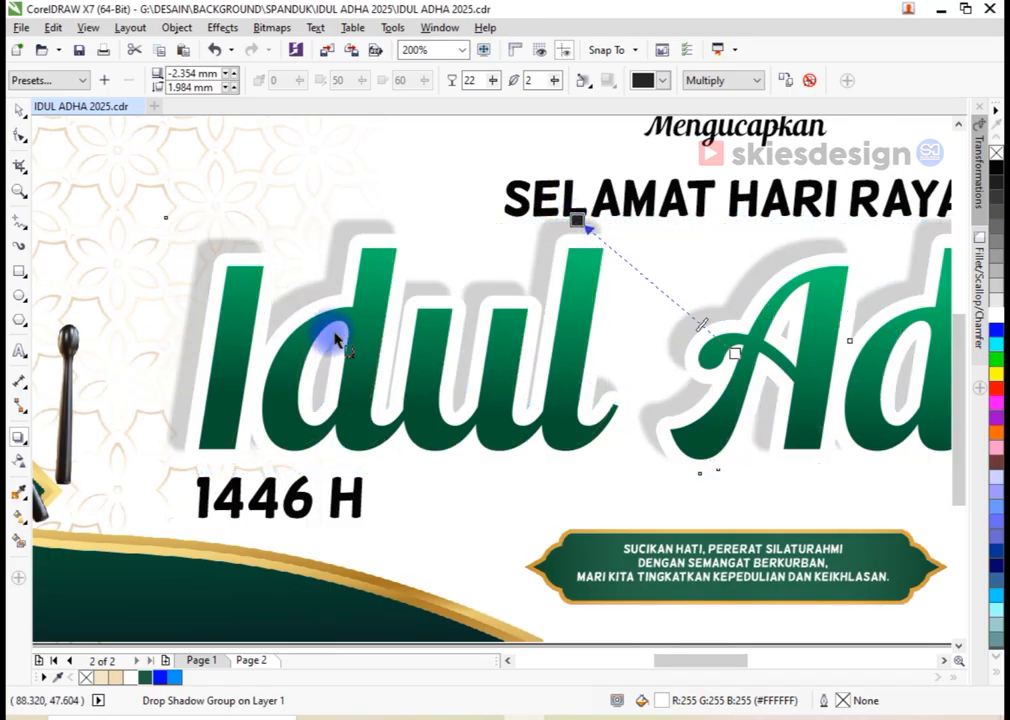
# Set the drop shadow's opacity to 12 and pull its offset in to about -1.25 × 1.13 mm
pyautogui.scroll(-3, 624, 300)
pyautogui.scroll(4, 507, 331)
pyautogui.moveTo(492, 92); pyautogui.dragTo(485, 90)
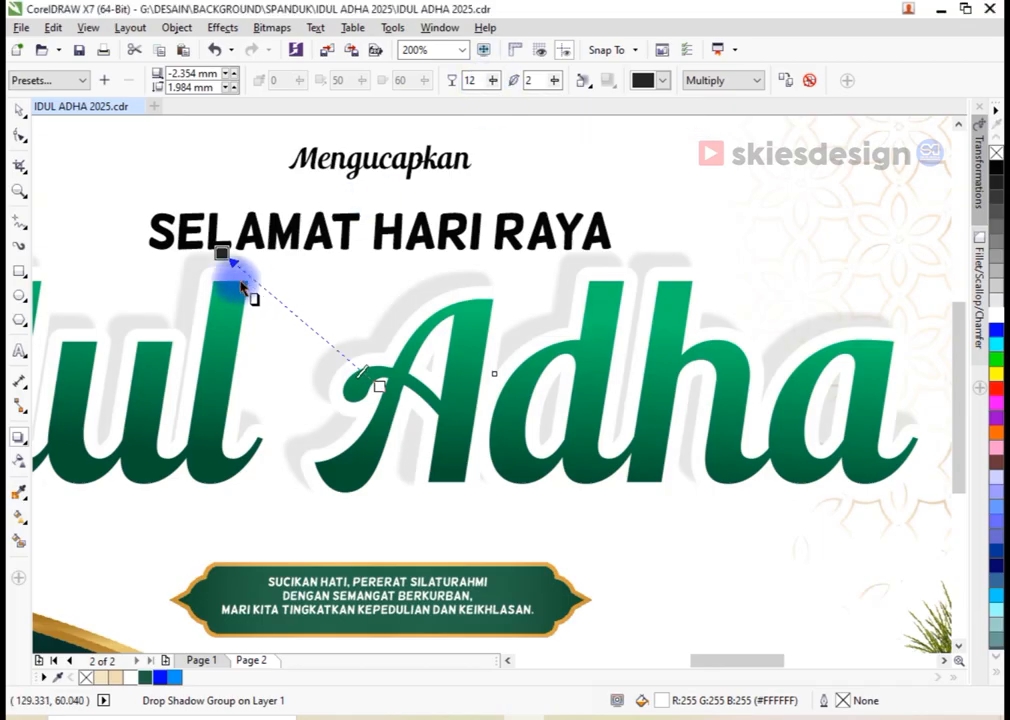
pyautogui.scroll(2, 222, 249)
pyautogui.moveTo(244, 240); pyautogui.dragTo(254, 256)
pyautogui.scroll(-3, 467, 380)
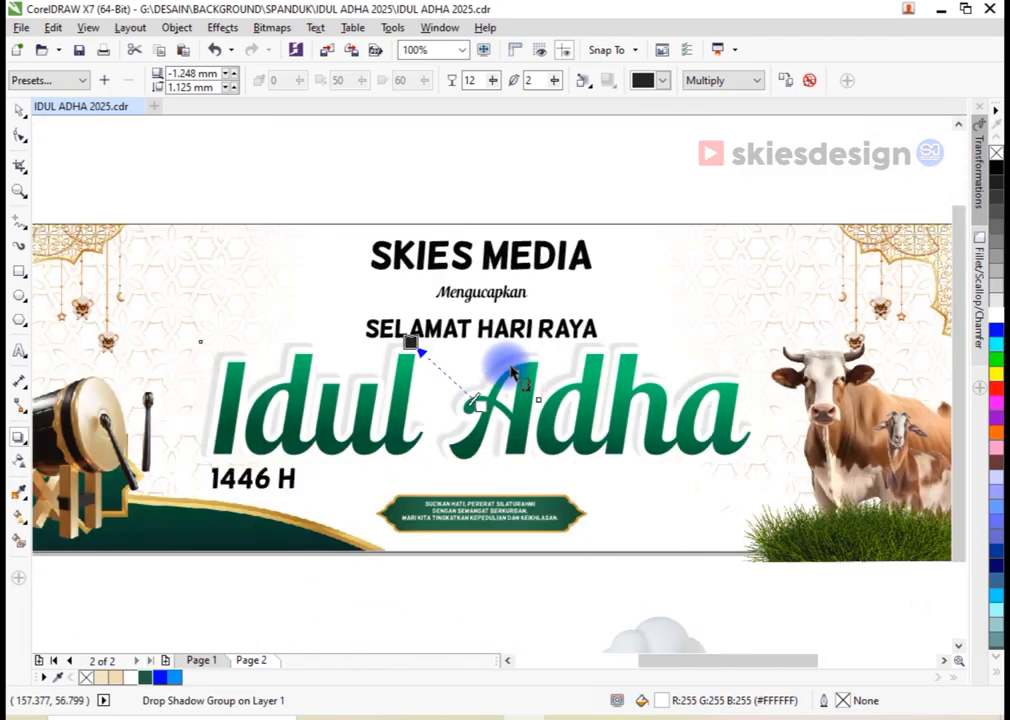
# Set the opacity of the white contour's drop shadow to 20
pyautogui.click(472, 82)
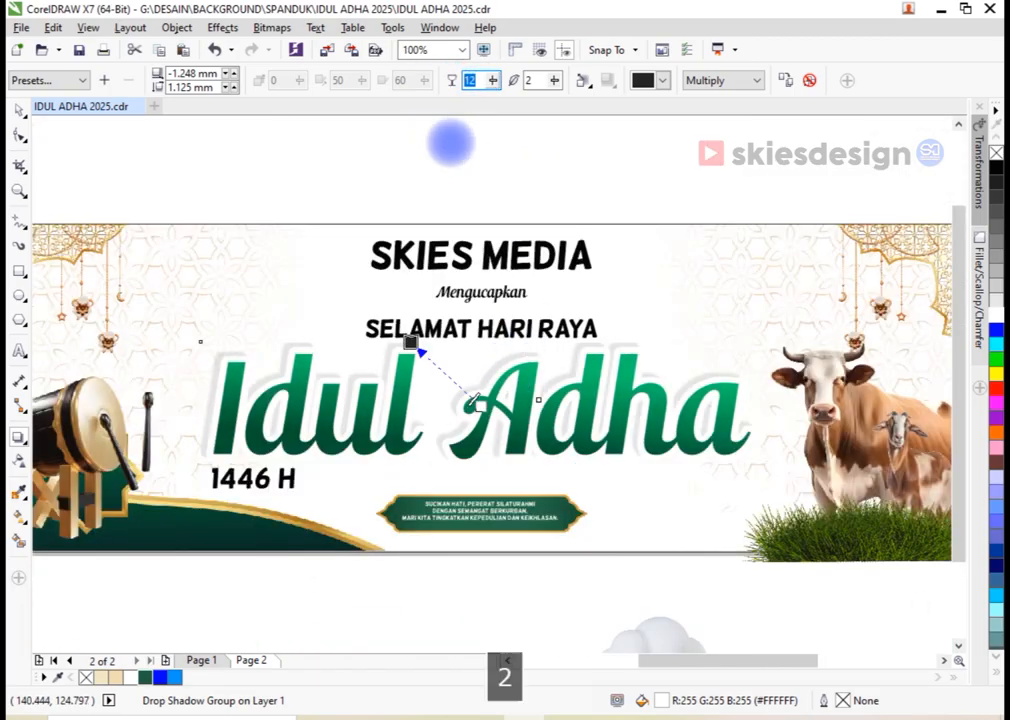
pyautogui.write('20')
pyautogui.press('Return')
pyautogui.click(388, 151)
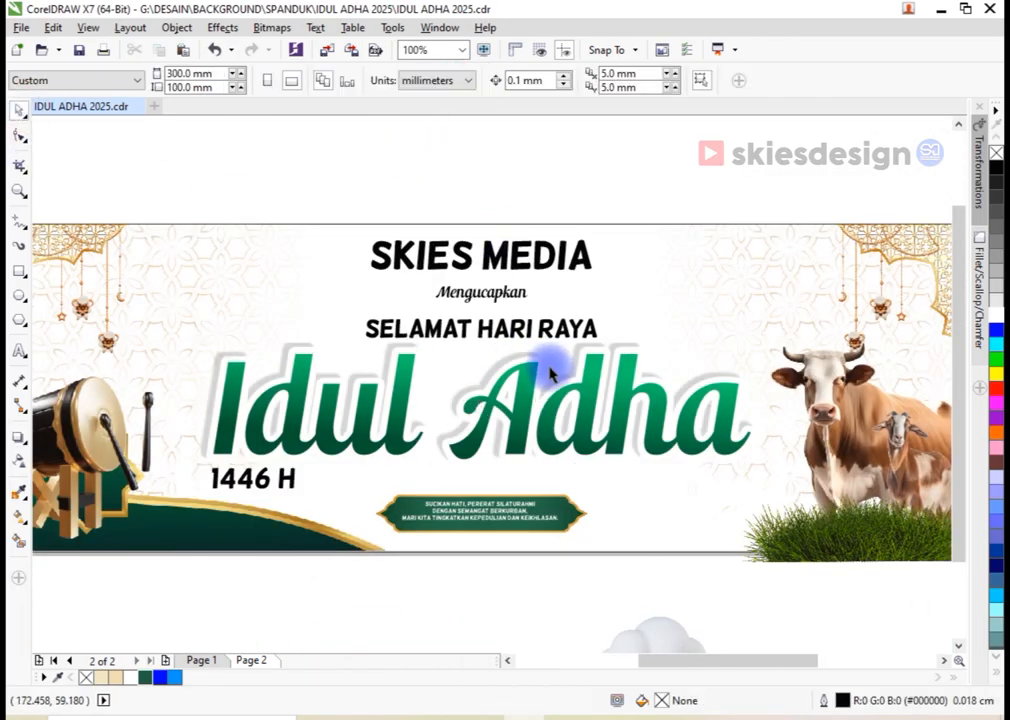
# Add a one-step inside contour with a 0.461 mm offset to the "Idul Adha" text and break the contour group apart
pyautogui.scroll(2, 548, 376)
pyautogui.click(512, 339)
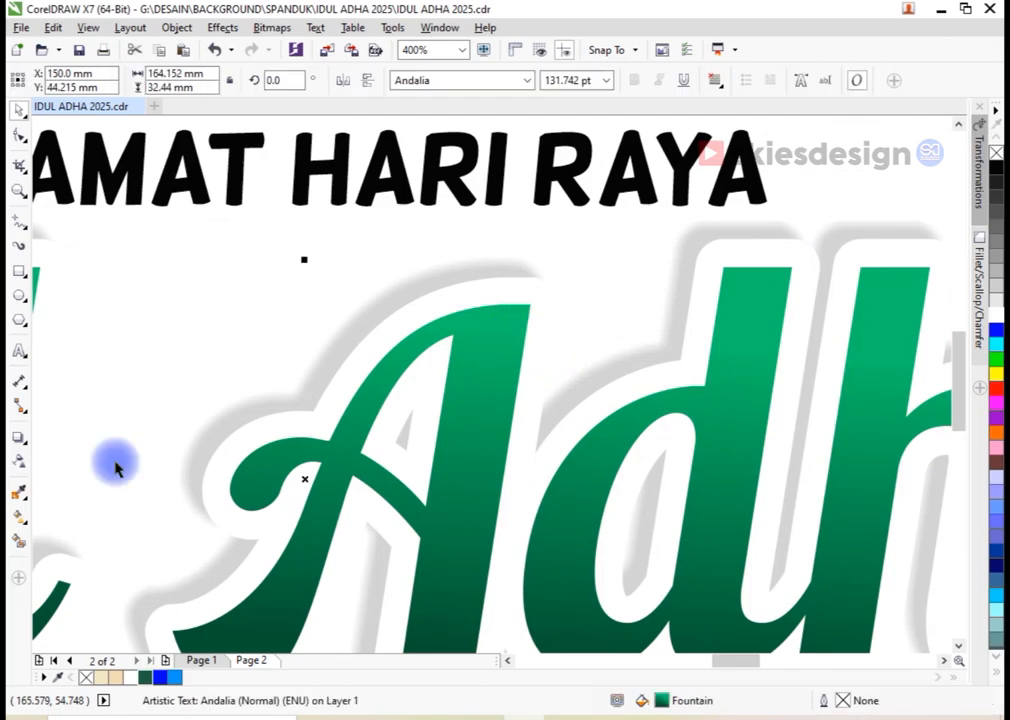
pyautogui.click(28, 447)
pyautogui.click(63, 453)
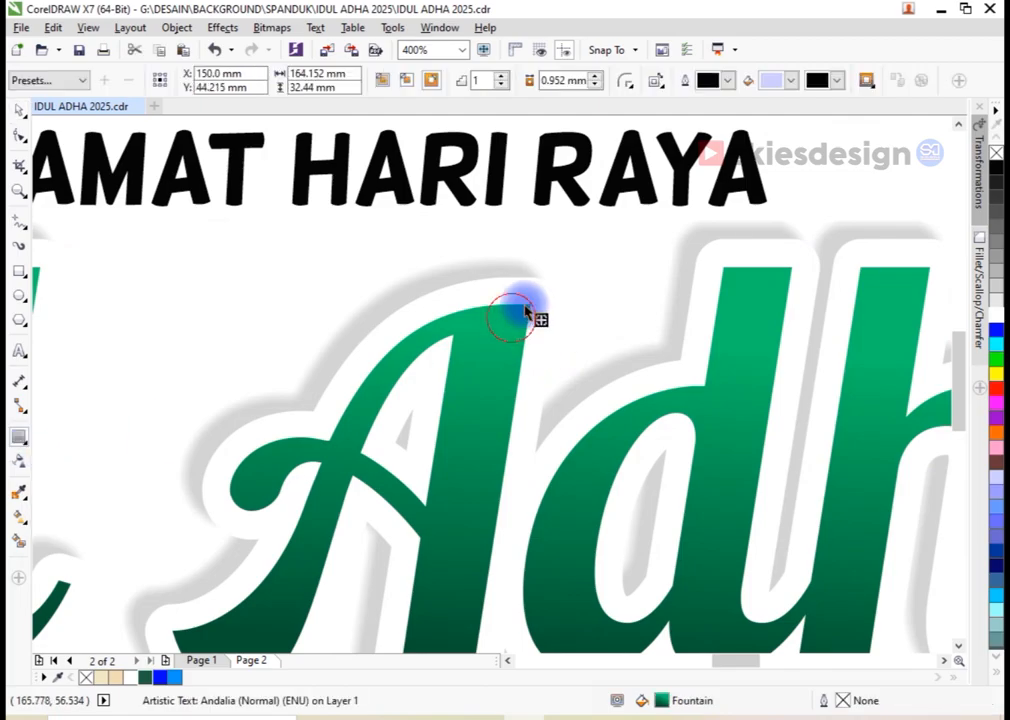
pyautogui.moveTo(536, 296); pyautogui.dragTo(550, 273)
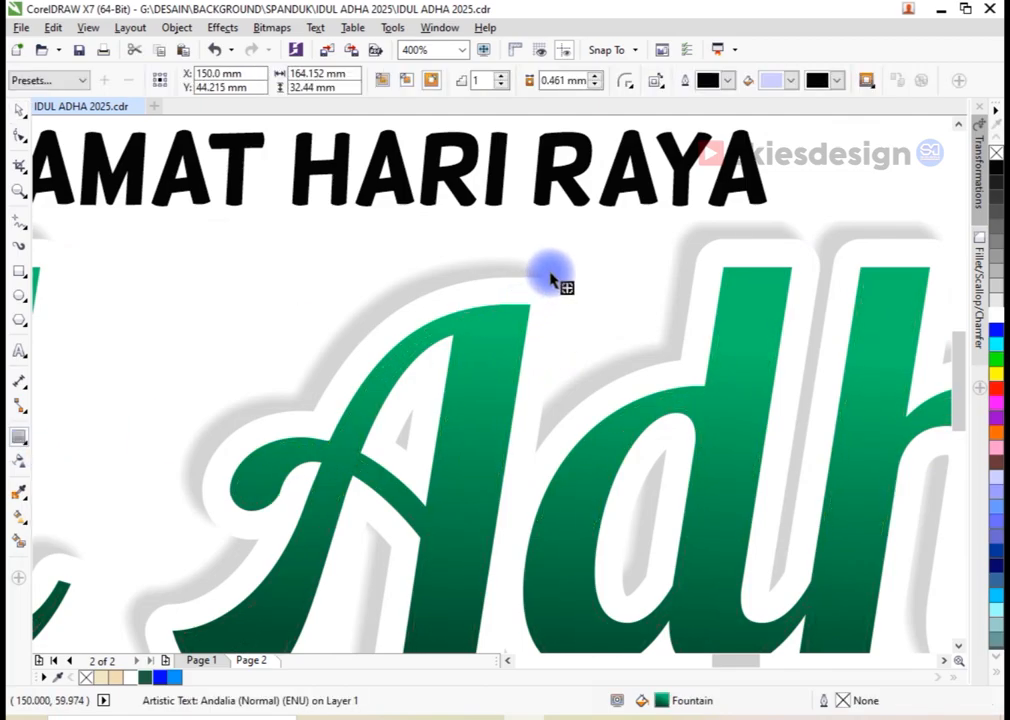
pyautogui.rightClick(772, 299)
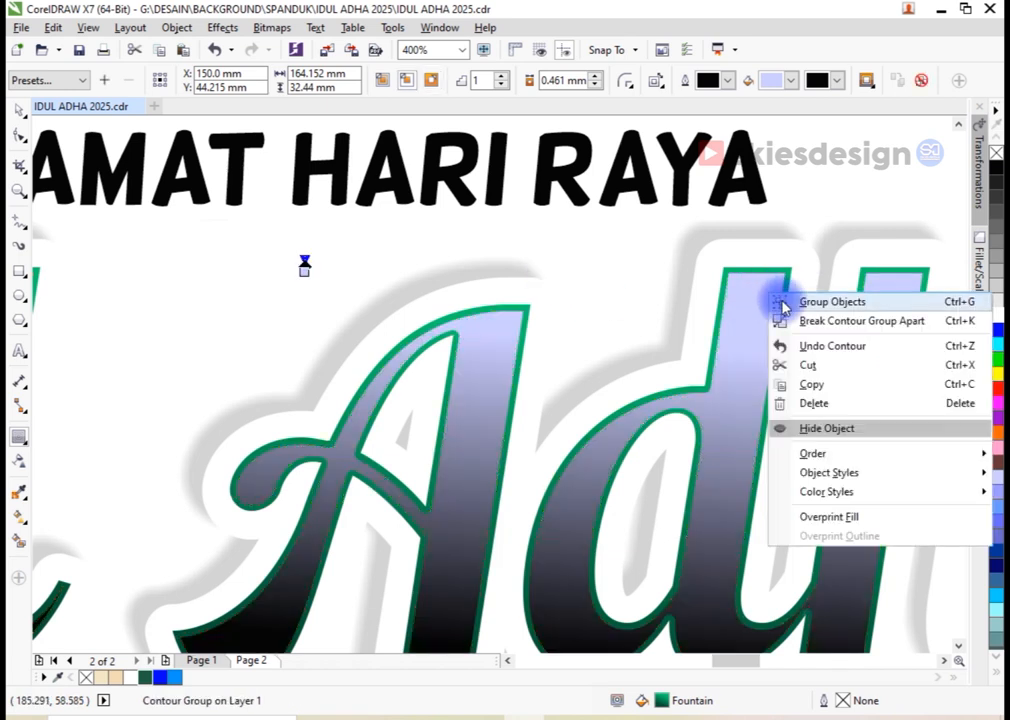
pyautogui.click(805, 320)
pyautogui.press('space')
pyautogui.click(768, 293)
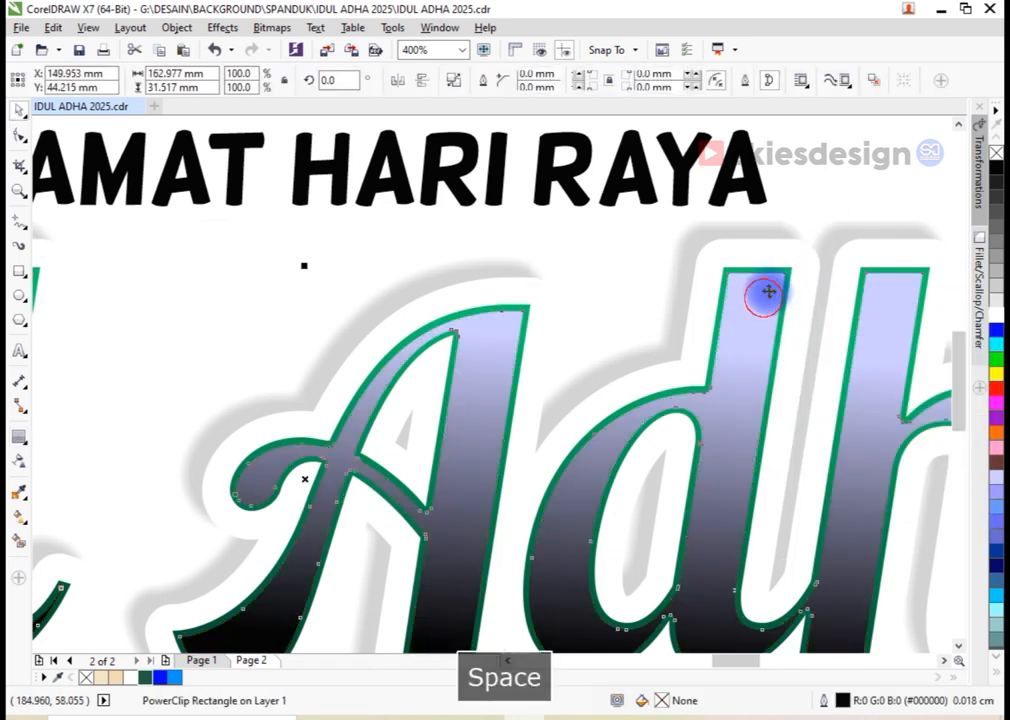
# Try to cut a thin highlight from the inner contour of "Idul Adha" with an offset duplicate and fill it white
pyautogui.scroll(2, 795, 283)
pyautogui.moveTo(730, 284)
pyautogui.mouseDown()
pyautogui.moveTo(710, 300)
pyautogui.moveTo(726, 286)
pyautogui.mouseUp()
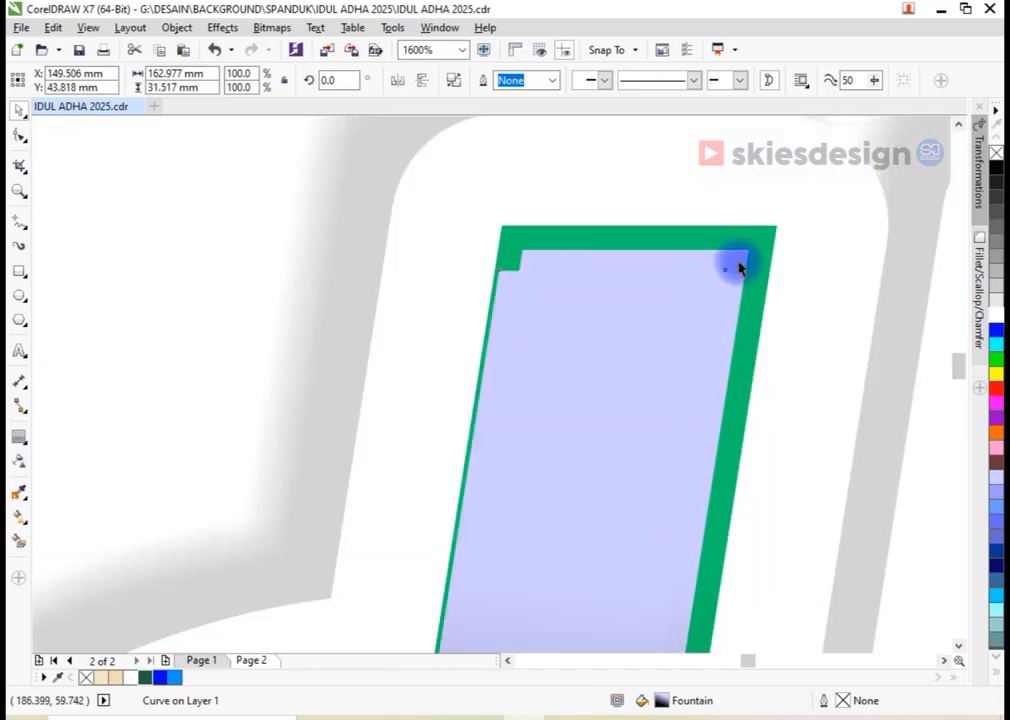
pyautogui.keyDown('shift'); pyautogui.click(622, 136); pyautogui.keyUp('shift')
pyautogui.click(607, 81)
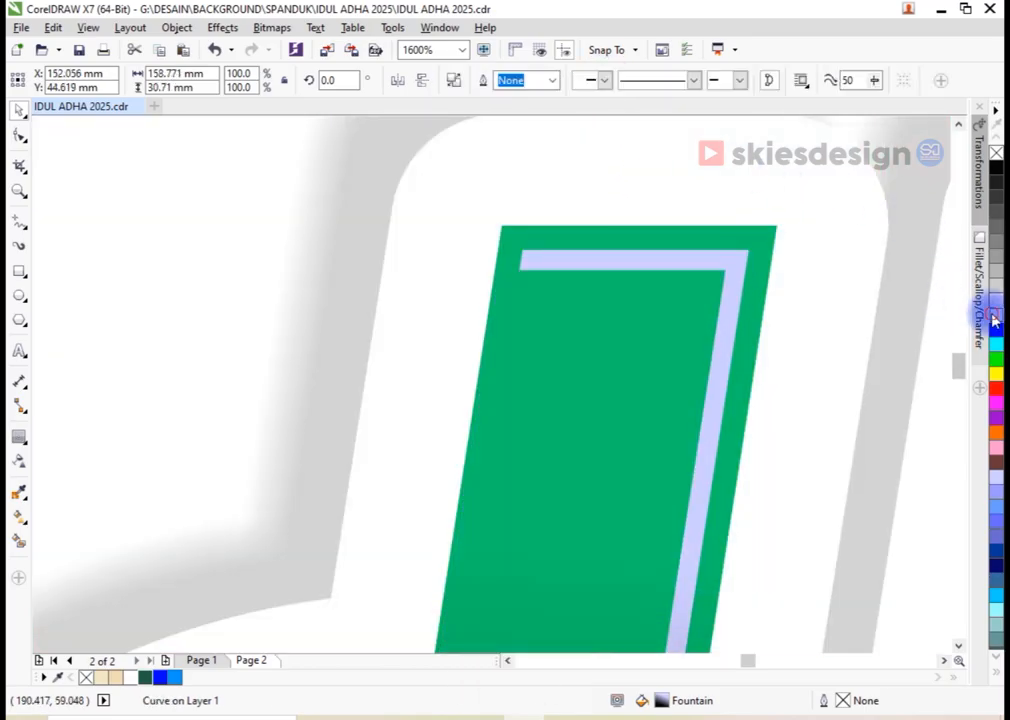
pyautogui.scroll(-4, 575, 290)
pyautogui.click(487, 549)
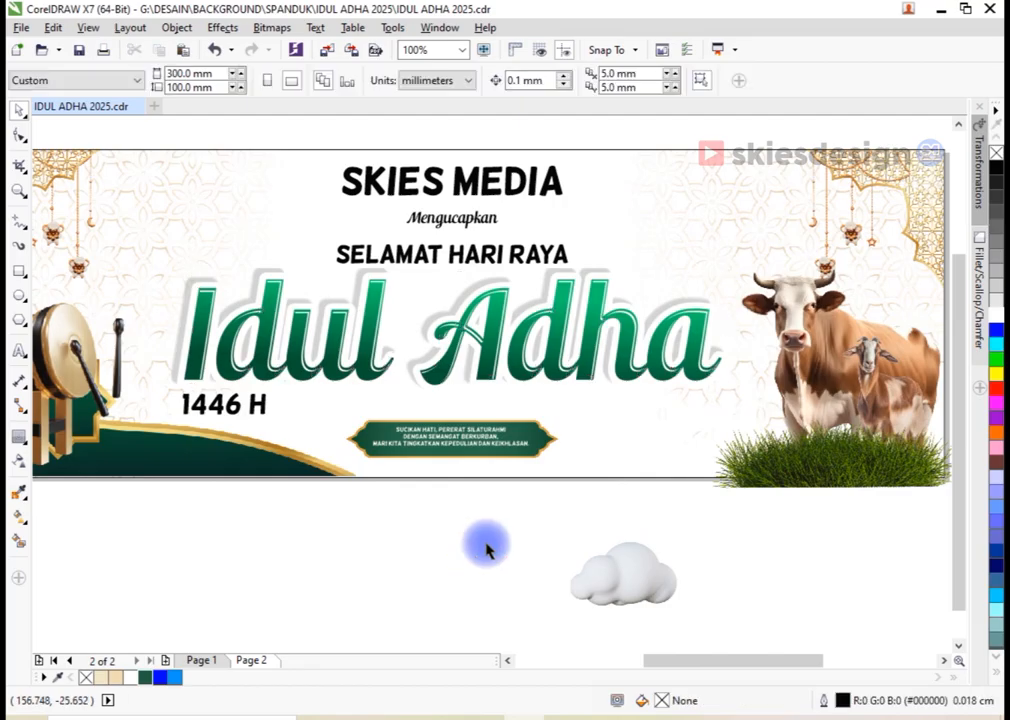
# Undo the white highlight and its trimming back to the intact inner contour shape of "Idul Adha"
pyautogui.scroll(-2, 487, 549)
pyautogui.scroll(1, 564, 356)
pyautogui.scroll(1, 592, 415)
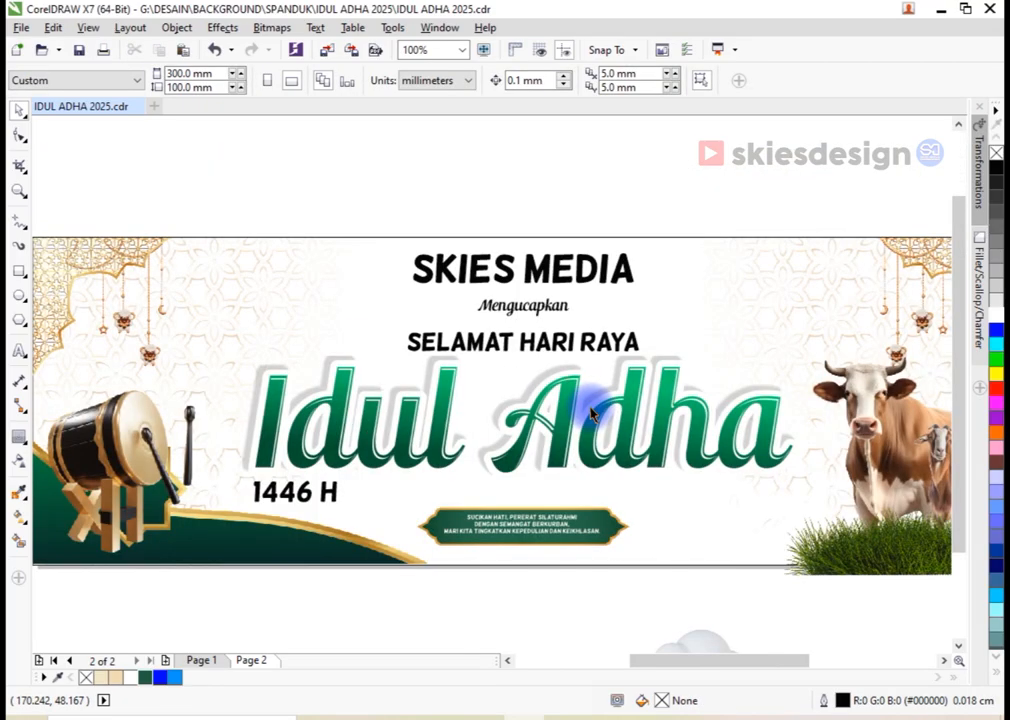
pyautogui.scroll(1, 592, 415)
pyautogui.scroll(1, 649, 386)
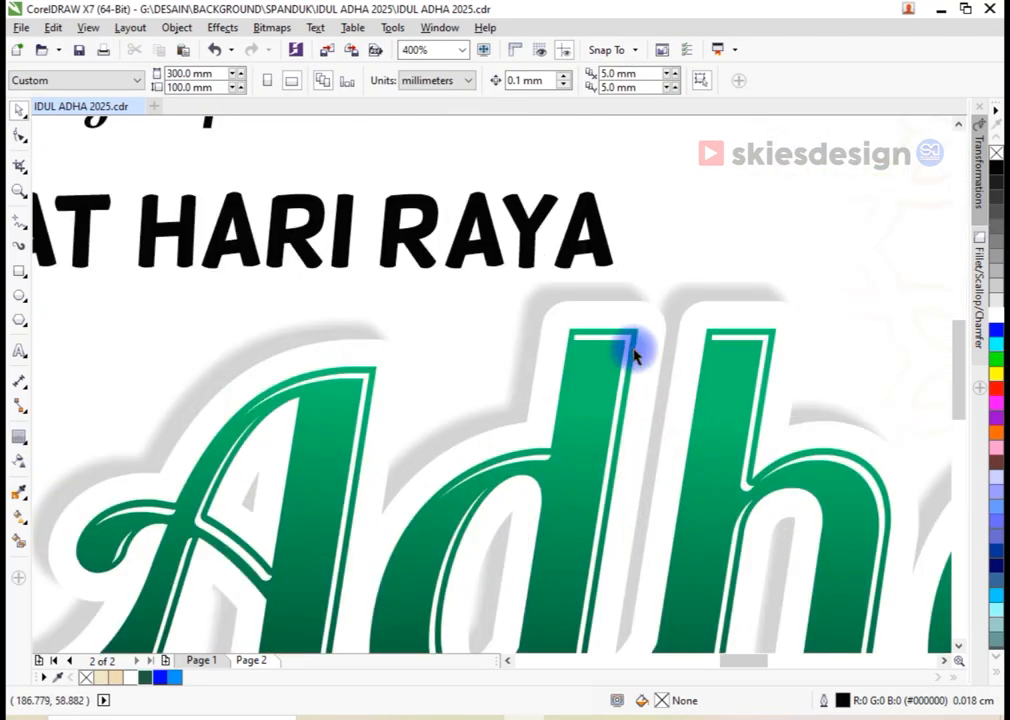
pyautogui.scroll(1, 635, 355)
pyautogui.hotkey('ctrl', 'z')
pyautogui.click(580, 350)
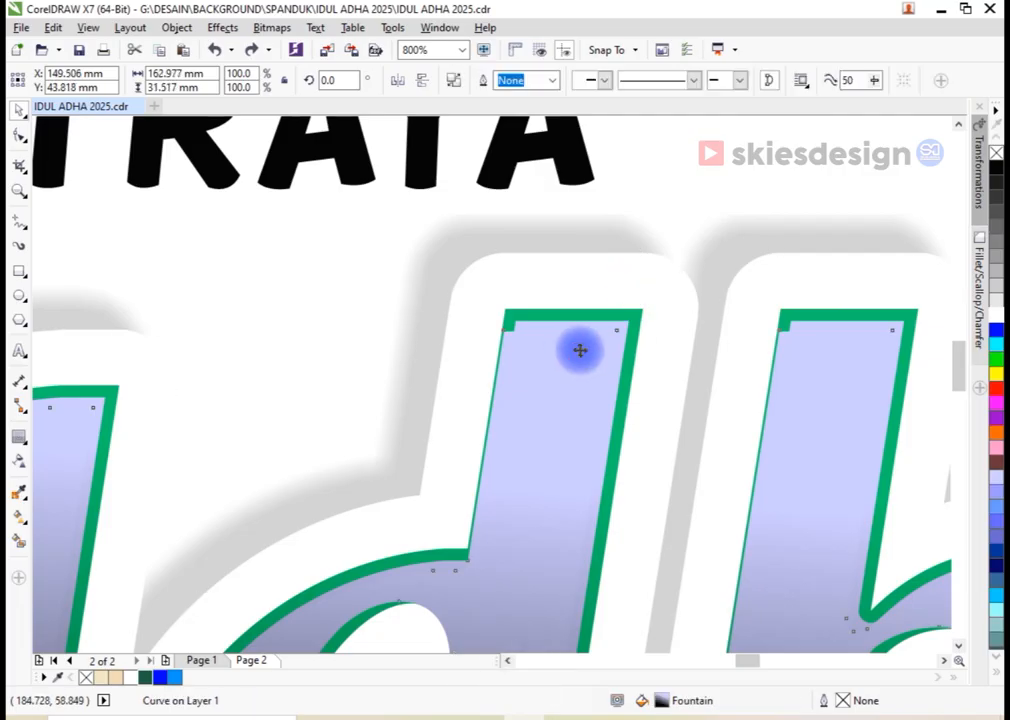
pyautogui.hotkey('ctrl', 'z')
pyautogui.hotkey('ctrl', 'z')
pyautogui.hotkey('ctrl', 'z')
pyautogui.hotkey('ctrl', 'z')
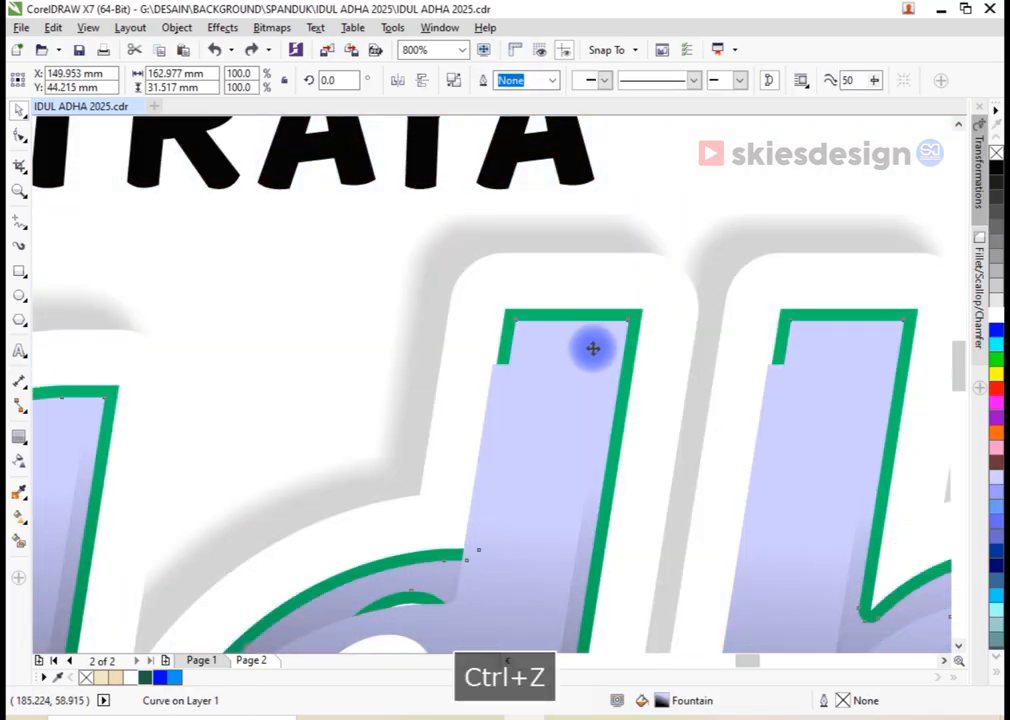
# Trim the "Idul Adha" inner contour with a duplicate offset slightly down and left, and fill the leftover thin highlight white
pyautogui.scroll(2, 605, 345)
pyautogui.hotkey('ctrl', 'v')
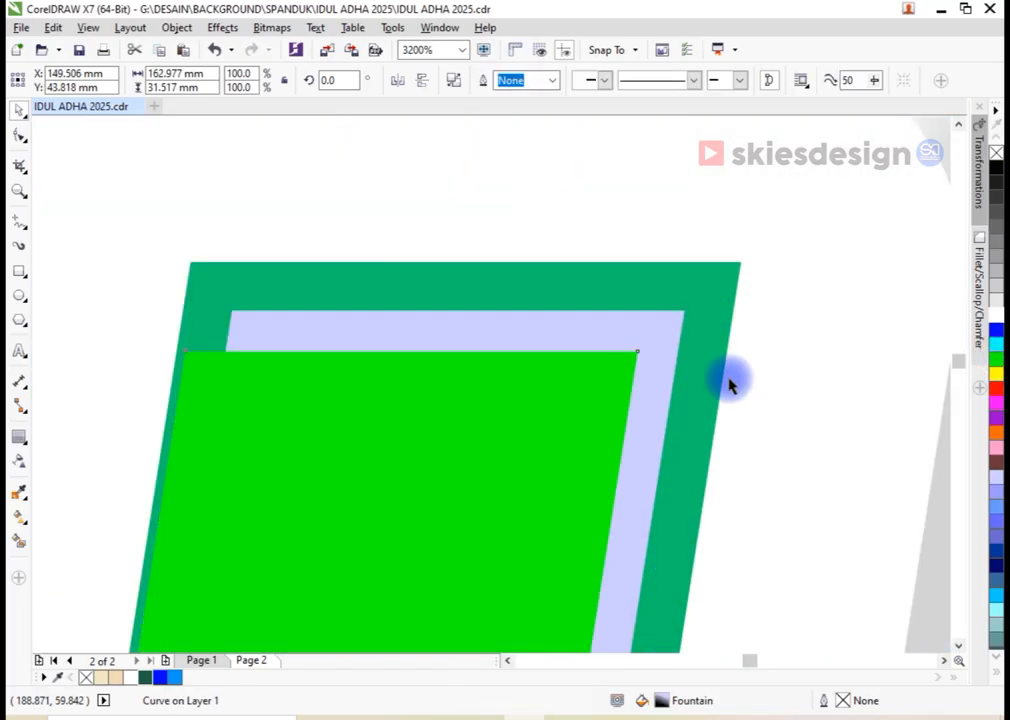
pyautogui.moveTo(541, 412); pyautogui.dragTo(597, 383)
pyautogui.keyDown('shift'); pyautogui.click(670, 333); pyautogui.keyUp('shift')
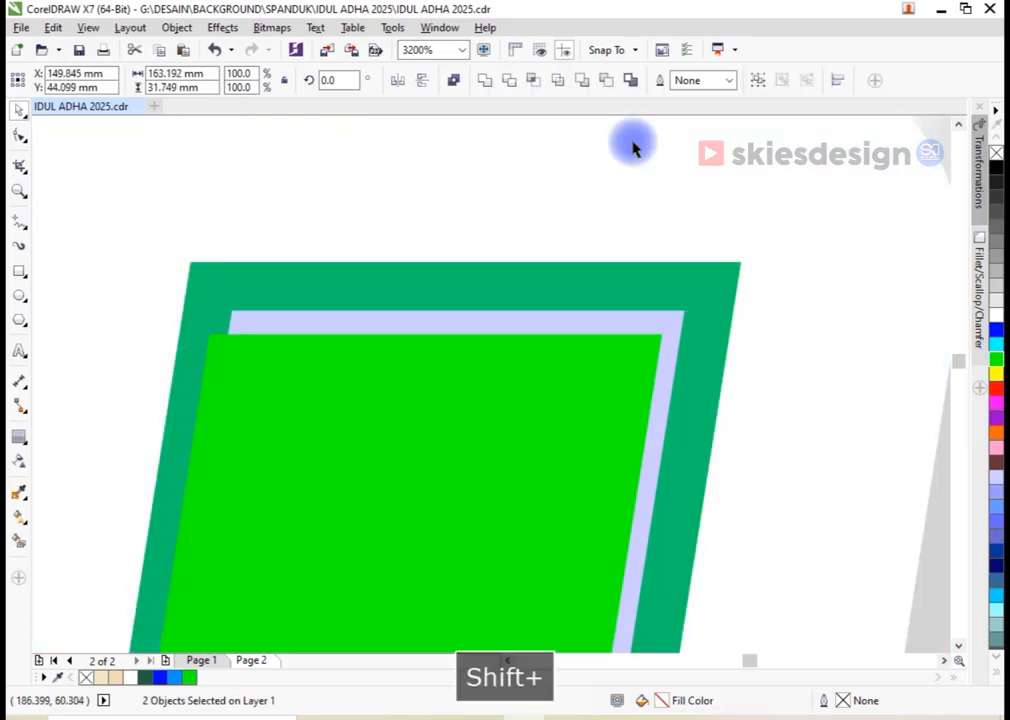
pyautogui.click(612, 80)
pyautogui.click(996, 315)
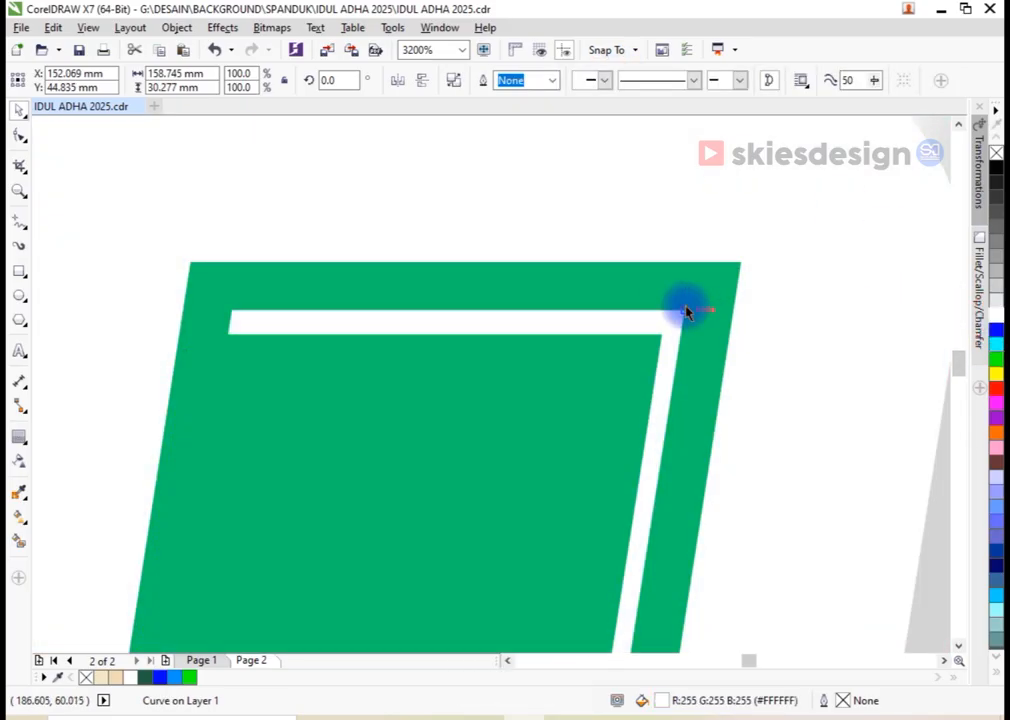
pyautogui.scroll(-3, 640, 296)
pyautogui.scroll(-2, 474, 249)
pyautogui.click(446, 521)
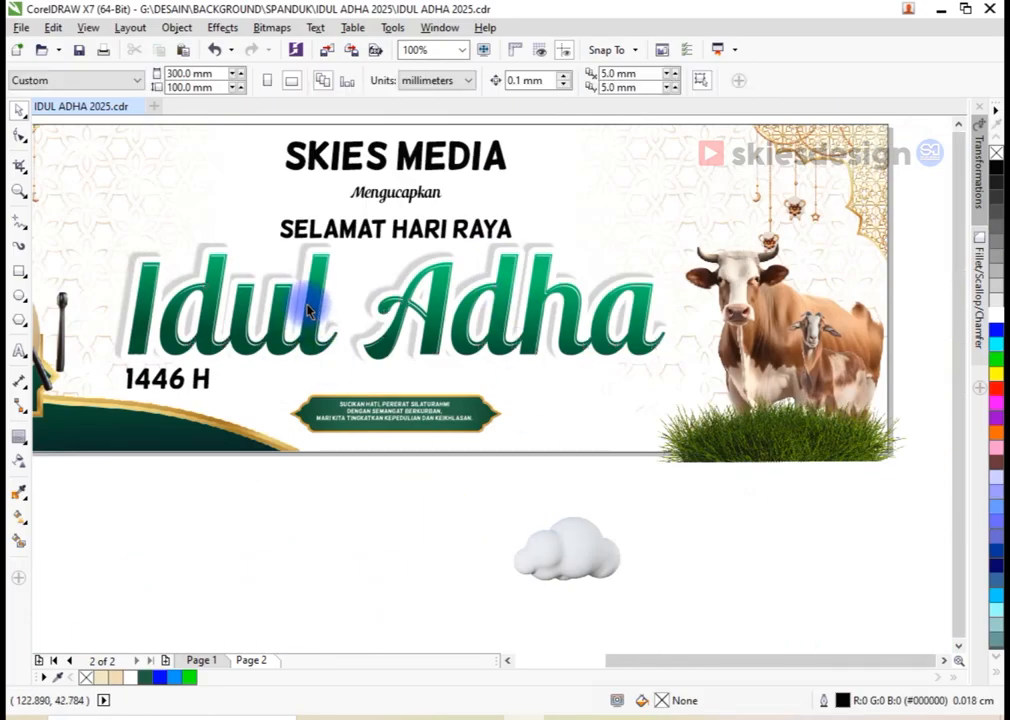
# Fill the "SKIES MEDIA" title with blue (#0095FF) and centre it horizontally on the banner
pyautogui.click(425, 210)
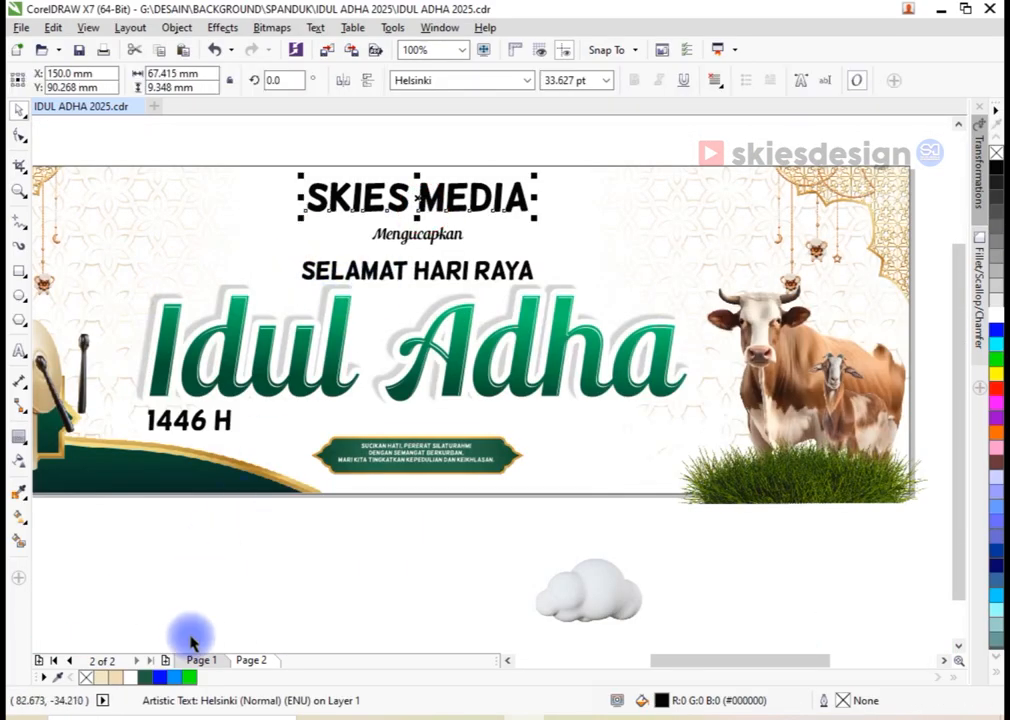
pyautogui.click(175, 679)
pyautogui.keyDown('shift'); pyautogui.click(575, 214); pyautogui.keyUp('shift')
pyautogui.press('c')
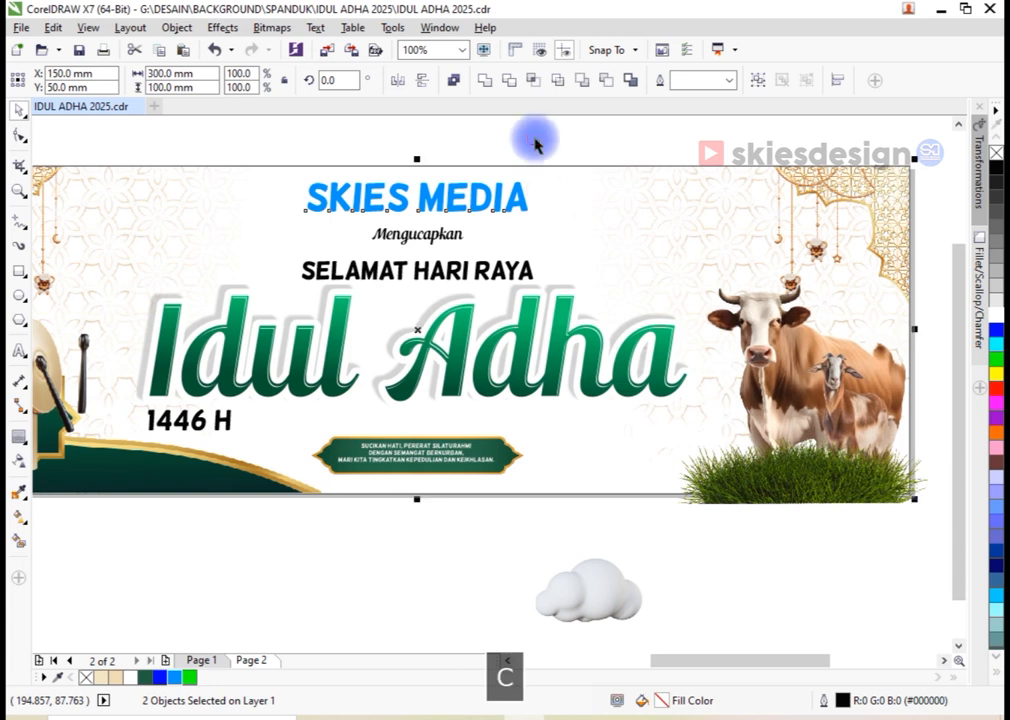
pyautogui.click(536, 145)
pyautogui.click(522, 205)
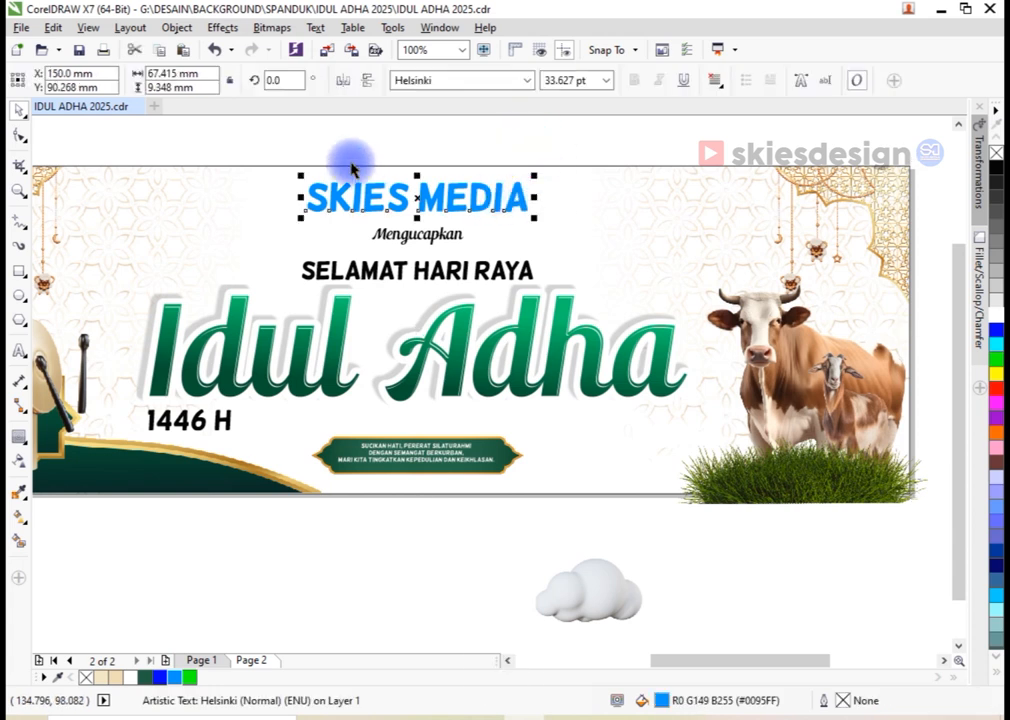
pyautogui.scroll(1, 349, 162)
pyautogui.scroll(-1, 480, 214)
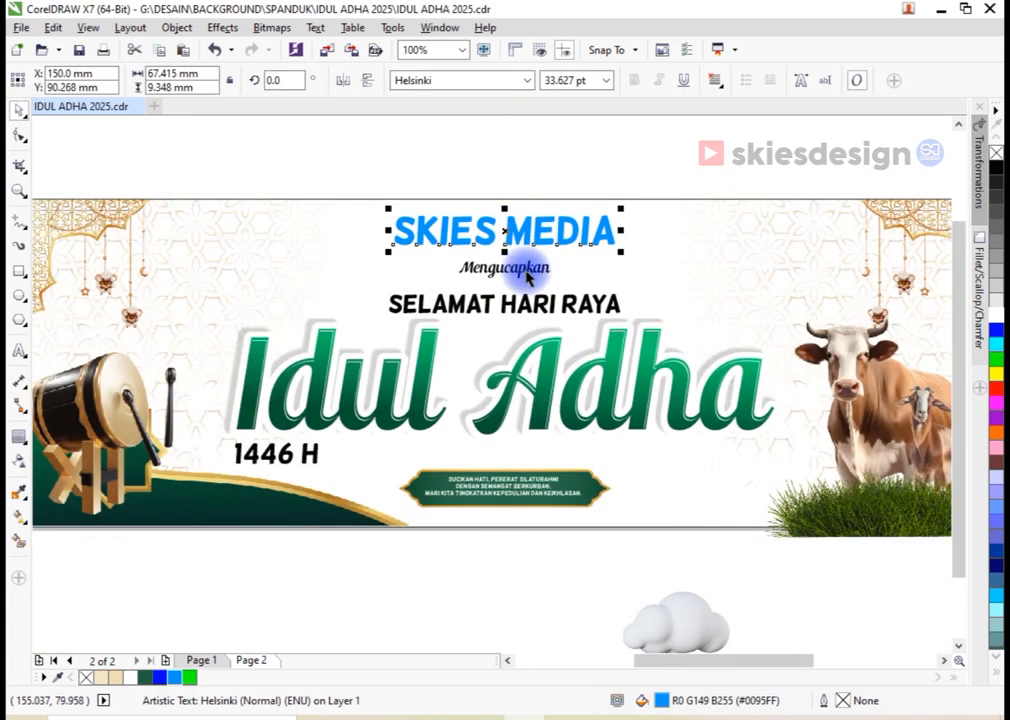
# Try a dark green fill (#1B5D3E) on the "1446 H" text and restore its black fill
pyautogui.click(316, 462)
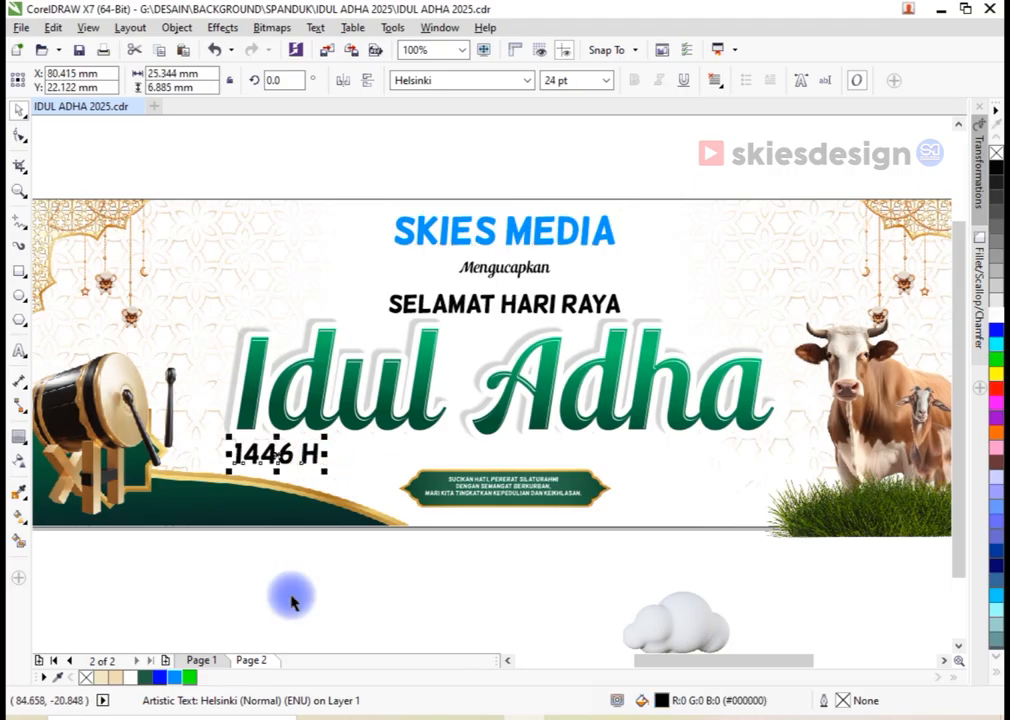
pyautogui.click(145, 678)
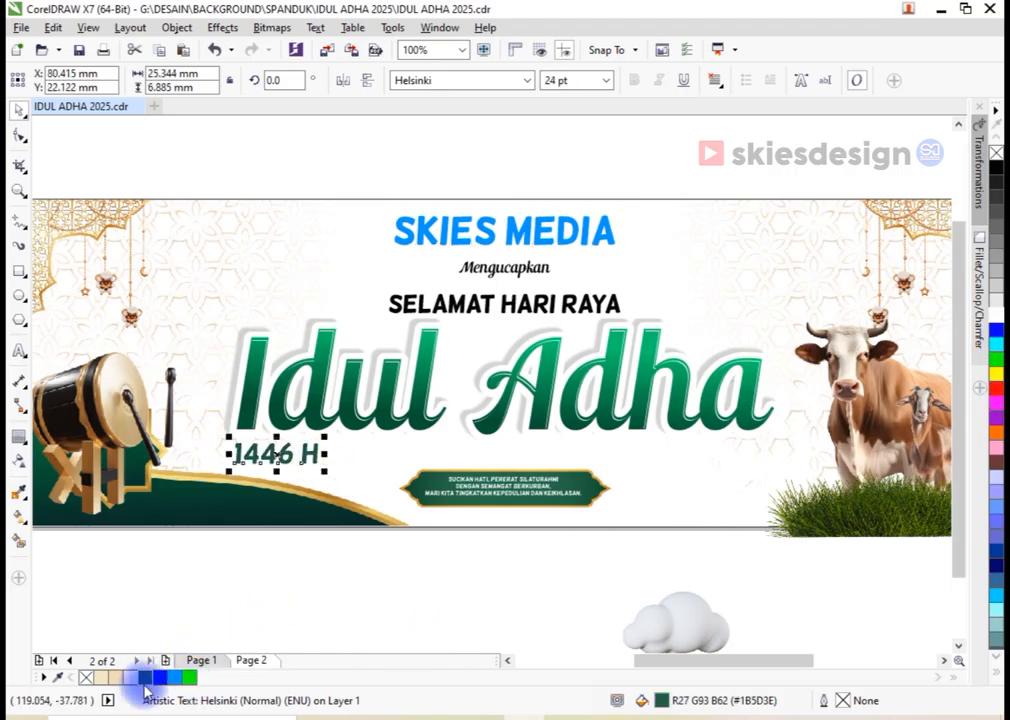
pyautogui.click(996, 169)
pyautogui.click(663, 207)
# Enlarge the green message plaque with its text to about 76 × 15.5 mm and centre it horizontally on the banner
pyautogui.click(568, 505)
pyautogui.moveTo(619, 517); pyautogui.dragTo(660, 524)
pyautogui.keyDown('shift'); pyautogui.click(681, 492); pyautogui.keyUp('shift')
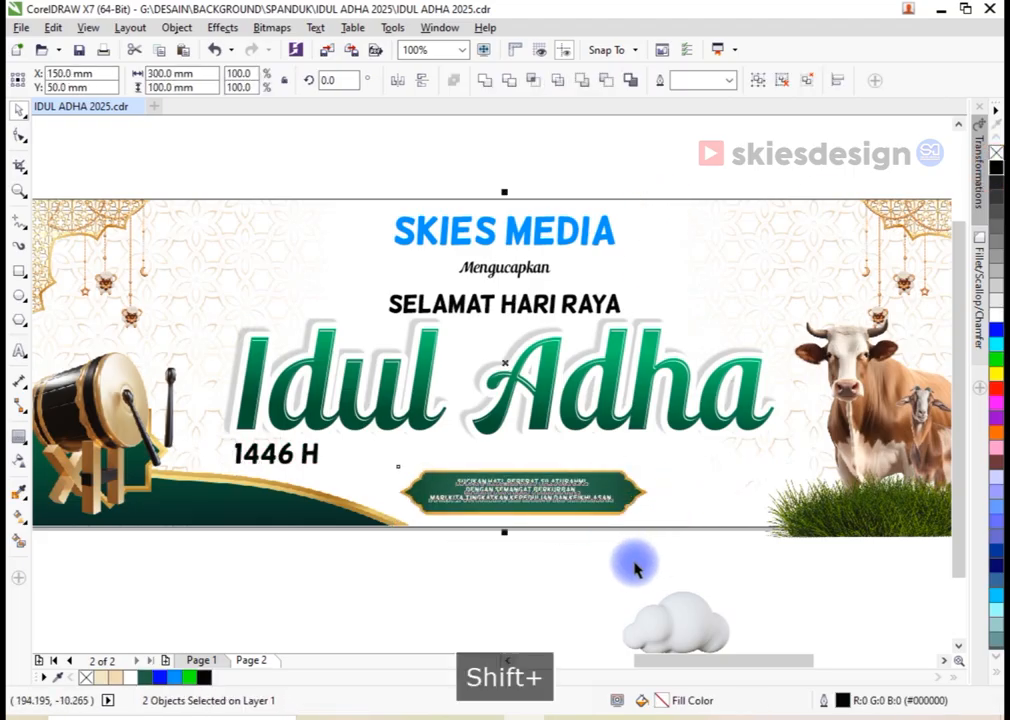
pyautogui.press('c')
pyautogui.click(600, 557)
# Move the green message plaque up slightly, to a vertical position of about 14.5 mm
pyautogui.click(604, 495)
pyautogui.scroll(2, 604, 495)
pyautogui.moveTo(600, 471); pyautogui.dragTo(613, 424)
pyautogui.scroll(-2, 623, 452)
pyautogui.click(582, 478)
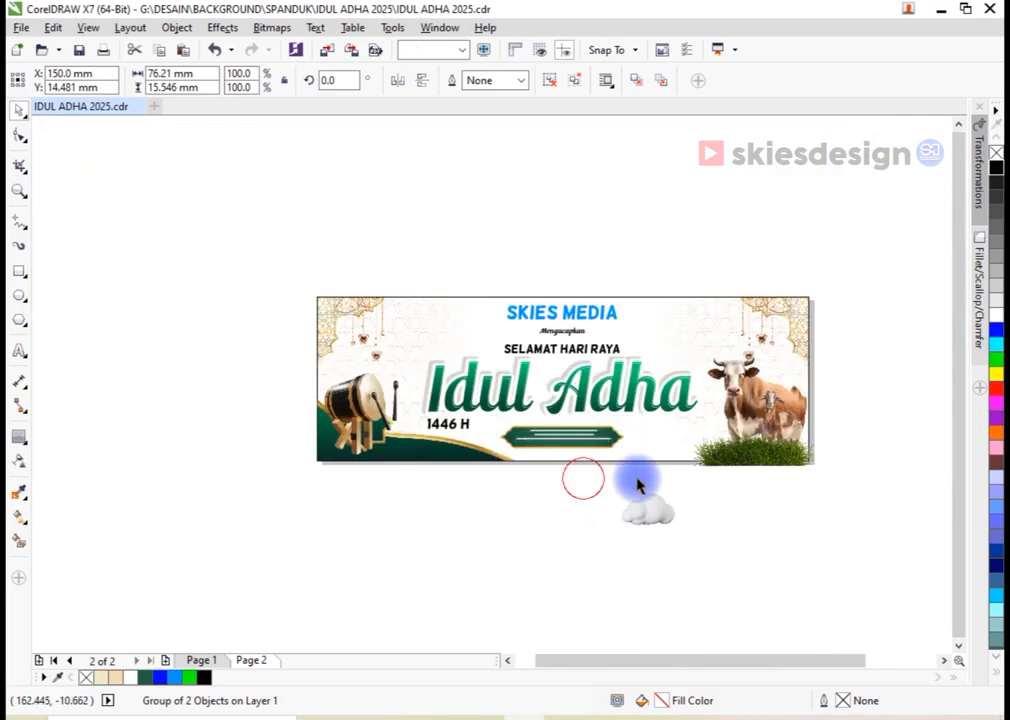
# Adjust the size and position of the cow, goat and grass group and PowerClip it inside the banner rectangle
pyautogui.click(775, 447)
pyautogui.scroll(1, 790, 421)
pyautogui.moveTo(782, 399); pyautogui.dragTo(778, 401)
pyautogui.moveTo(849, 289)
pyautogui.mouseDown()
pyautogui.moveTo(863, 296)
pyautogui.moveTo(845, 305)
pyautogui.mouseUp()
pyautogui.moveTo(785, 410); pyautogui.dragTo(793, 404)
pyautogui.rightClick(790, 402)
pyautogui.click(858, 267)
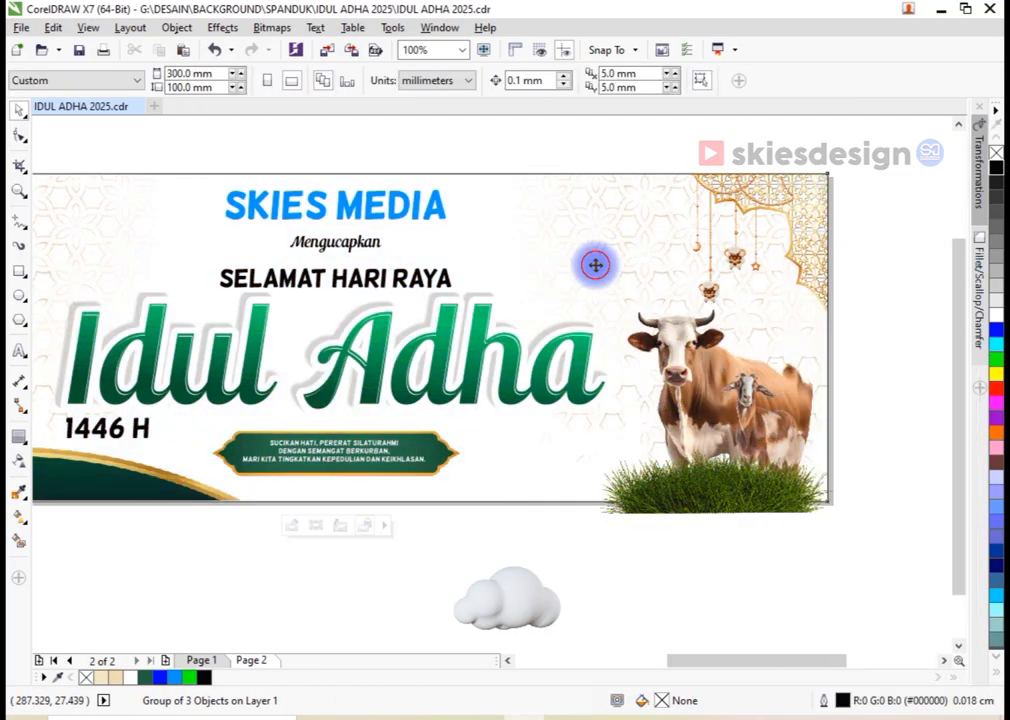
pyautogui.click(807, 343)
# Enlarge the drum picture slightly and reposition it in the banner's lower left corner
pyautogui.scroll(-1, 357, 410)
pyautogui.click(365, 370)
pyautogui.scroll(2, 384, 359)
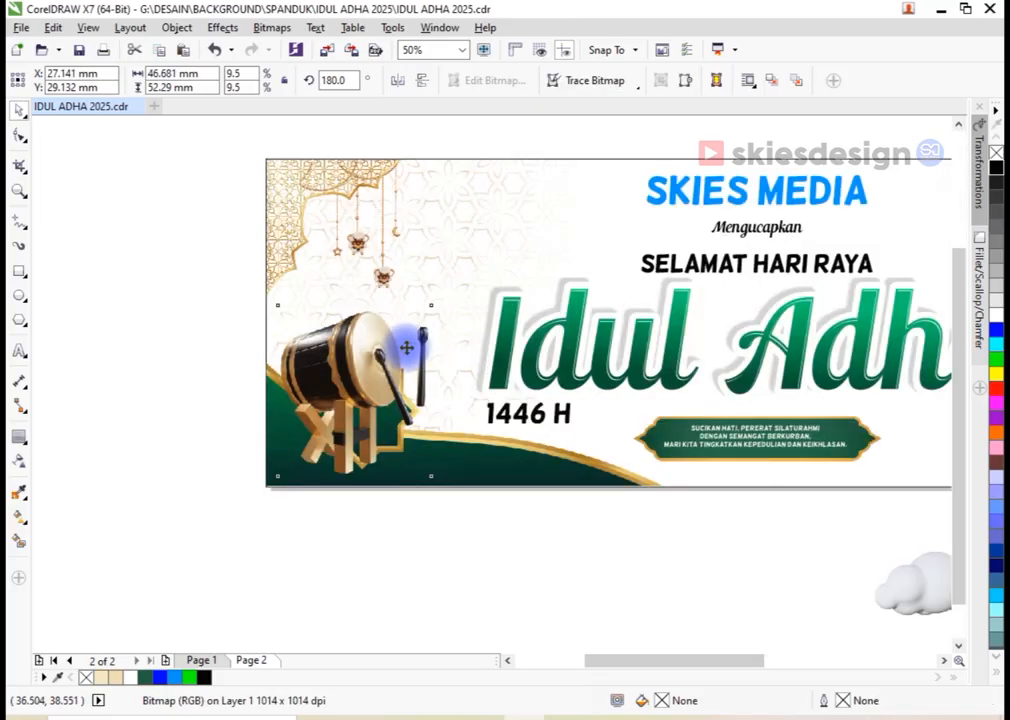
pyautogui.moveTo(435, 302); pyautogui.dragTo(443, 292)
pyautogui.moveTo(393, 371); pyautogui.dragTo(397, 375)
# Place the cloud on the banner's top edge left of "SKIES MEDIA" and add a smaller copy, about 19.9 × 12.5 mm, below it
pyautogui.scroll(-1, 304, 439)
pyautogui.moveTo(620, 516); pyautogui.dragTo(477, 265)
pyautogui.scroll(1, 432, 335)
pyautogui.click(333, 342)
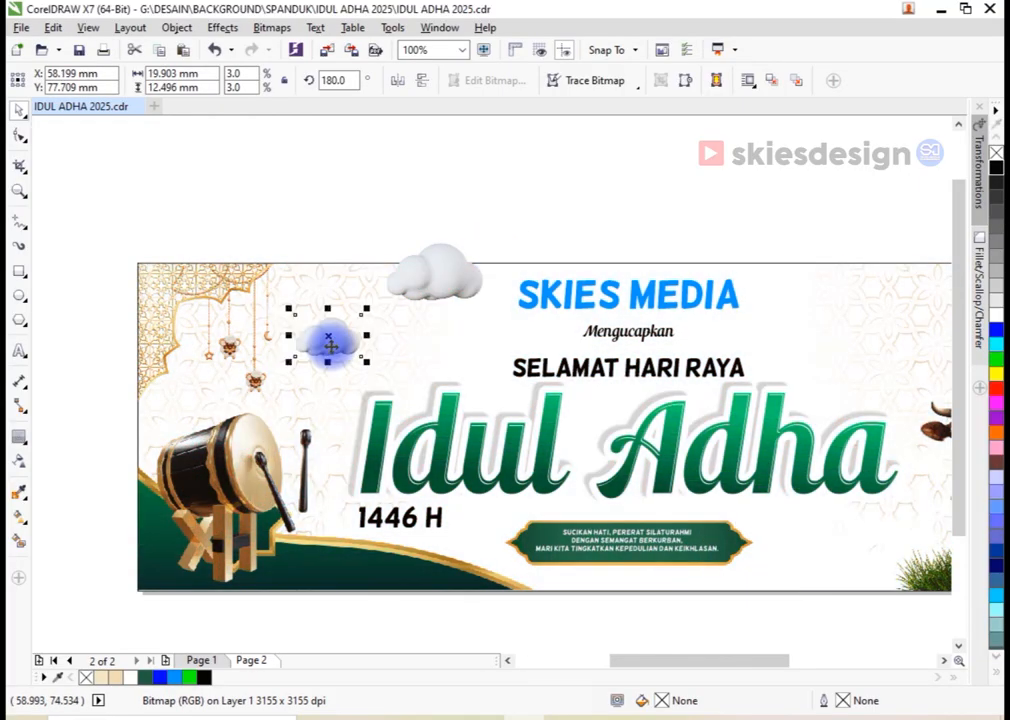
# Copy the small cloud to the right side of the banner, above and left of the cow
pyautogui.moveTo(330, 345); pyautogui.dragTo(832, 341)
pyautogui.scroll(-1, 562, 355)
pyautogui.scroll(1, 753, 339)
pyautogui.moveTo(658, 349); pyautogui.dragTo(751, 373)
# Add an enlarged cloud copy at the top edge right of "SKIES MEDIA" and shift the small right cloud slightly left
pyautogui.moveTo(728, 374); pyautogui.dragTo(673, 266)
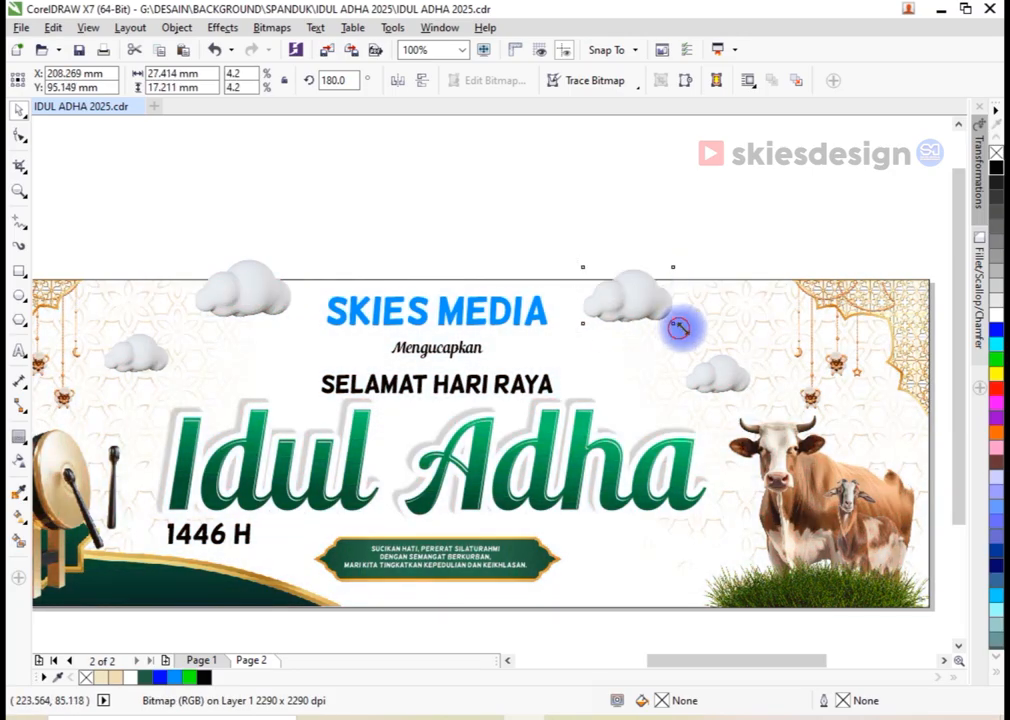
pyautogui.moveTo(679, 328); pyautogui.dragTo(684, 326)
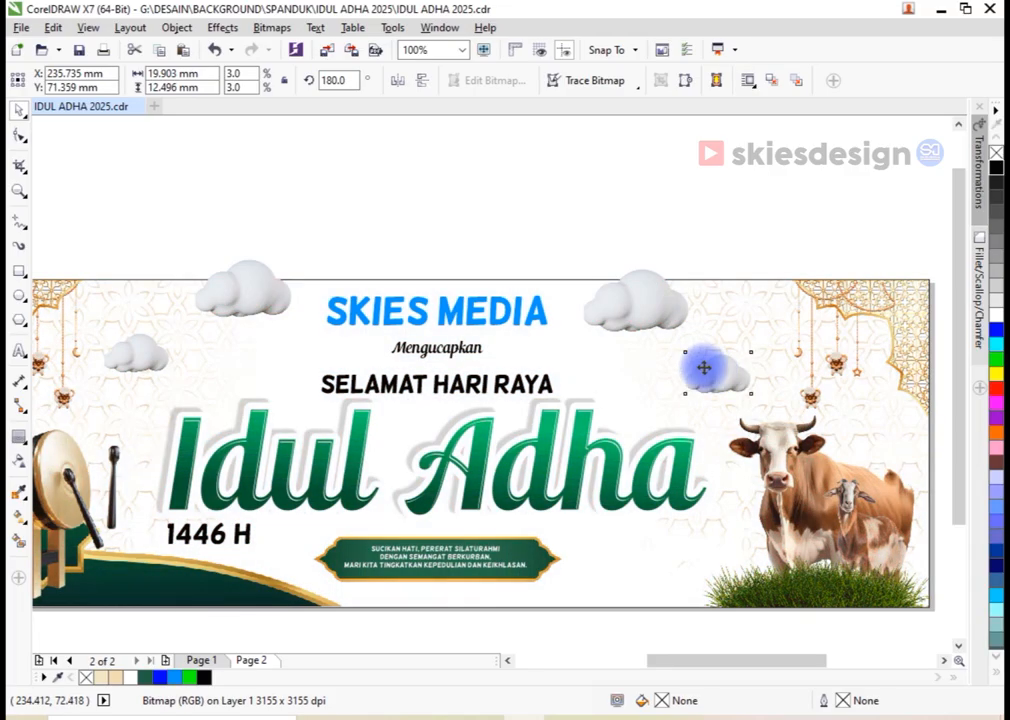
pyautogui.scroll(-1, 690, 362)
pyautogui.scroll(2, 686, 357)
pyautogui.moveTo(670, 316); pyautogui.dragTo(647, 311)
# Shift the large left cloud slightly up and left, and PowerClip both large clouds inside the banner rectangle
pyautogui.scroll(-1, 595, 283)
pyautogui.rightClick(592, 220)
pyautogui.click(606, 229)
pyautogui.click(613, 232)
pyautogui.click(157, 252)
pyautogui.moveTo(162, 225); pyautogui.dragTo(165, 216)
pyautogui.rightClick(170, 220)
pyautogui.click(204, 229)
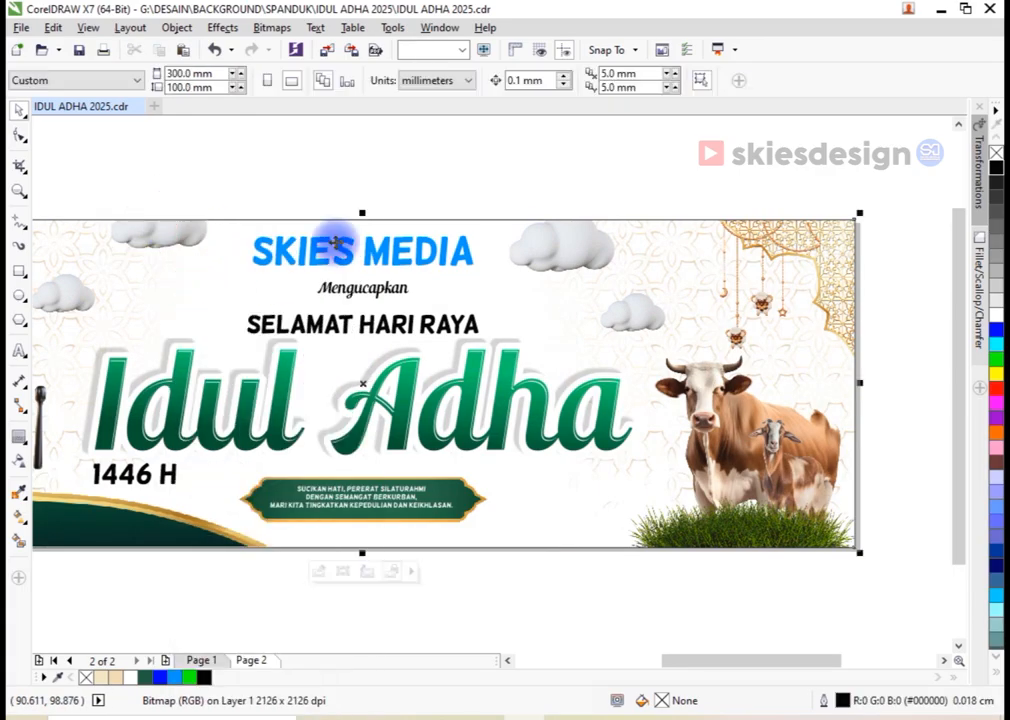
pyautogui.click(755, 372)
# Open the banner's PowerClip contents for editing and delete the geometric background pattern on the left side
pyautogui.scroll(-1, 648, 347)
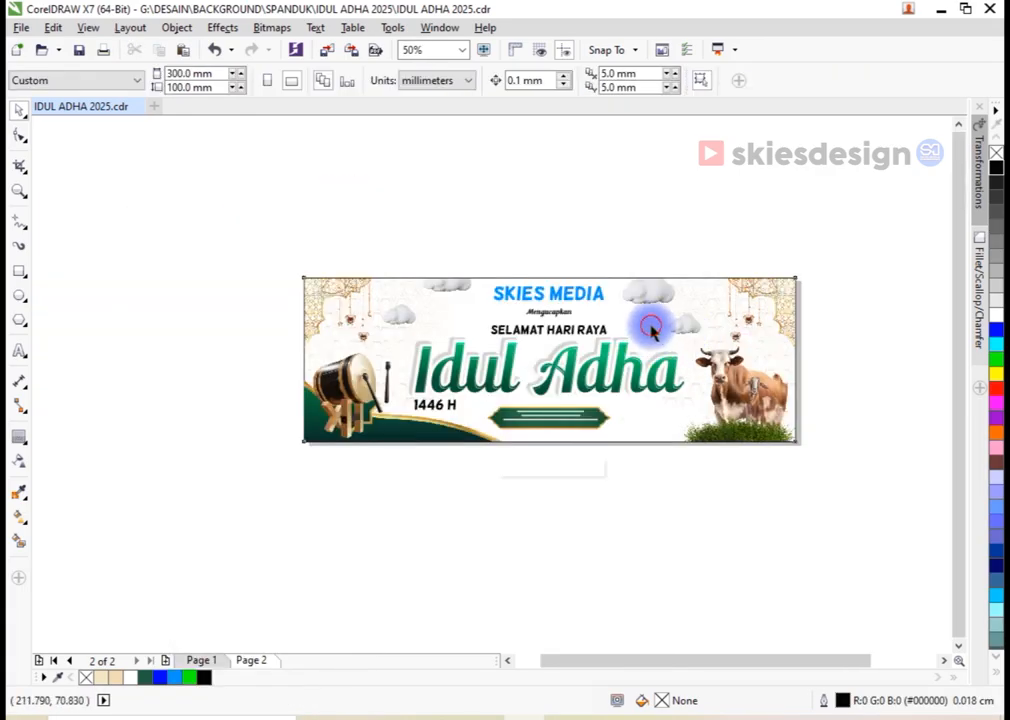
pyautogui.click(650, 328)
pyautogui.click(509, 462)
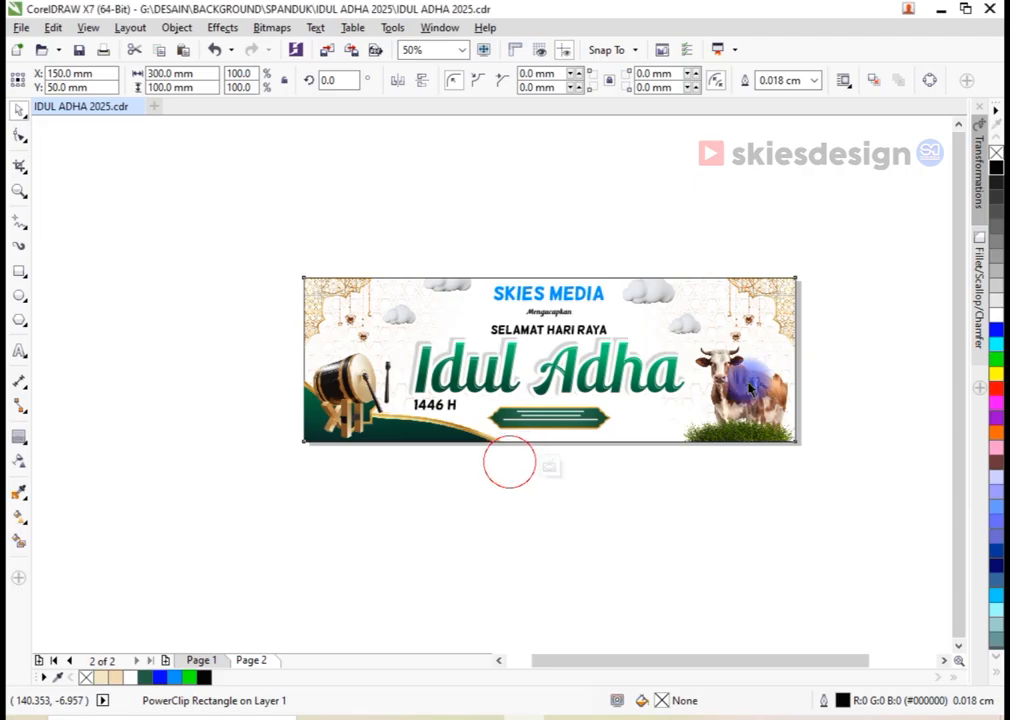
pyautogui.click(736, 305)
pyautogui.click(552, 84)
pyautogui.click(552, 181)
pyautogui.click(375, 362)
pyautogui.press('Delete')
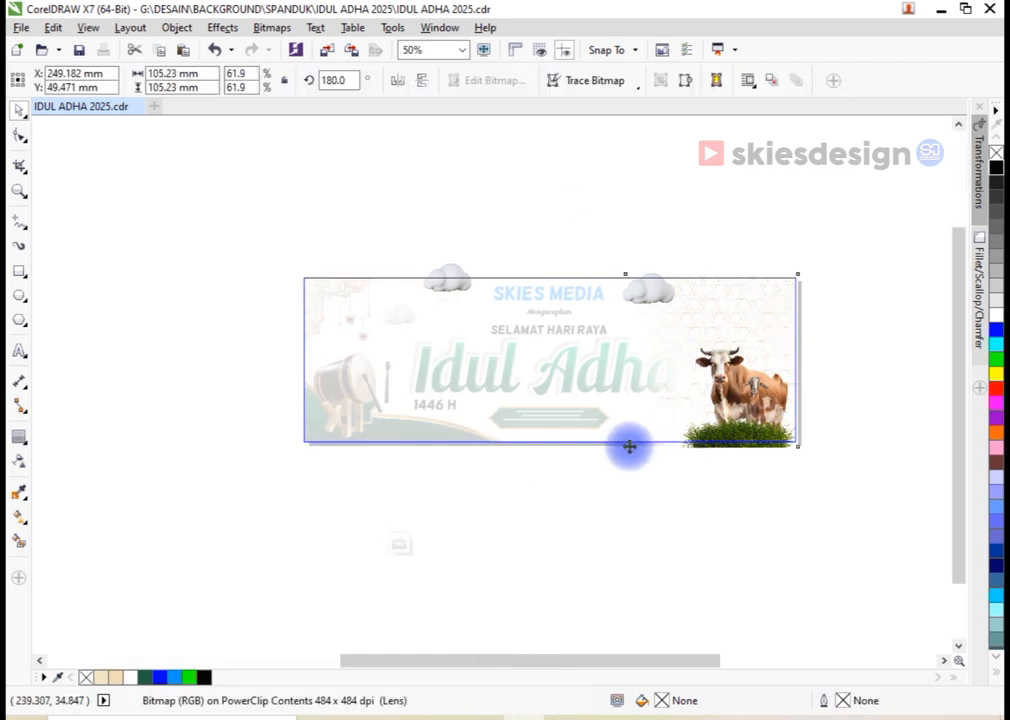
# Enlarge the geometric background pattern on the right side to about 126.5 × 126.5 mm, keeping its upper right corner fixed
pyautogui.scroll(1, 701, 365)
pyautogui.click(816, 212)
pyautogui.click(780, 270)
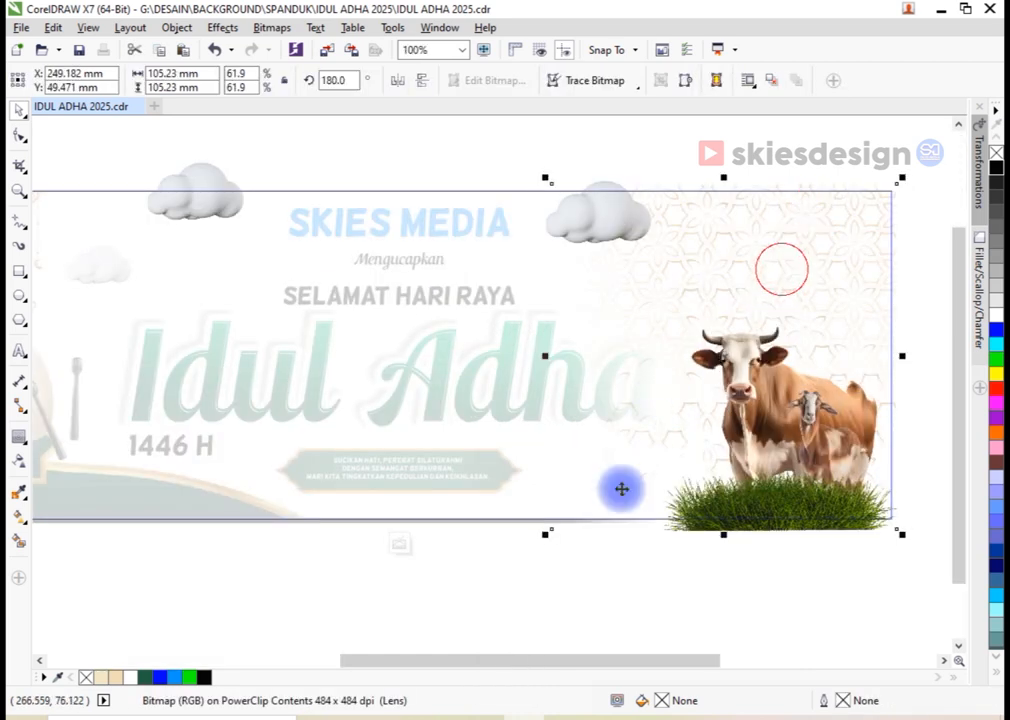
pyautogui.moveTo(548, 538); pyautogui.dragTo(399, 604)
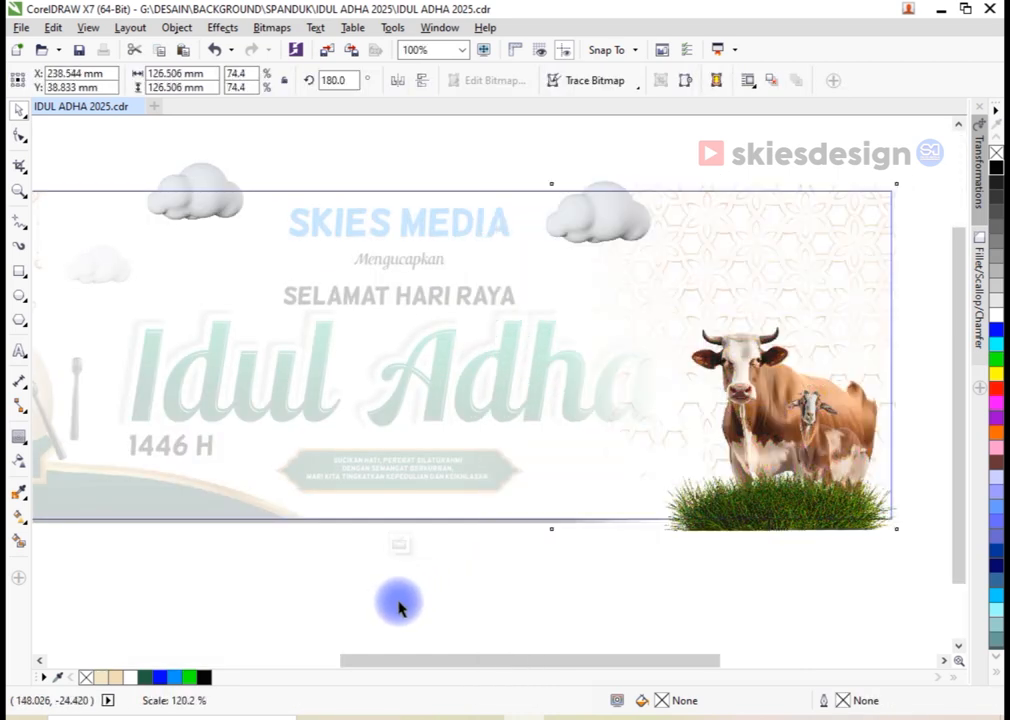
# Add a horizontally mirrored copy of the geometric background pattern on the banner's left side and group it with the right one
pyautogui.scroll(-1, 697, 348)
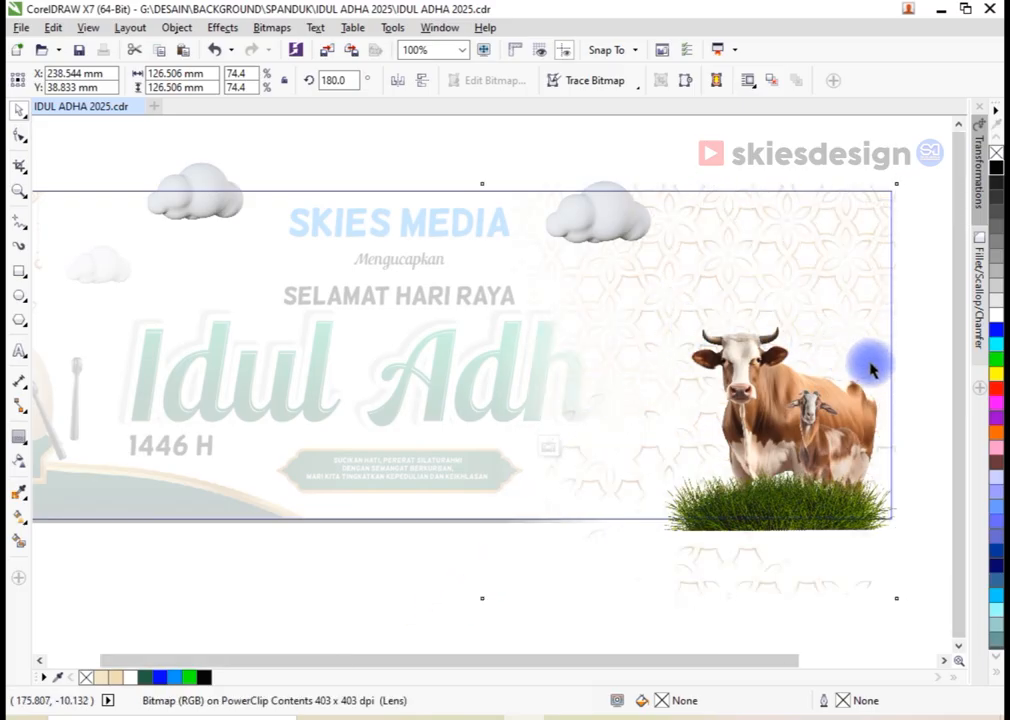
pyautogui.moveTo(805, 358); pyautogui.dragTo(403, 318)
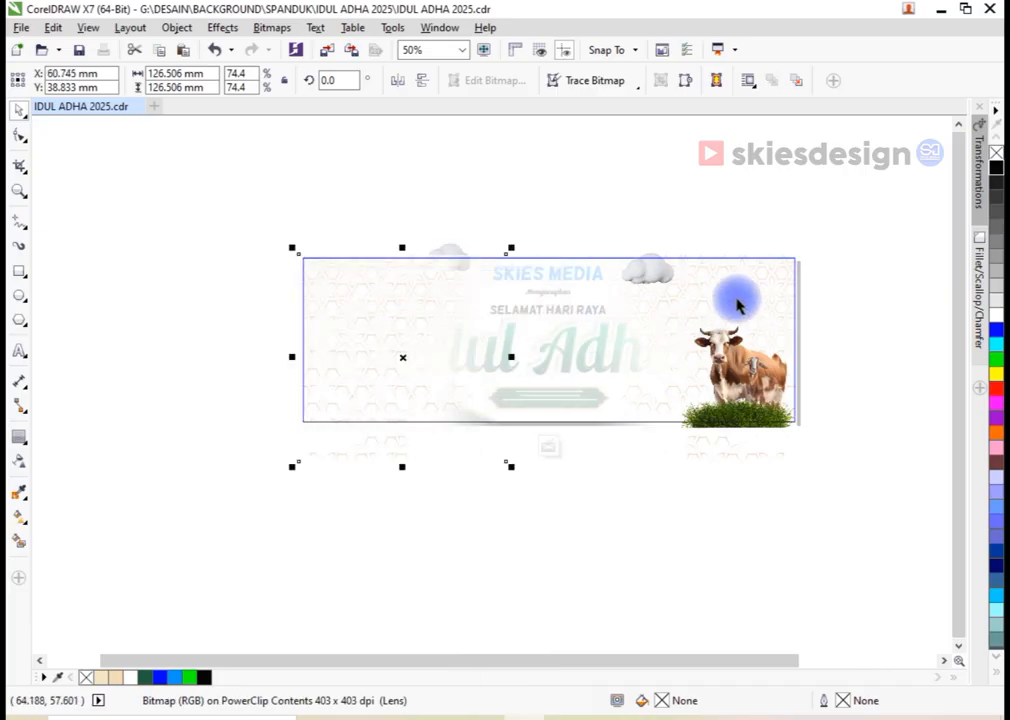
pyautogui.keyDown('shift'); pyautogui.click(768, 284); pyautogui.keyUp('shift')
pyautogui.hotkey('ctrl', 'g')
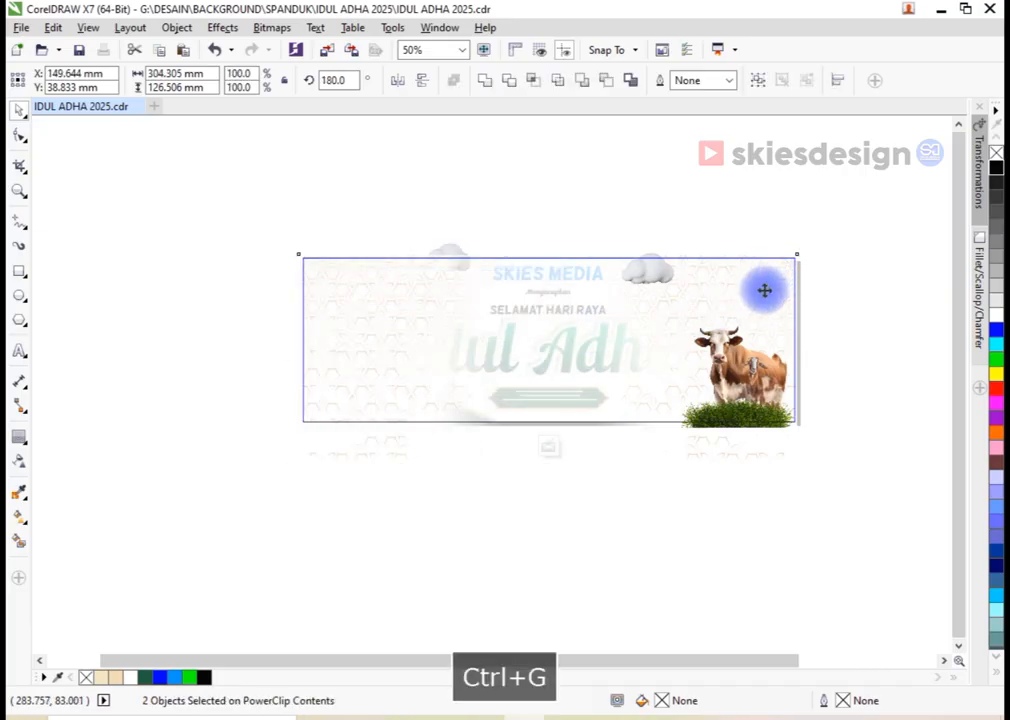
# Send the pattern group behind the other clipped contents, position it at about X 150, Y 42 mm, and finish editing the PowerClip
pyautogui.hotkey('shift', 'pagedown')
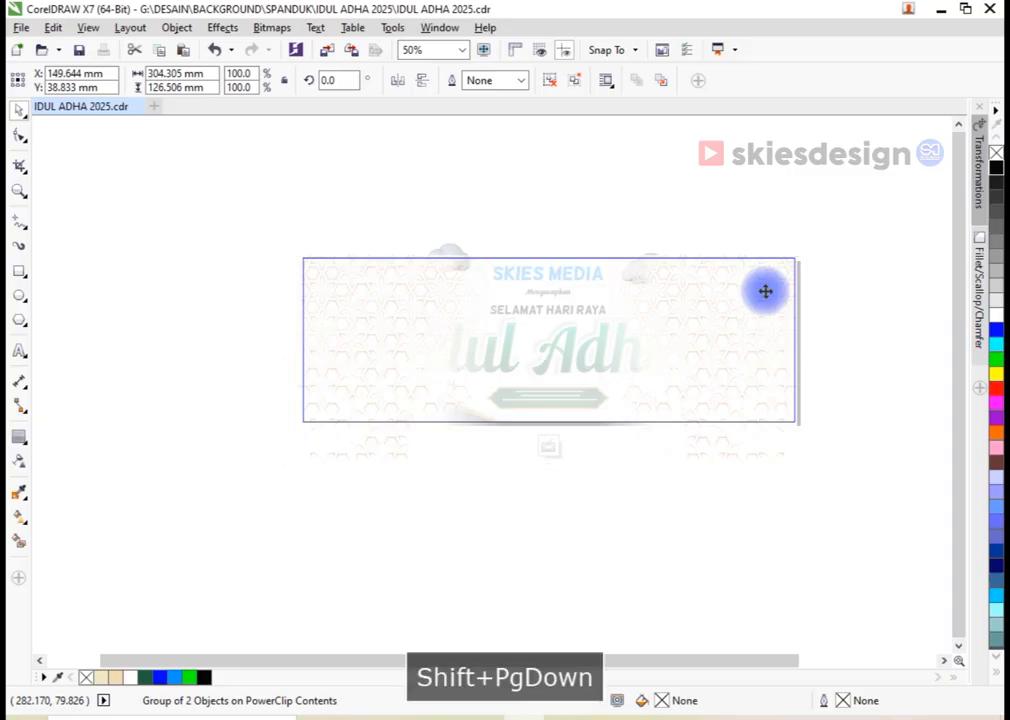
pyautogui.press('p')
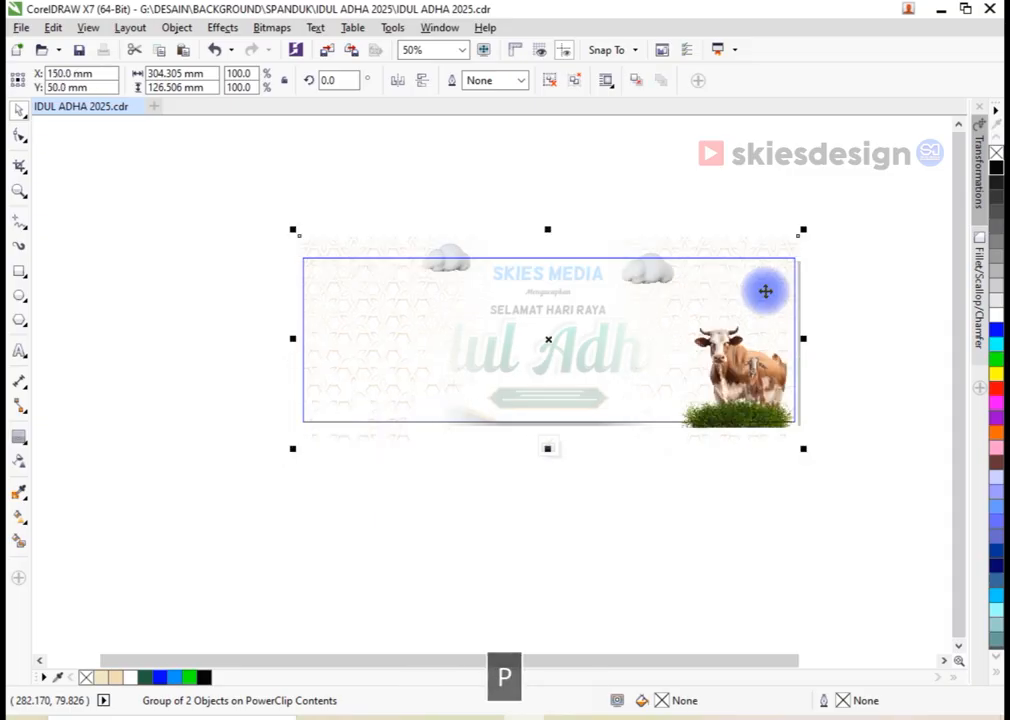
pyautogui.scroll(1, 785, 274)
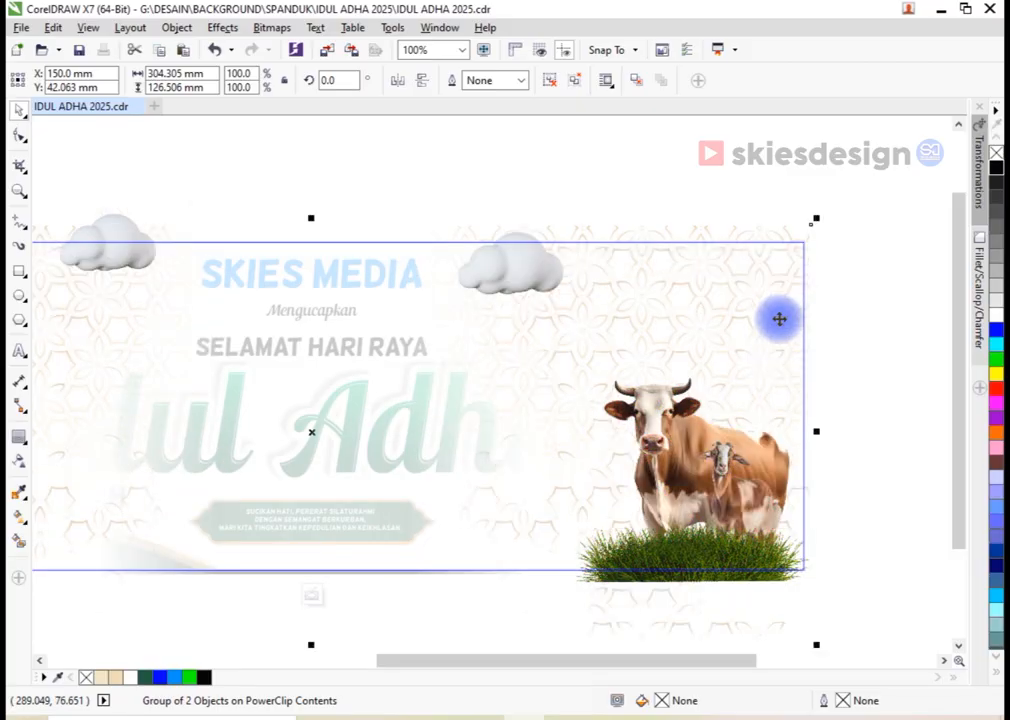
pyautogui.click(316, 593)
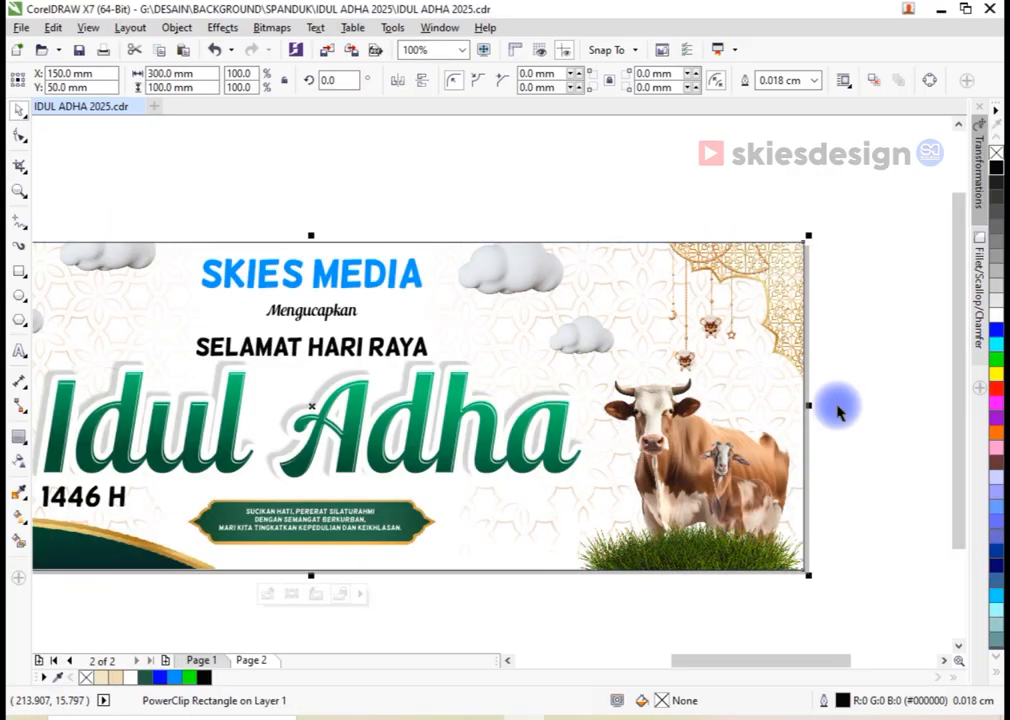
pyautogui.click(843, 398)
pyautogui.scroll(-2, 843, 398)
pyautogui.moveTo(841, 241); pyautogui.dragTo(258, 489)
pyautogui.hotkey('shift', 'F2')
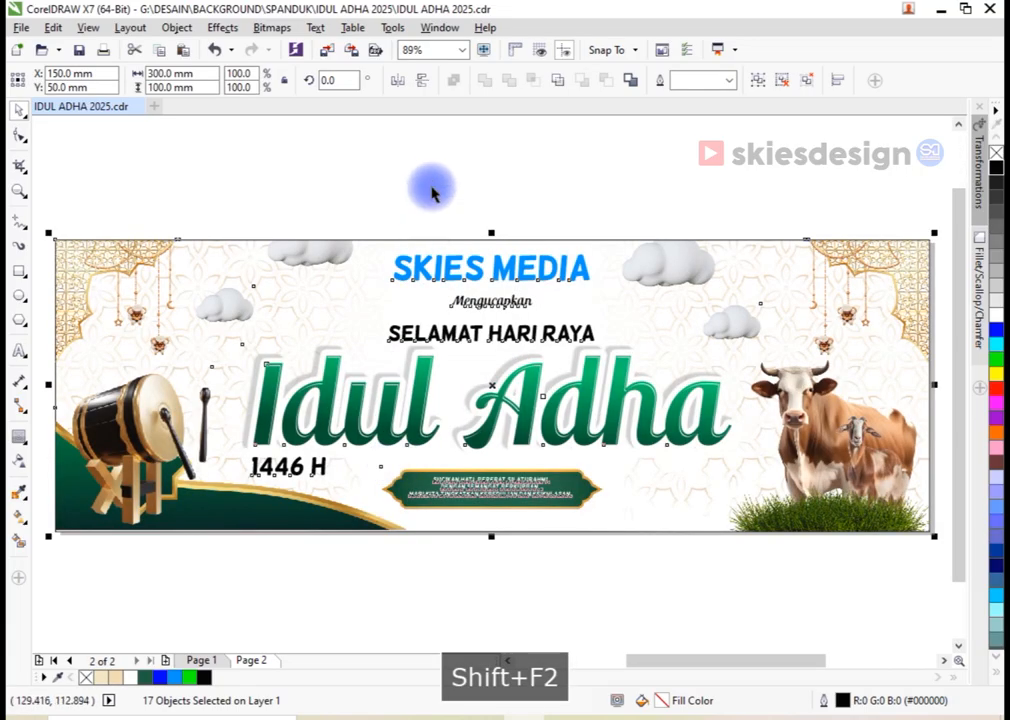
pyautogui.click(435, 192)
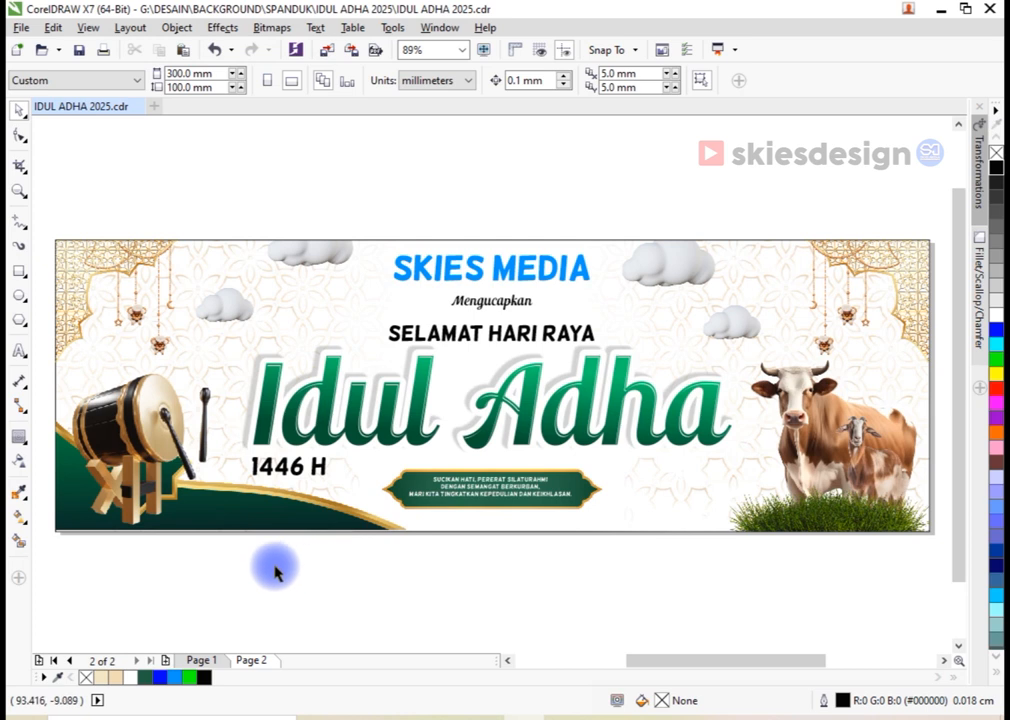
# Enlarge the layered "Idul Adha" title objects to about 175 × 39.3 mm, then group and center them horizontally on the banner
pyautogui.moveTo(218, 558); pyautogui.dragTo(770, 346)
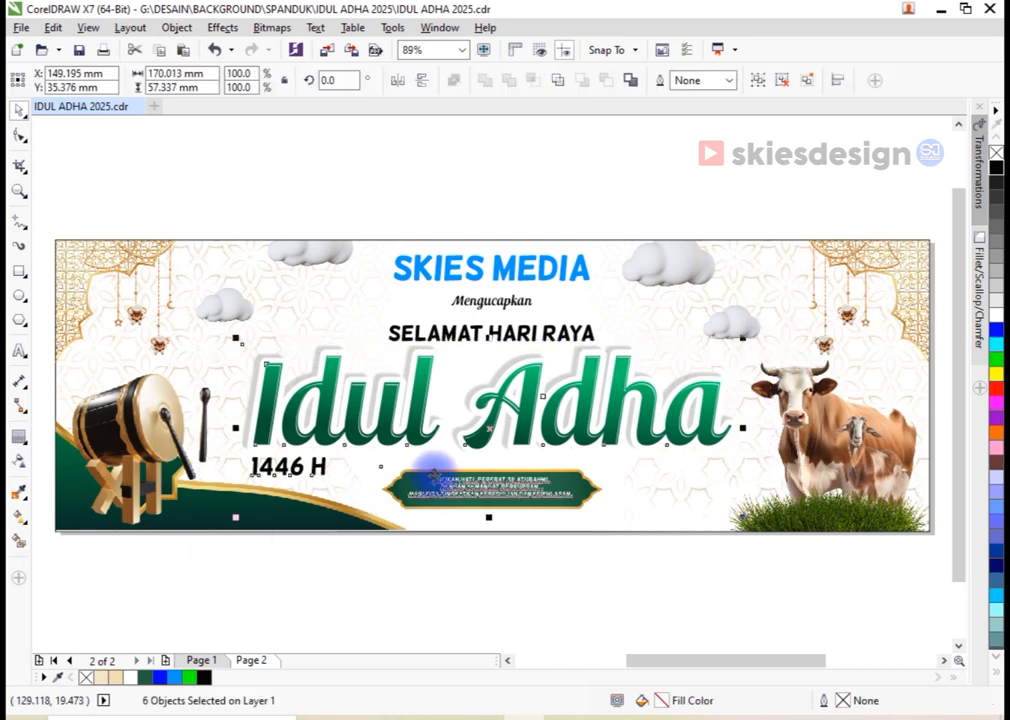
pyautogui.keyDown('shift'); pyautogui.click(382, 490); pyautogui.keyUp('shift')
pyautogui.keyDown('shift'); pyautogui.click(312, 472); pyautogui.keyUp('shift')
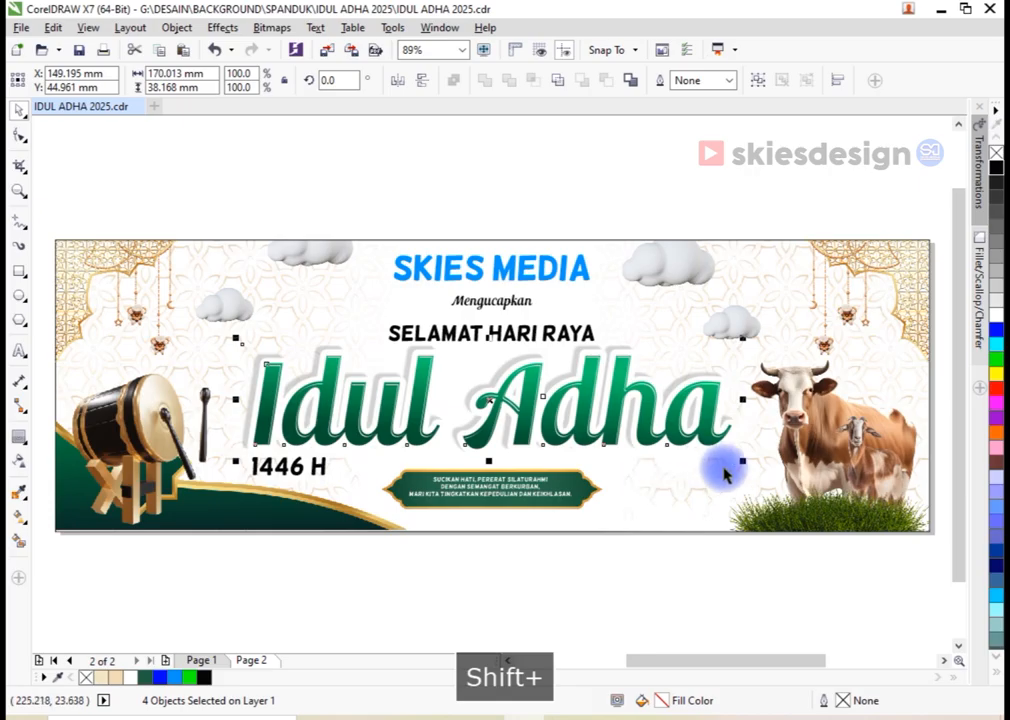
pyautogui.moveTo(742, 461); pyautogui.dragTo(758, 466)
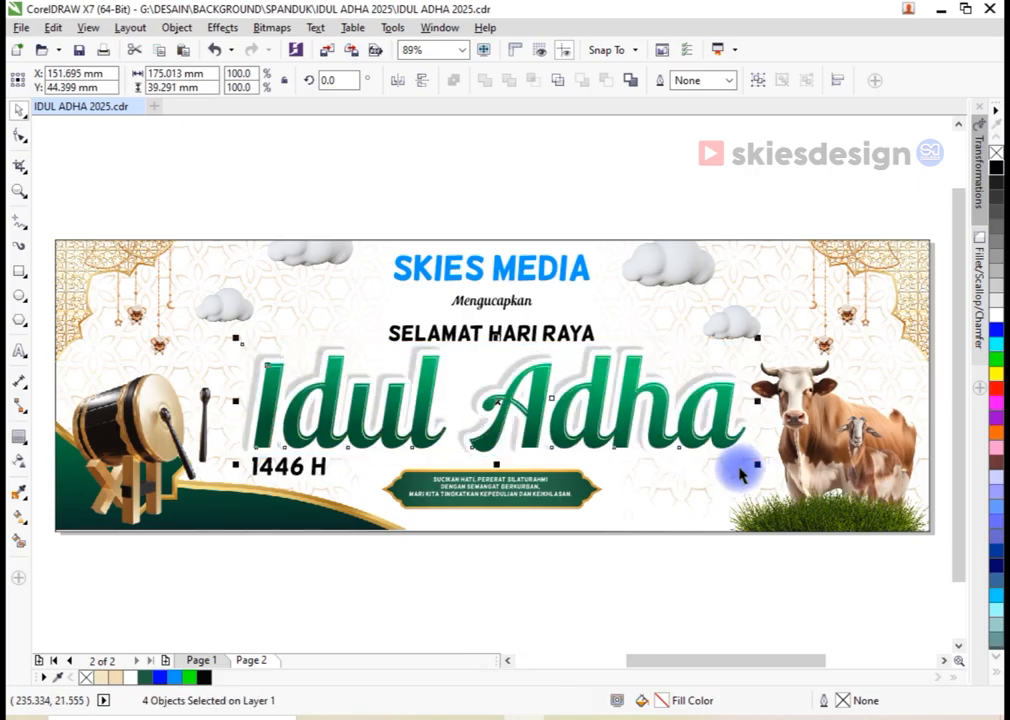
pyautogui.hotkey('ctrl', 'g')
pyautogui.keyDown('shift'); pyautogui.click(742, 280); pyautogui.keyUp('shift')
pyautogui.press('c')
pyautogui.press('Escape')
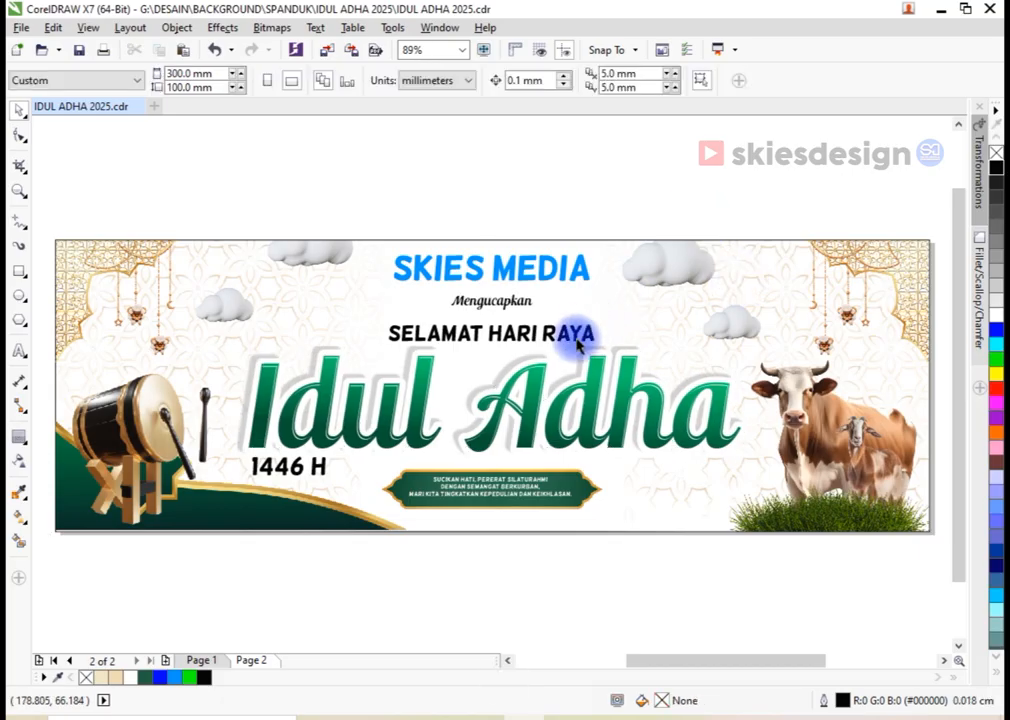
# Slightly enlarge "Mengucapkan" about its center and shift "SELAMAT HARI RAYA" up to about Y 68.9 mm
pyautogui.click(527, 314)
pyautogui.scroll(3, 532, 305)
pyautogui.keyDown('ctrl'); pyautogui.click(523, 293); pyautogui.keyUp('ctrl')
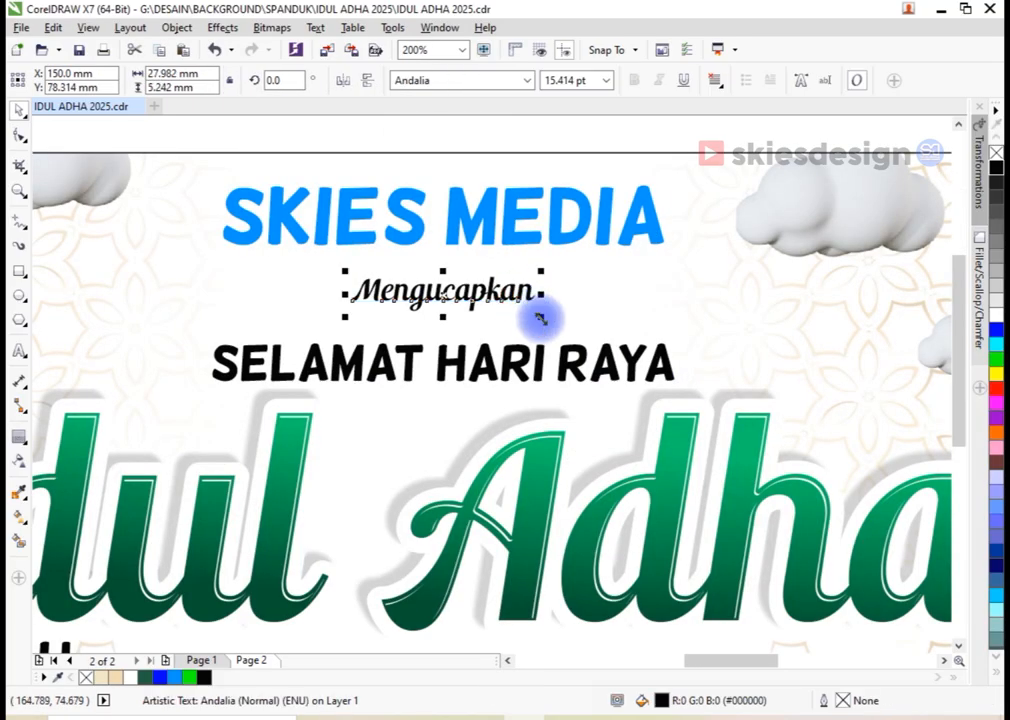
pyautogui.moveTo(552, 325); pyautogui.dragTo(568, 351)
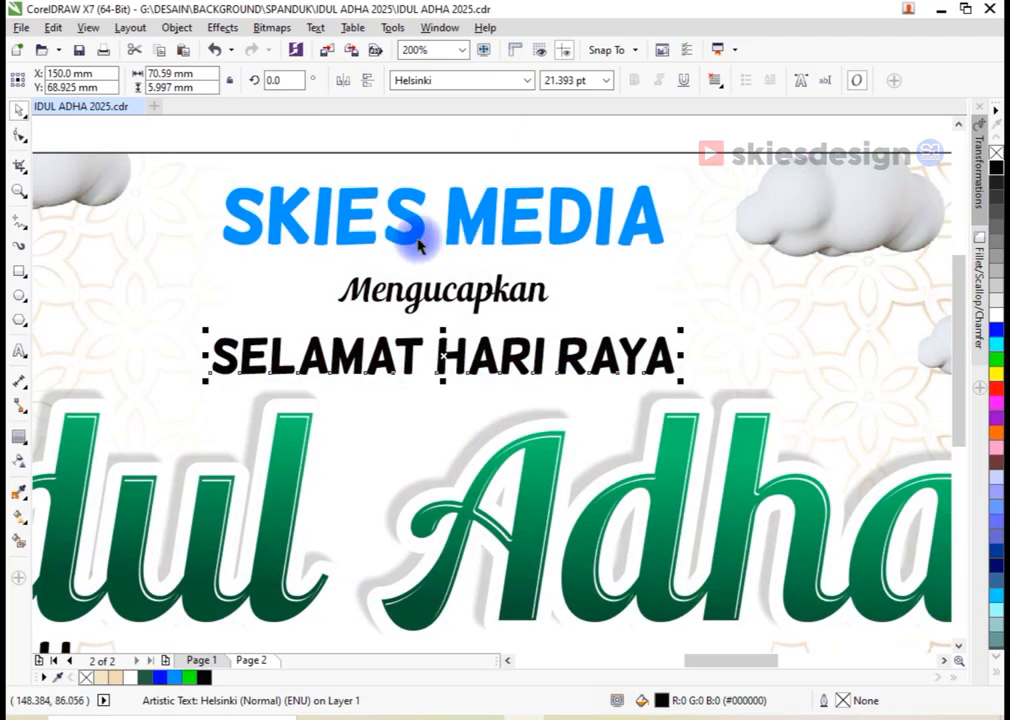
pyautogui.click(446, 189)
pyautogui.keyDown('ctrl'); pyautogui.click(326, 203); pyautogui.keyUp('ctrl')
pyautogui.moveTo(327, 203); pyautogui.dragTo(252, 214)
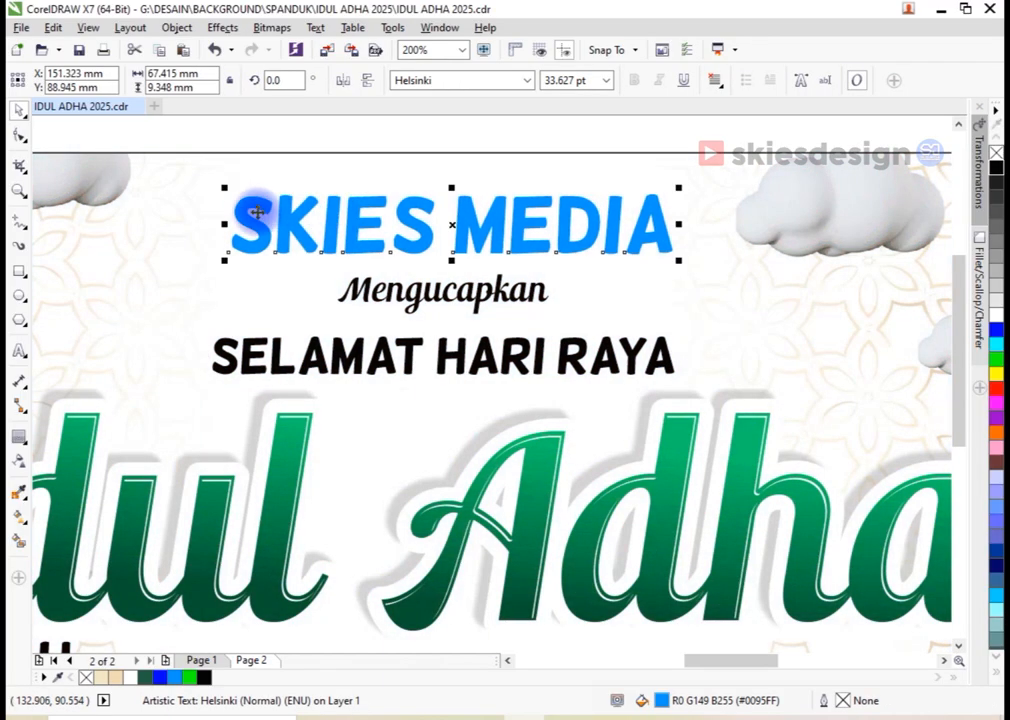
pyautogui.hotkey('ctrl', 'z')
# Add a one-step outer contour of about 1.1 mm around "SKIES MEDIA" and break the contour group apart
pyautogui.scroll(2, 236, 205)
pyautogui.click(219, 174)
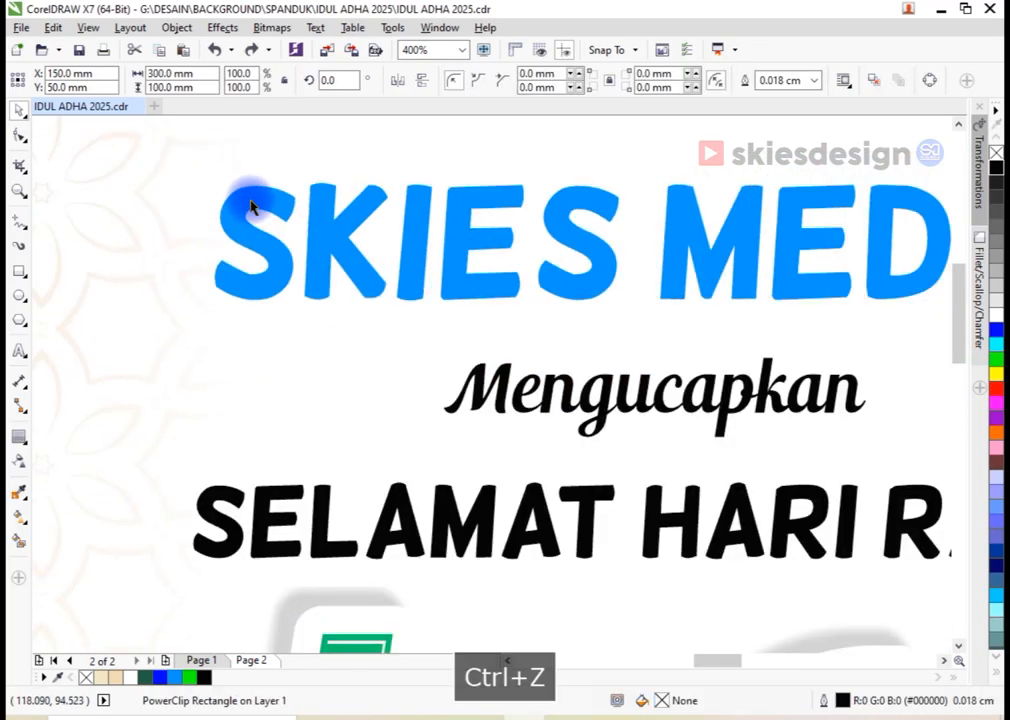
pyautogui.keyDown('ctrl'); pyautogui.click(214, 241); pyautogui.keyUp('ctrl')
pyautogui.click(18, 443)
pyautogui.moveTo(225, 219); pyautogui.dragTo(222, 192)
pyautogui.rightClick(211, 216)
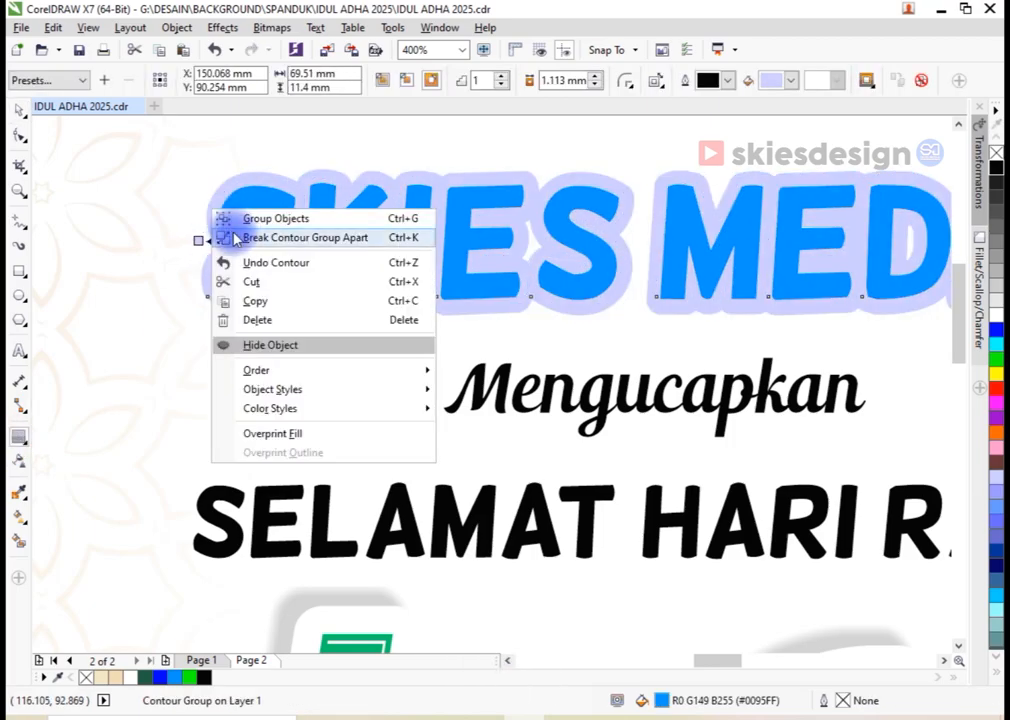
pyautogui.click(222, 236)
# Fill the separated contour shape behind "SKIES MEDIA" with white
pyautogui.press('space')
pyautogui.click(211, 219)
pyautogui.click(211, 219)
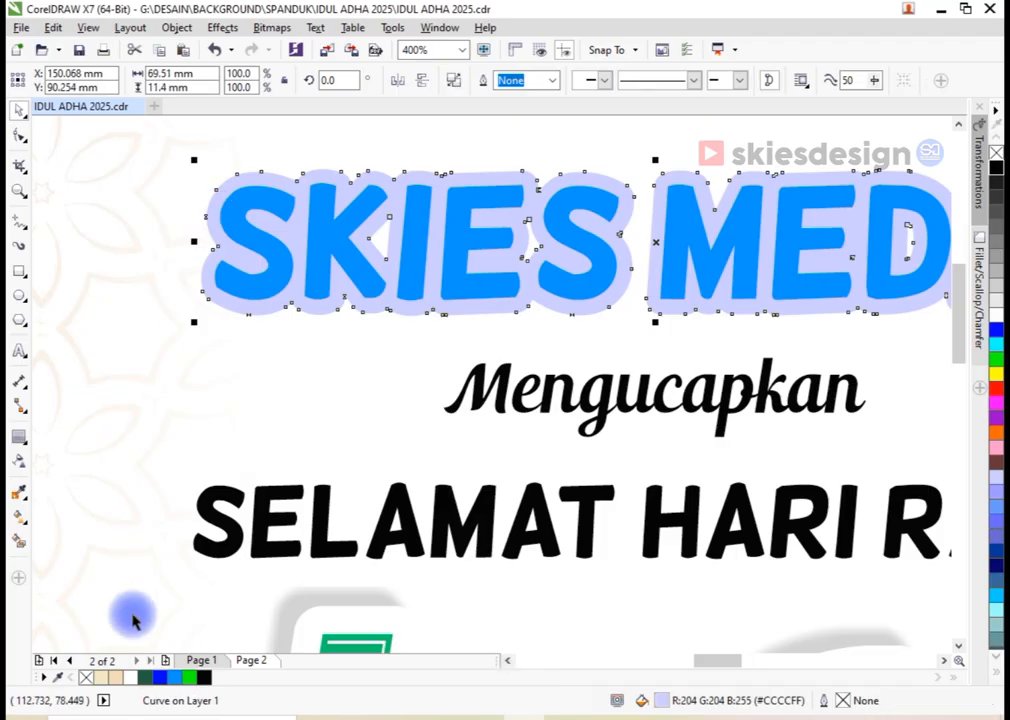
pyautogui.click(130, 683)
# Apply the Flat Top Left drop shadow preset to the white contour and bring its shadow back behind "SKIES MEDIA"
pyautogui.click(20, 443)
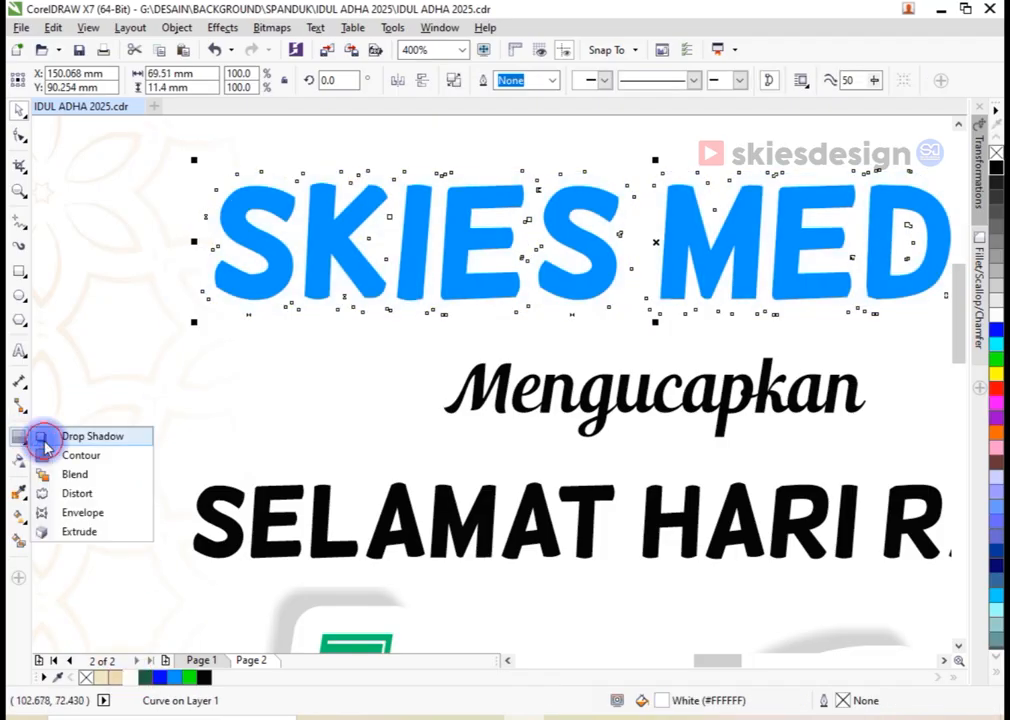
pyautogui.click(60, 435)
pyautogui.click(45, 80)
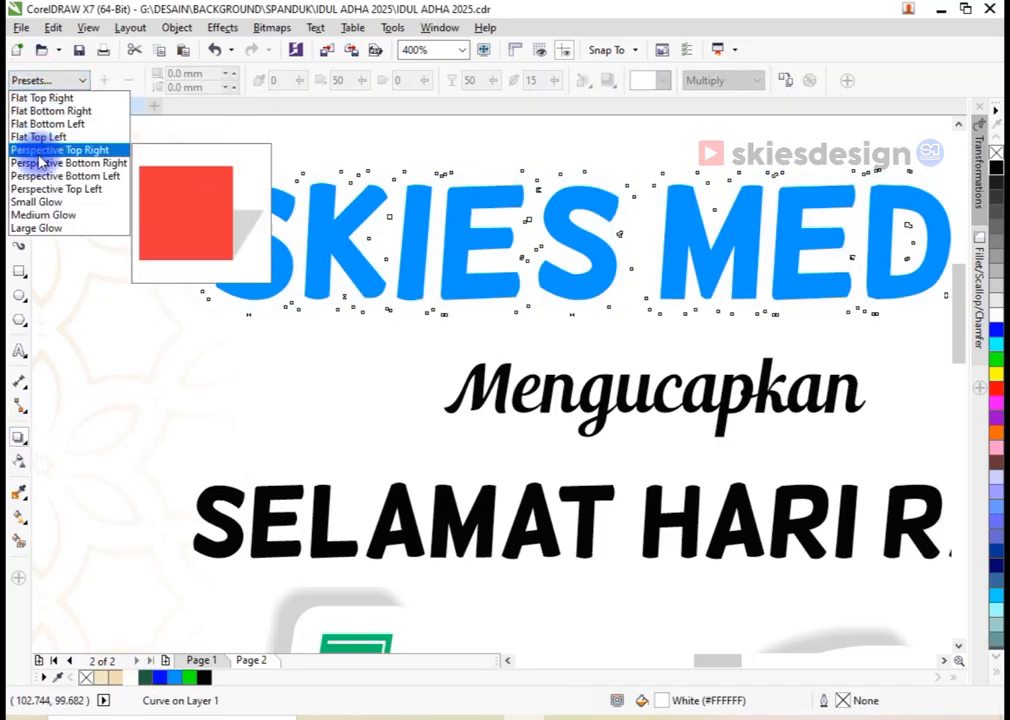
pyautogui.click(45, 136)
pyautogui.scroll(-1, 415, 255)
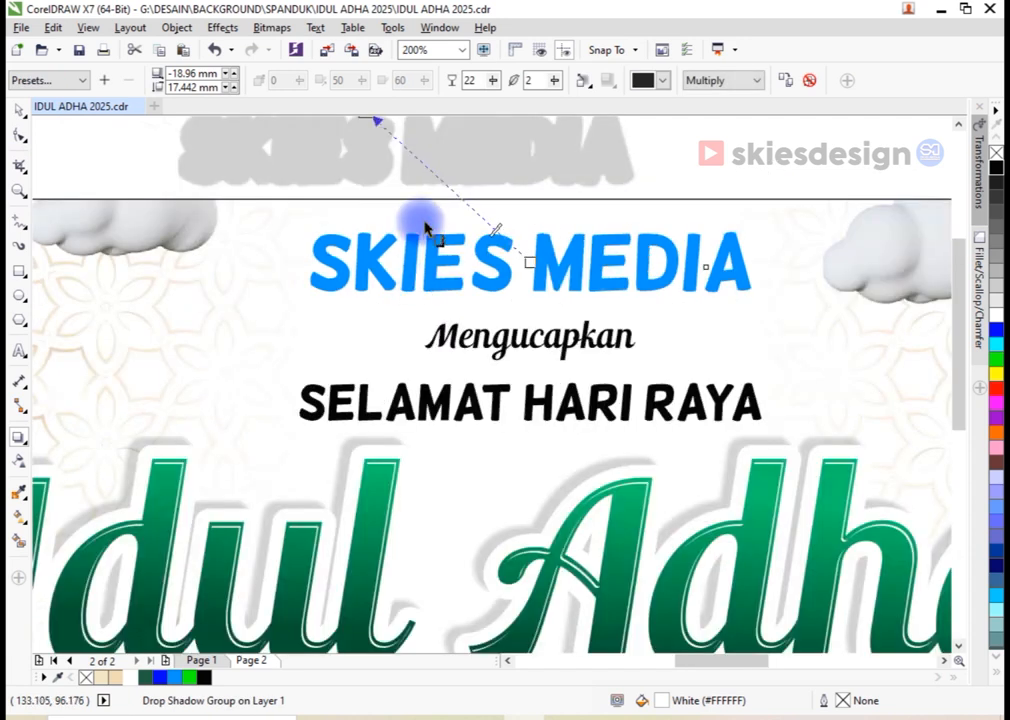
pyautogui.scroll(-1, 395, 148)
pyautogui.scroll(1, 383, 147)
pyautogui.moveTo(372, 153); pyautogui.dragTo(441, 268)
pyautogui.scroll(1, 441, 268)
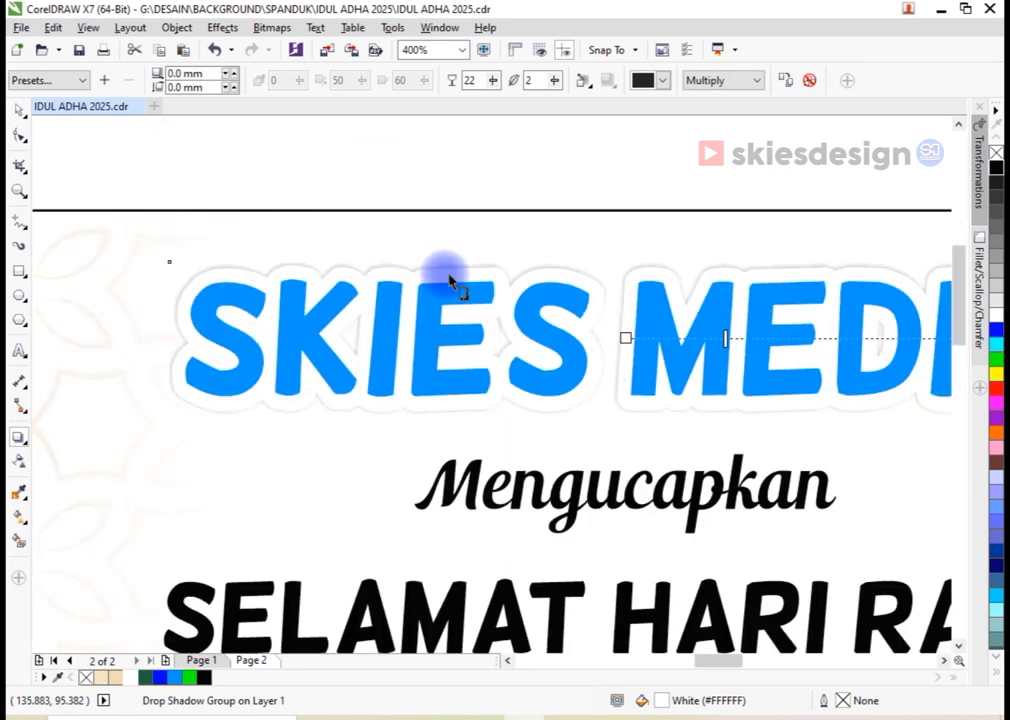
pyautogui.scroll(-1, 525, 288)
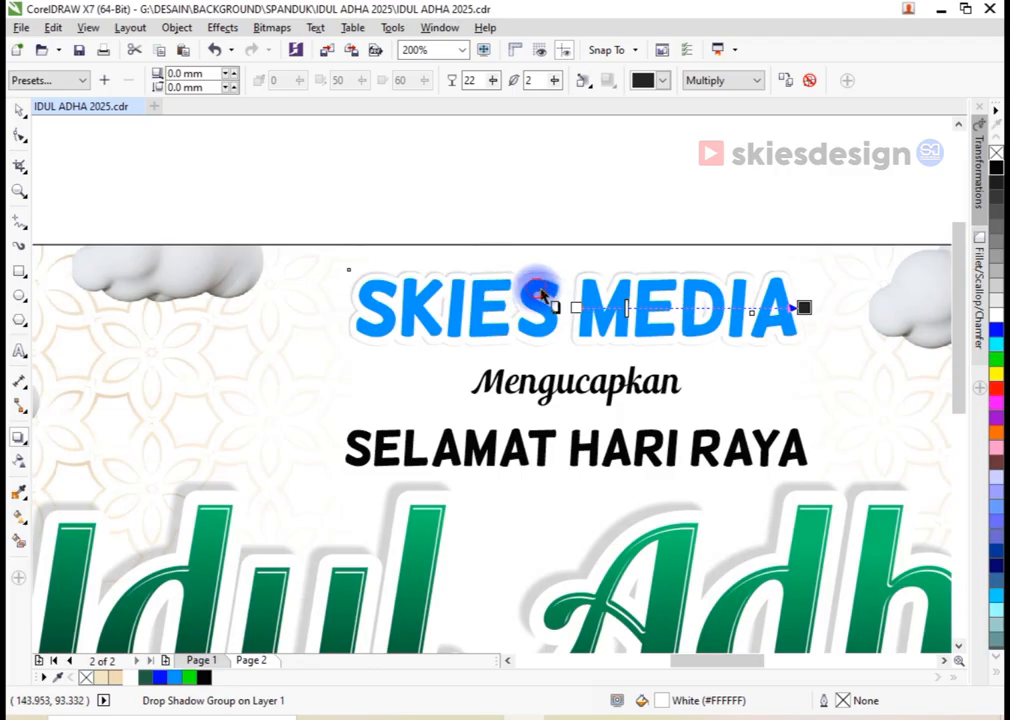
# Offset the "SKIES MEDIA" contour shadow about 0.8 mm straight up and set its opacity to 13
pyautogui.click(543, 316)
pyautogui.click(542, 274)
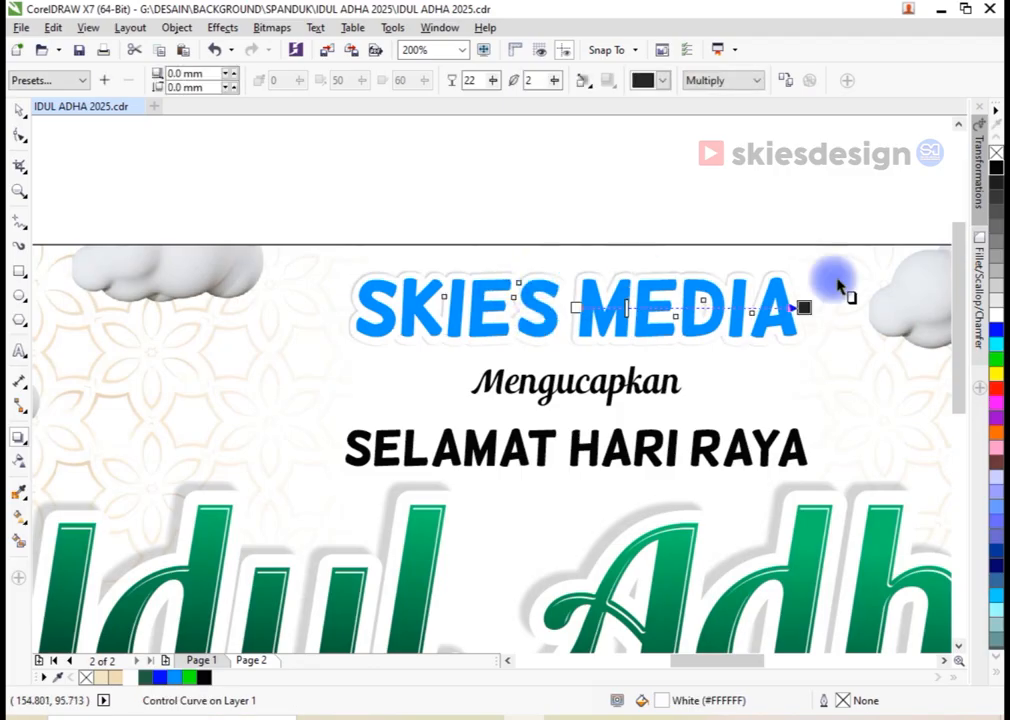
pyautogui.moveTo(806, 306); pyautogui.dragTo(541, 286)
pyautogui.scroll(2, 591, 257)
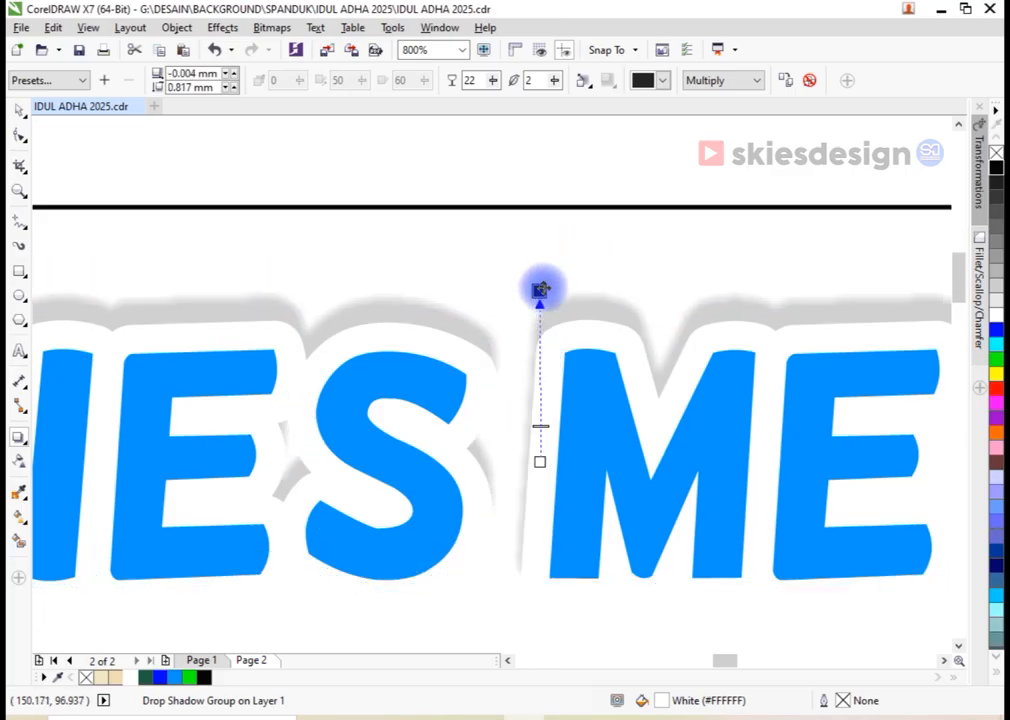
pyautogui.scroll(-1, 541, 287)
pyautogui.moveTo(494, 81); pyautogui.dragTo(485, 86)
pyautogui.press('space')
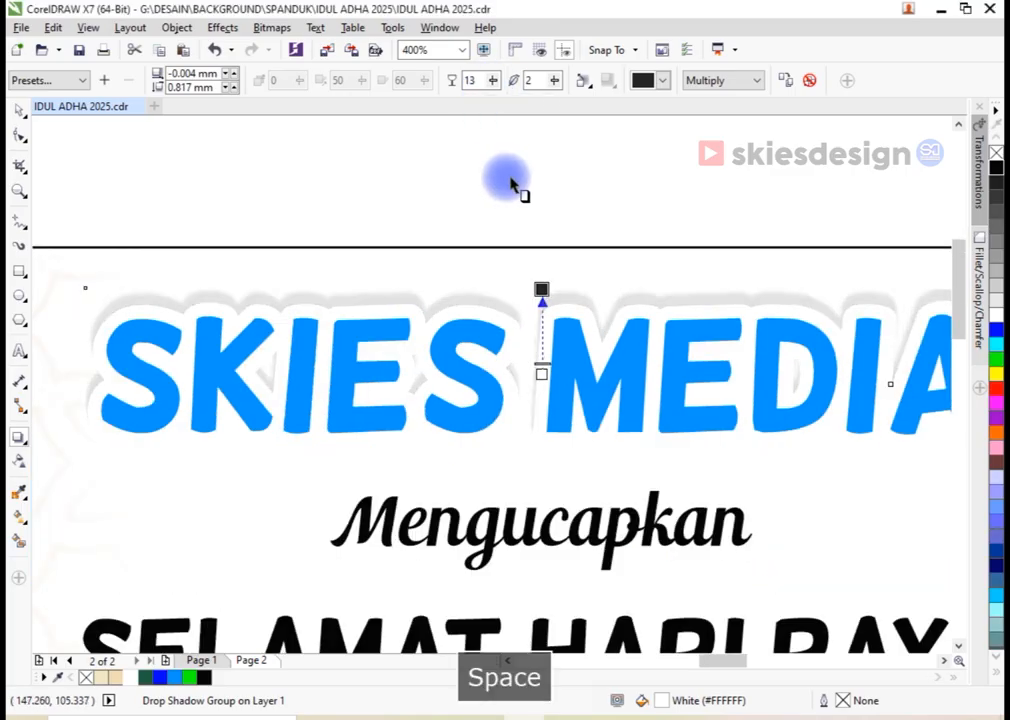
pyautogui.click(510, 176)
pyautogui.scroll(-1, 566, 231)
pyautogui.scroll(-2, 570, 238)
pyautogui.click(20, 110)
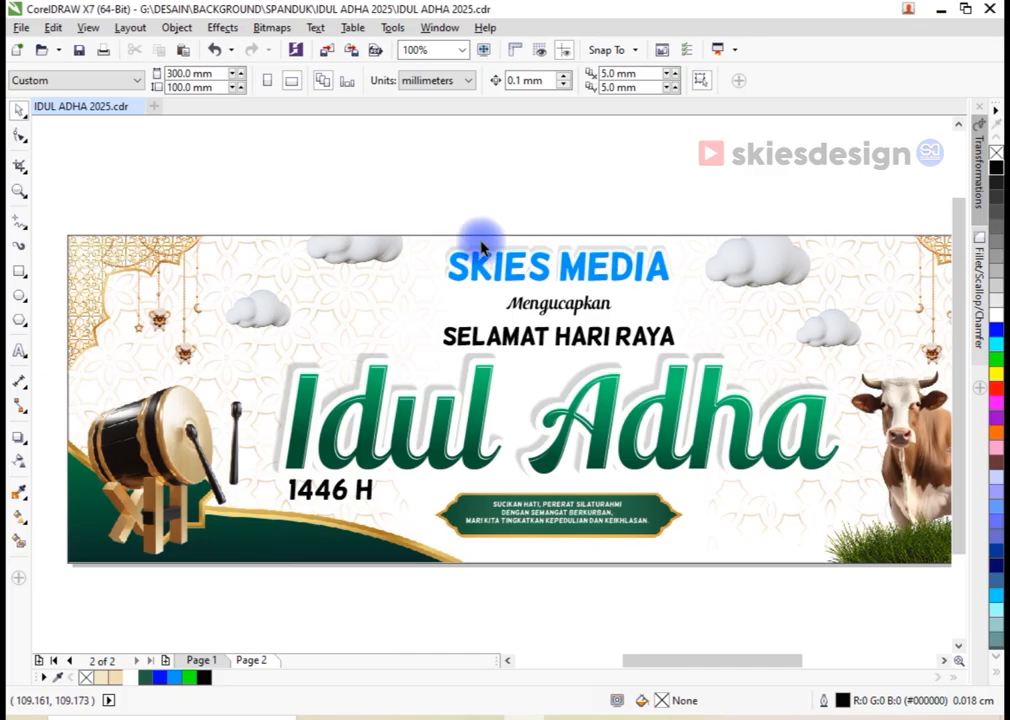
# Move the green quote plaque with its text slightly right and down, and enlarge it a little
pyautogui.scroll(-1, 480, 239)
pyautogui.moveTo(230, 210); pyautogui.dragTo(776, 416)
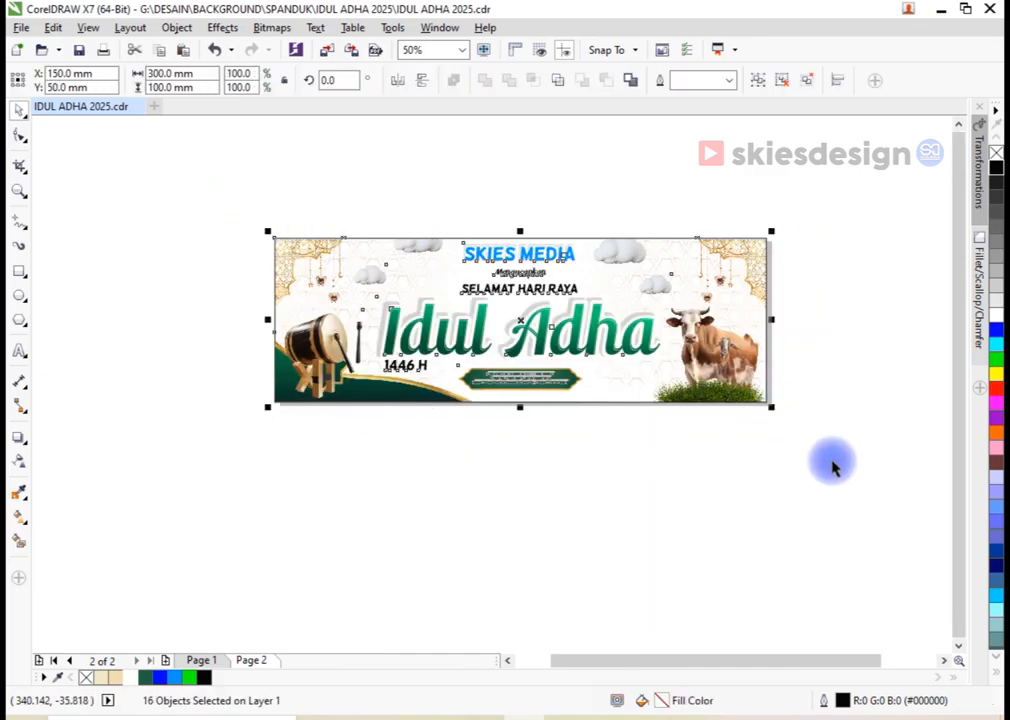
pyautogui.hotkey('shift', 'F2')
pyautogui.click(789, 210)
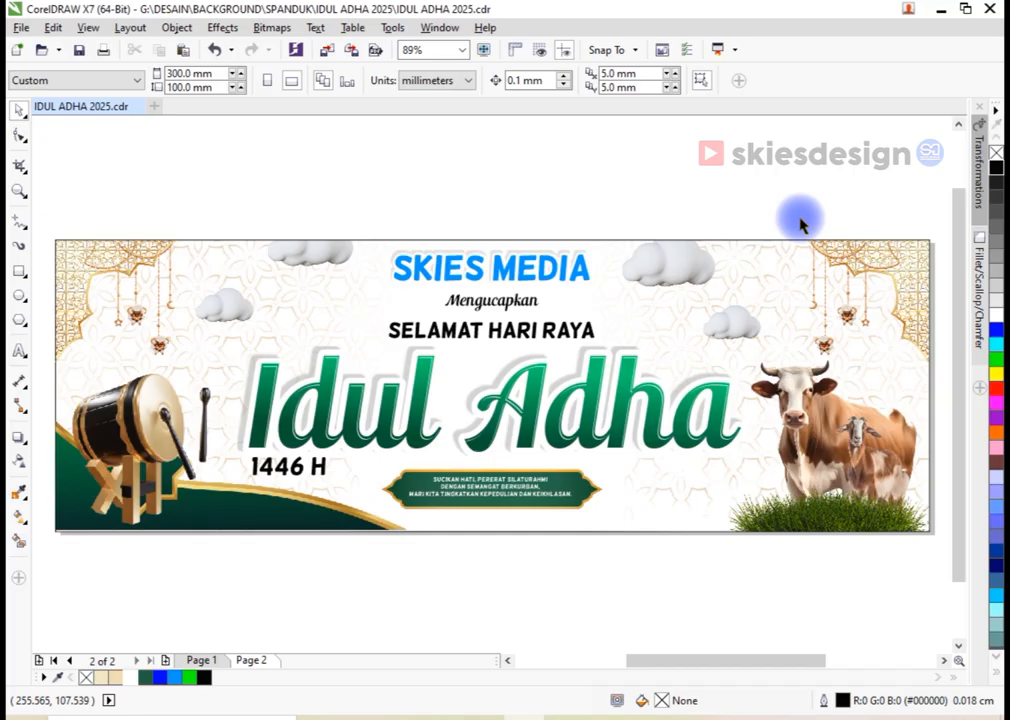
pyautogui.moveTo(362, 553); pyautogui.dragTo(595, 505)
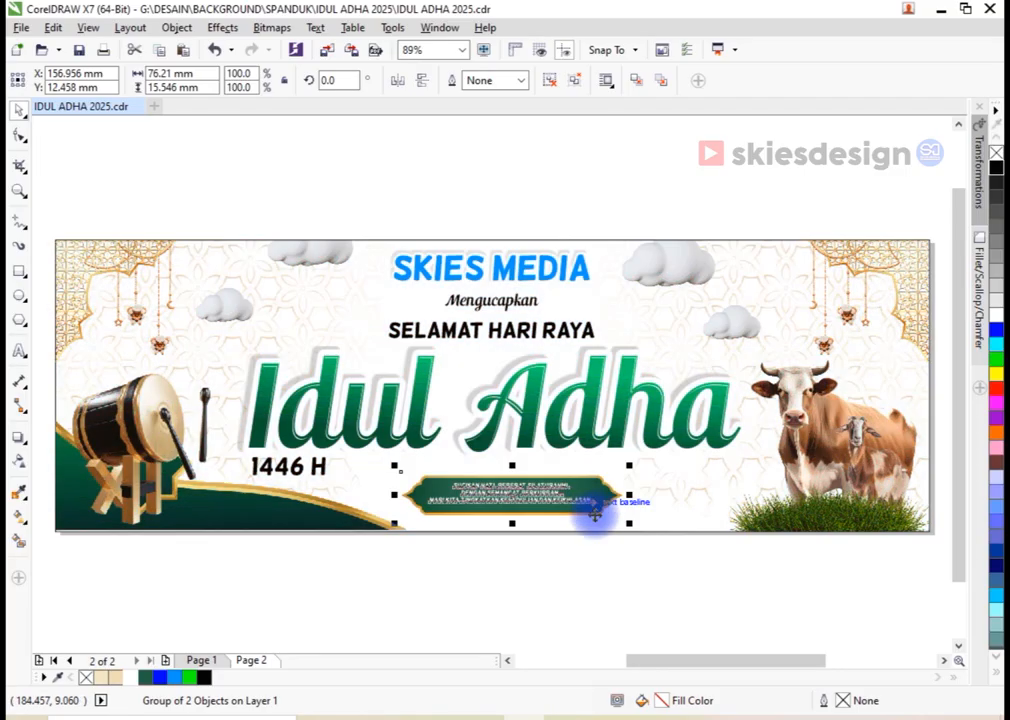
pyautogui.click(590, 578)
pyautogui.moveTo(352, 558); pyautogui.dragTo(640, 466)
pyautogui.click(616, 577)
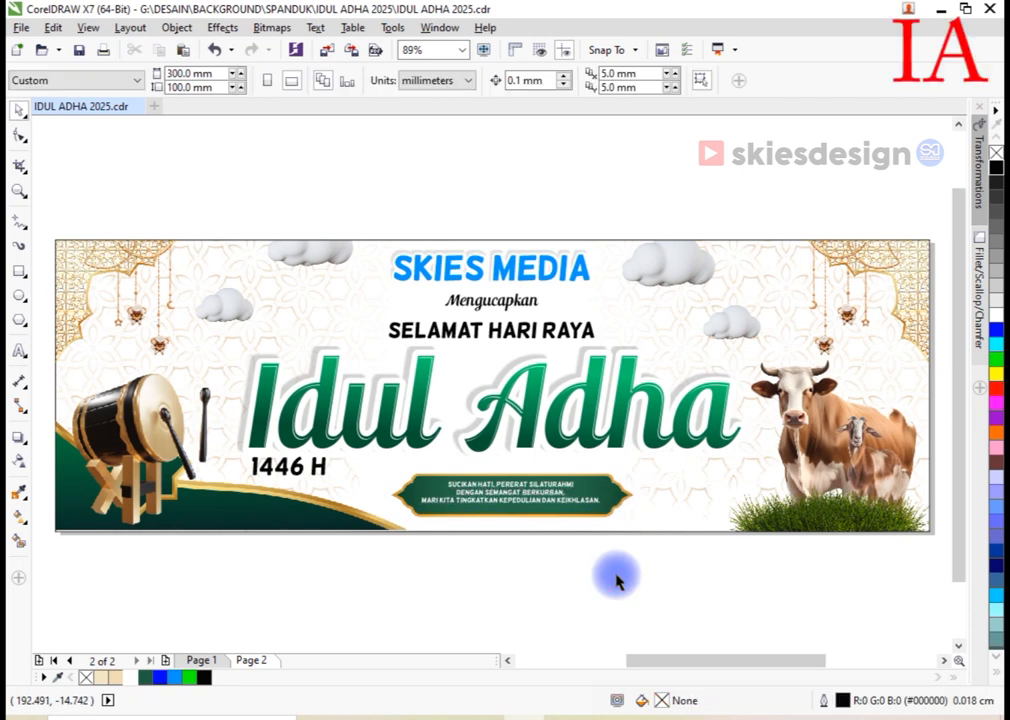
# Enlarge the drum image to about 51.2 × 57.4 mm, keeping its lower left corner fixed
pyautogui.click(133, 440)
pyautogui.moveTo(212, 367); pyautogui.dragTo(225, 355)
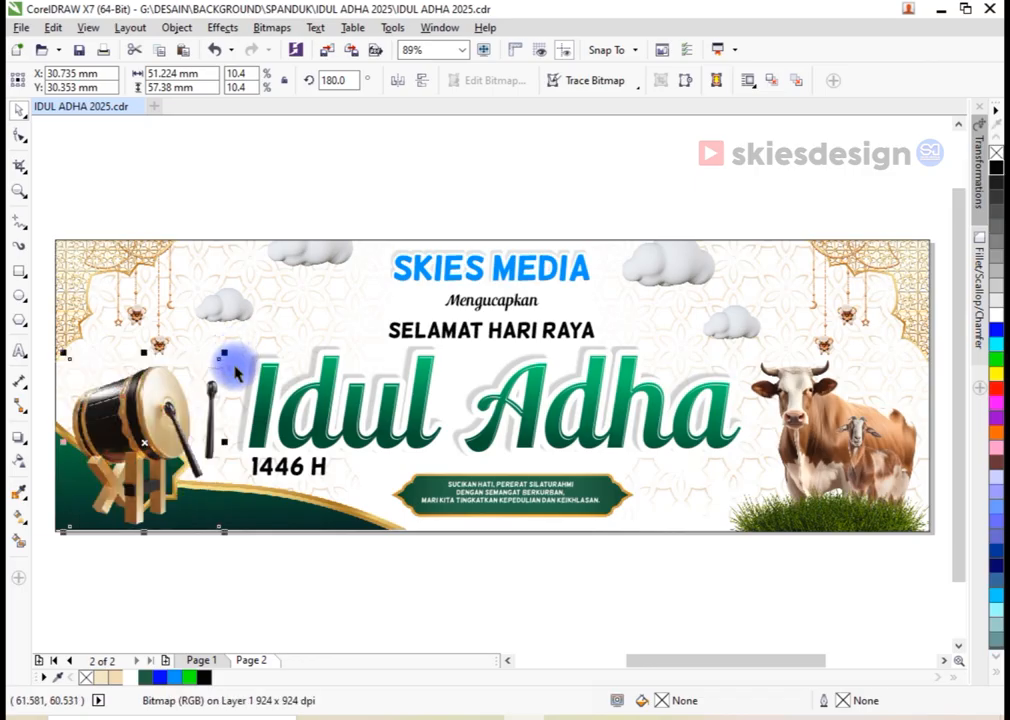
pyautogui.click(344, 576)
# Shift the cow, goat and grass group slightly right to about X 269.6 mm within the banner's PowerClip and finish editing it
pyautogui.click(800, 466)
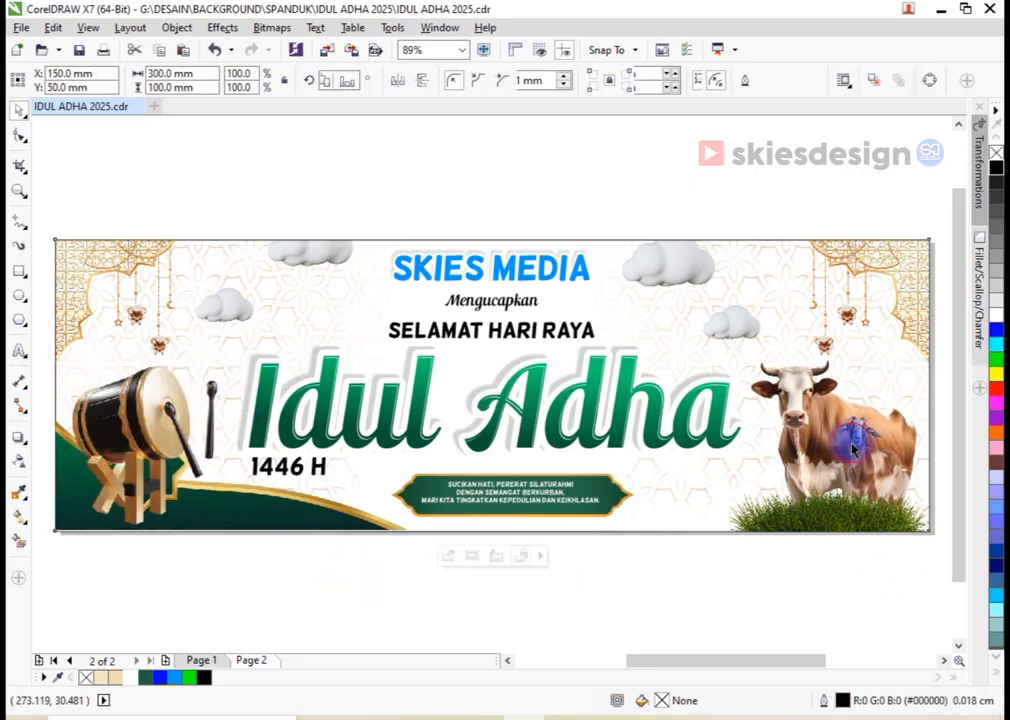
pyautogui.click(449, 556)
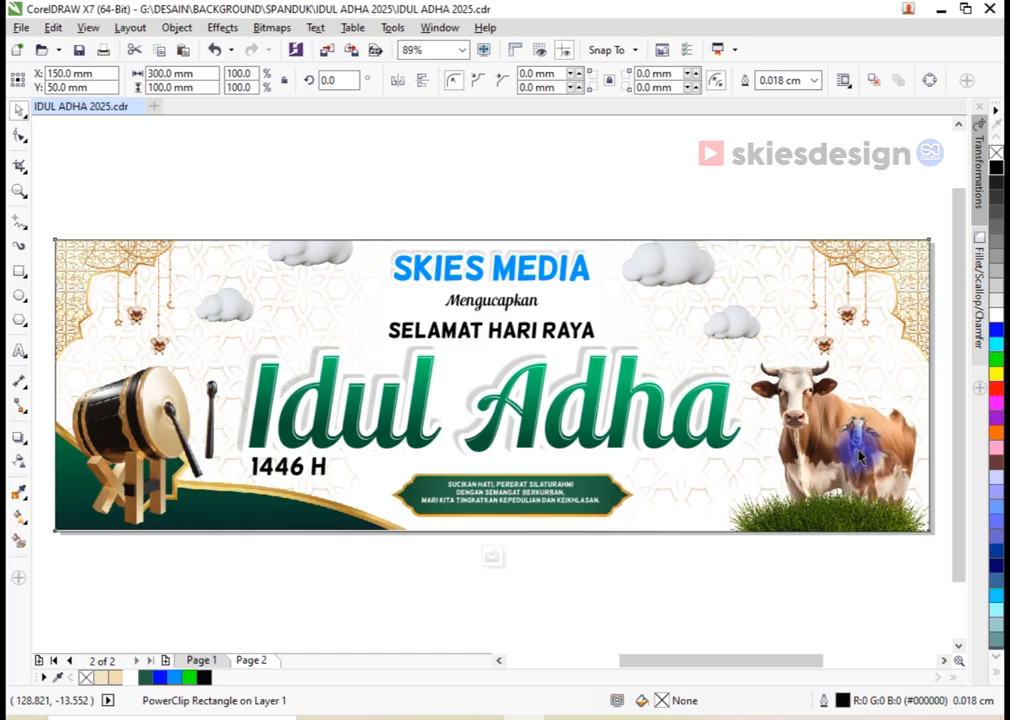
pyautogui.click(868, 467)
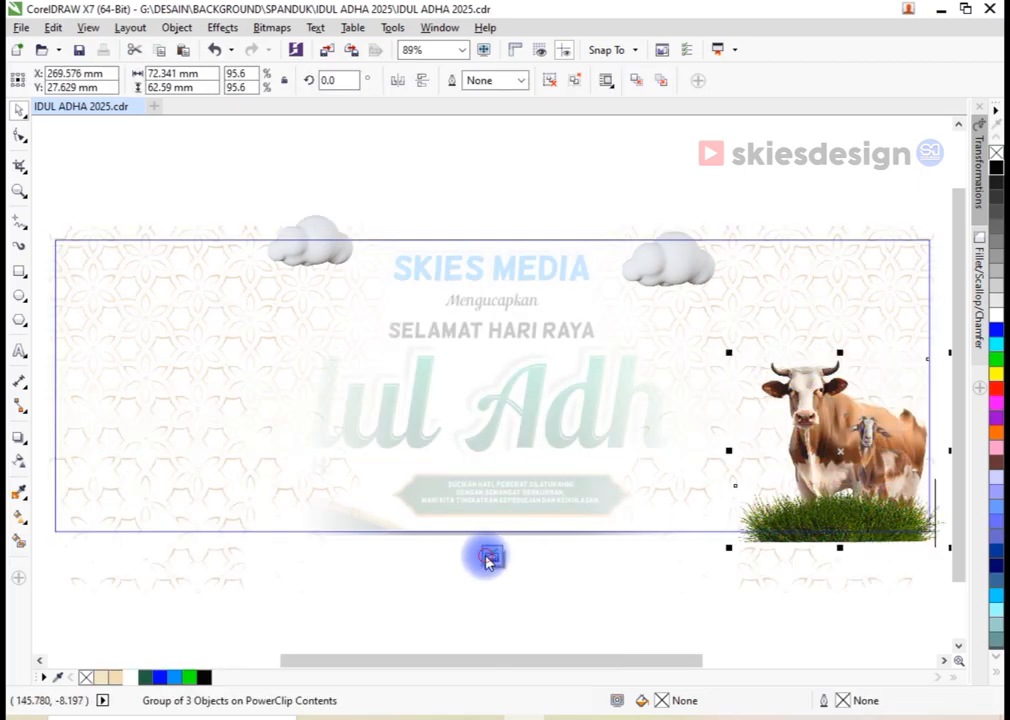
pyautogui.click(490, 556)
pyautogui.click(486, 613)
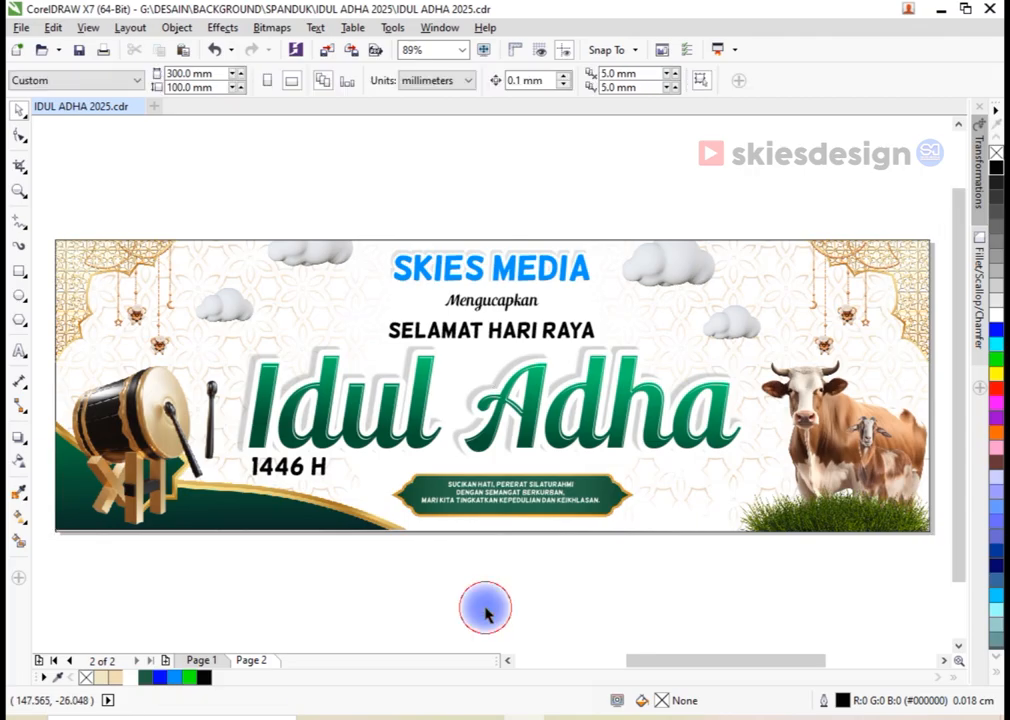